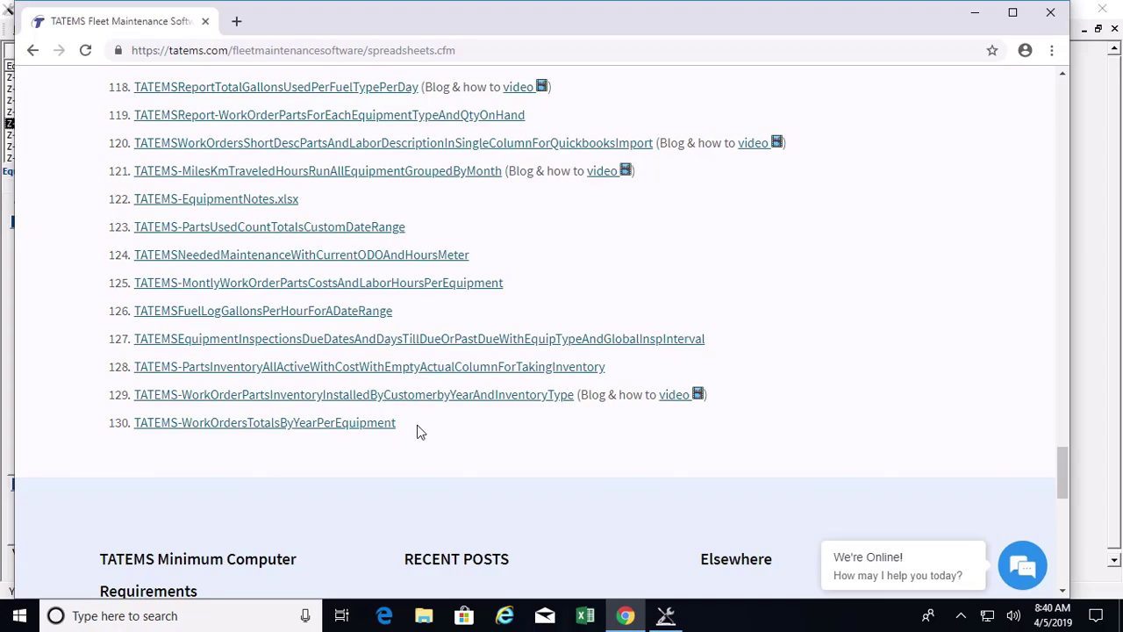
- Find report 130, TATEMS-WorkOrdersTotalsByYearPerEquipment, in the spreadsheet list and download it
scroll(418, 431, up, 7)
scroll(418, 431, up, 6)
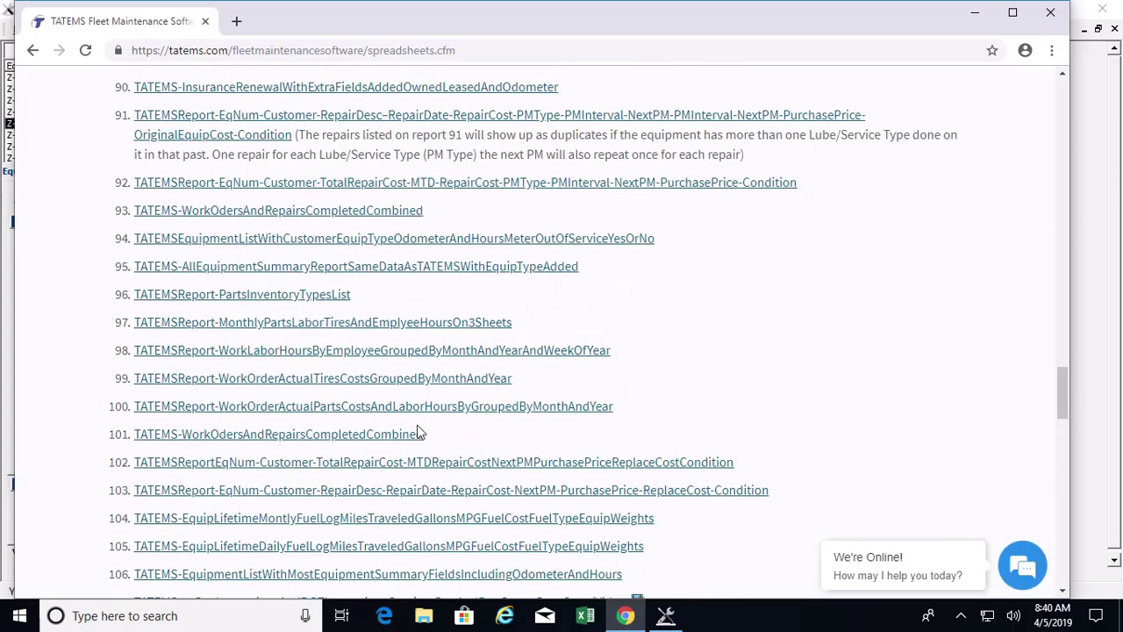
scroll(417, 427, up, 6)
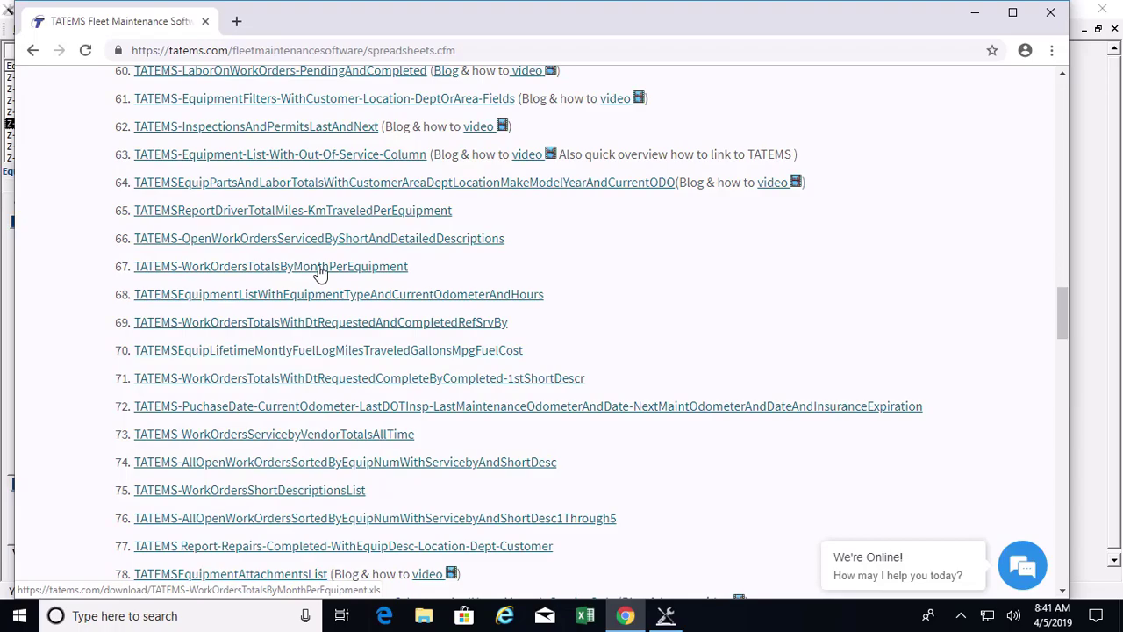
scroll(321, 274, down, 14)
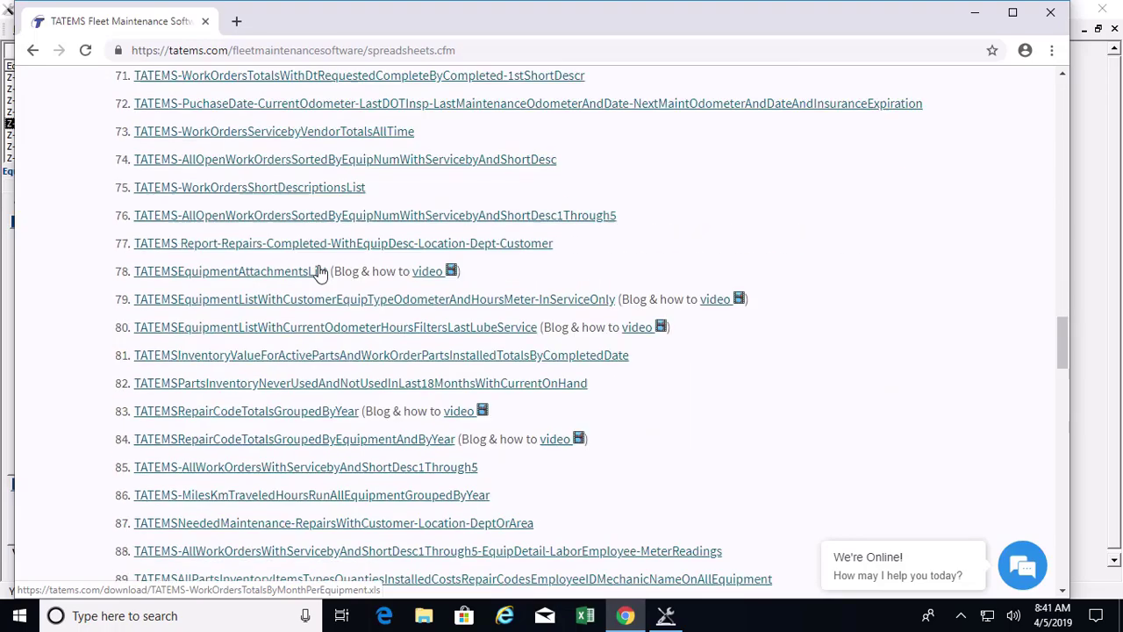
scroll(321, 274, down, 5)
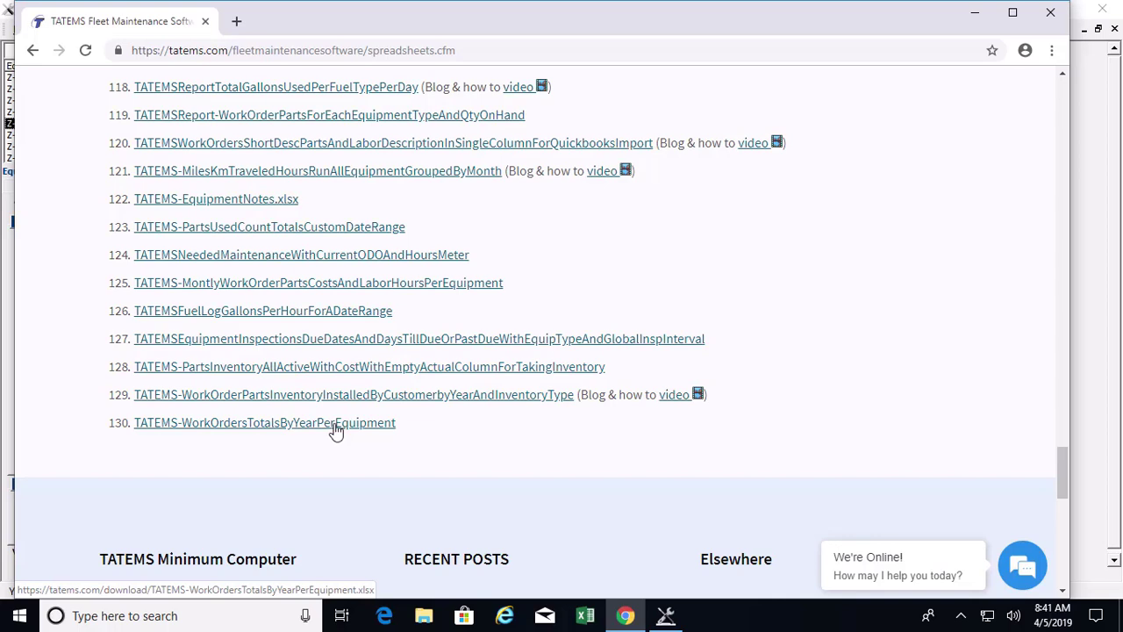
click(336, 427)
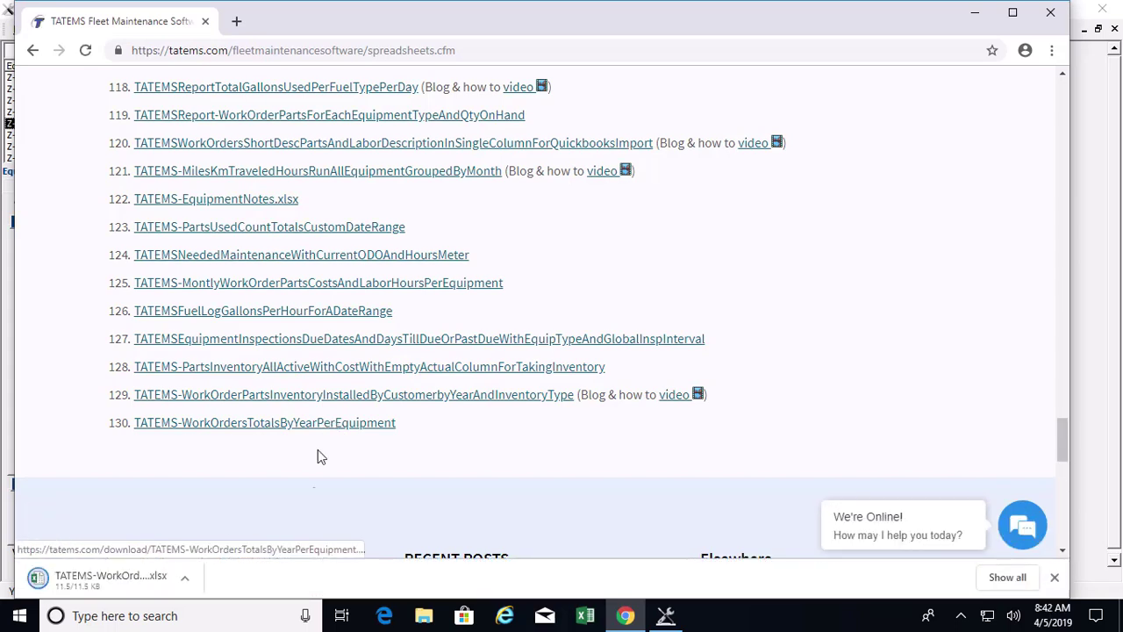
- Open the downloaded workbook in Excel, enable editing and allow its external data connections
click(127, 581)
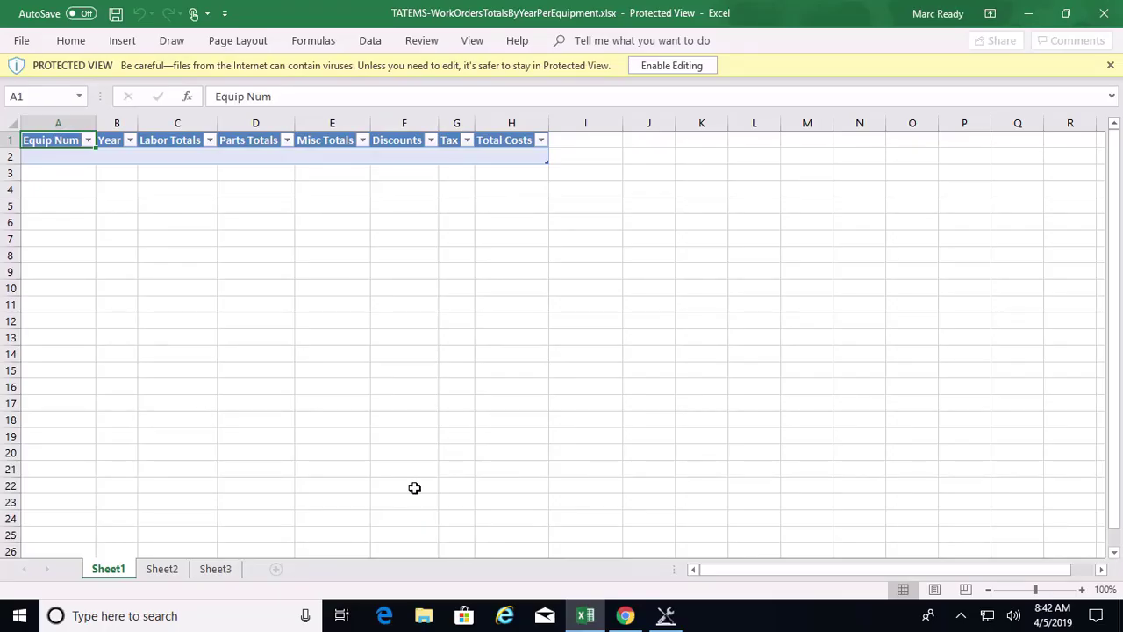
click(669, 66)
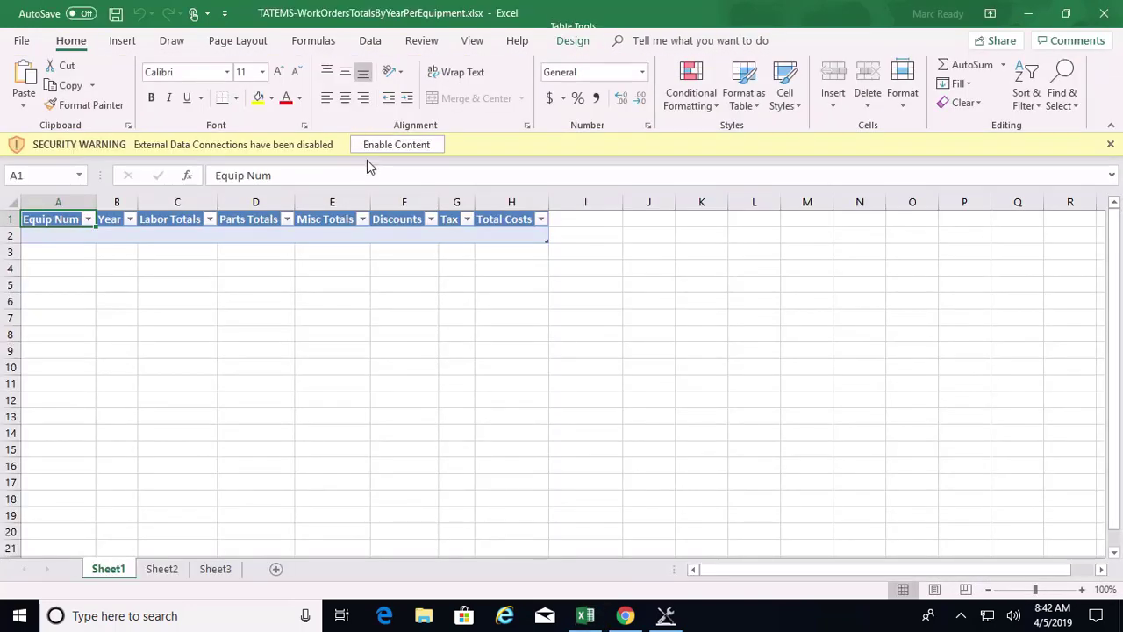
click(401, 146)
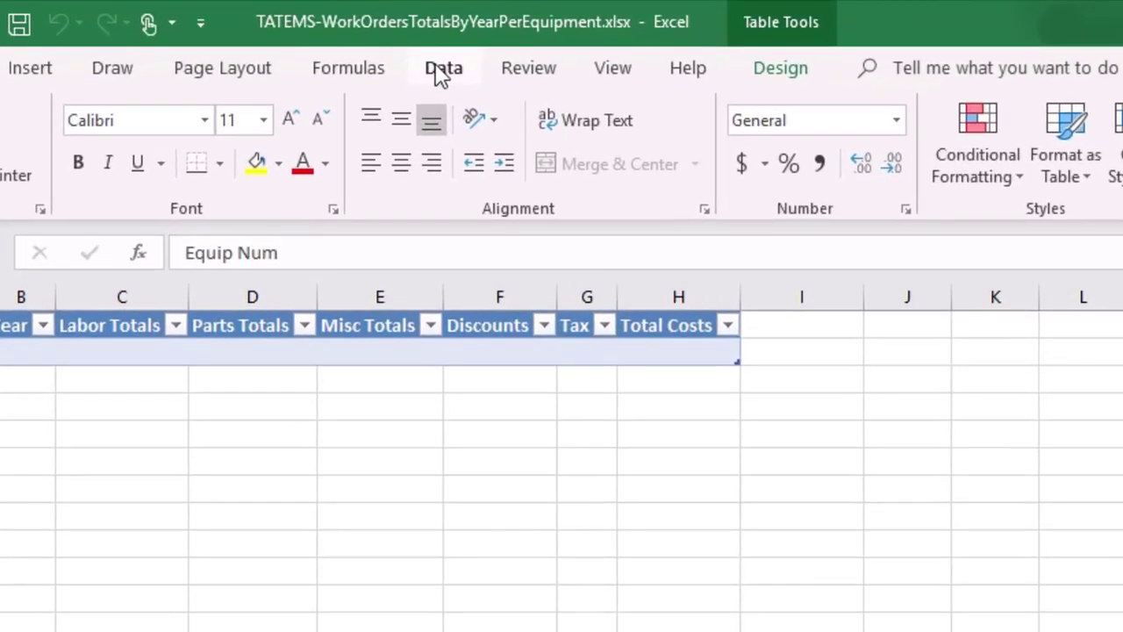
- Open the definition properties of the tatems2005be connection and locate the Data Source path in its connection string
click(441, 76)
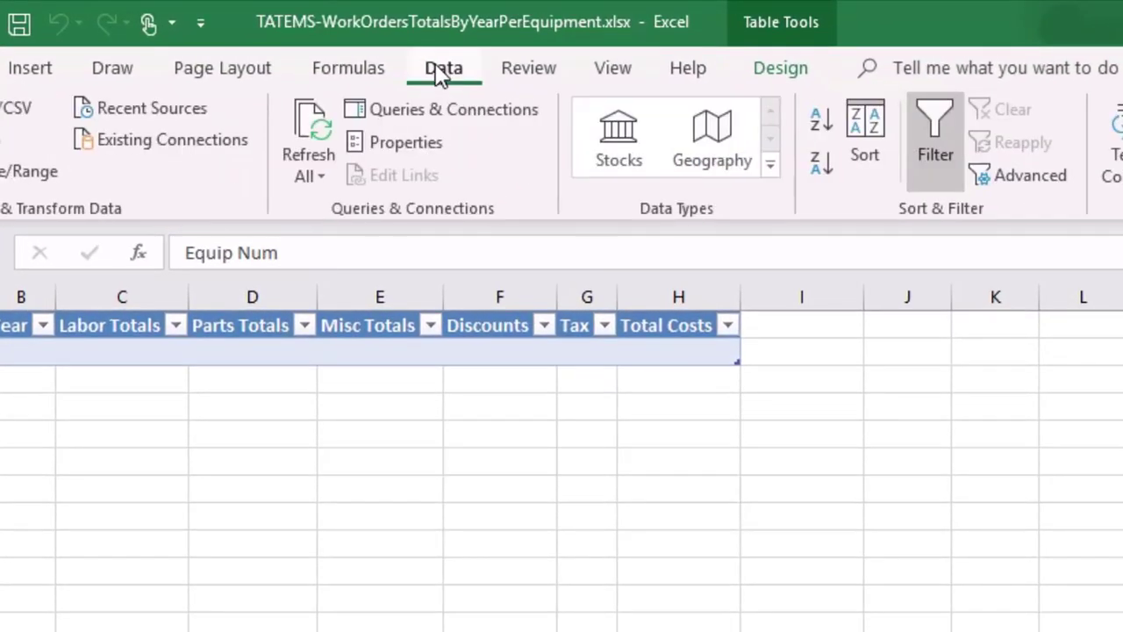
click(458, 107)
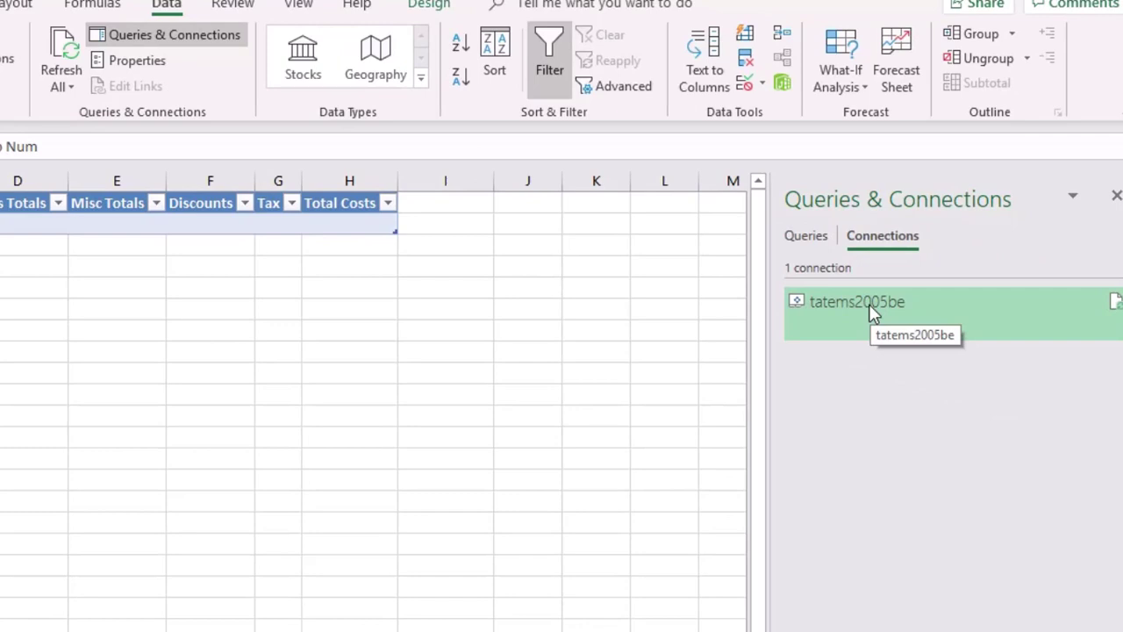
right_click(870, 307)
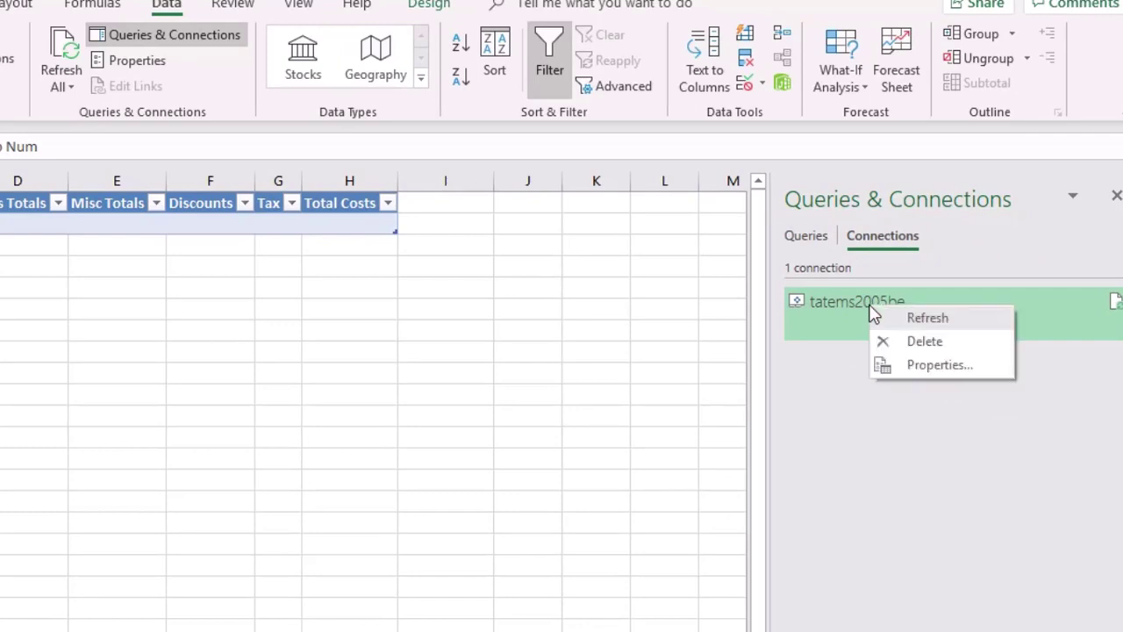
click(934, 372)
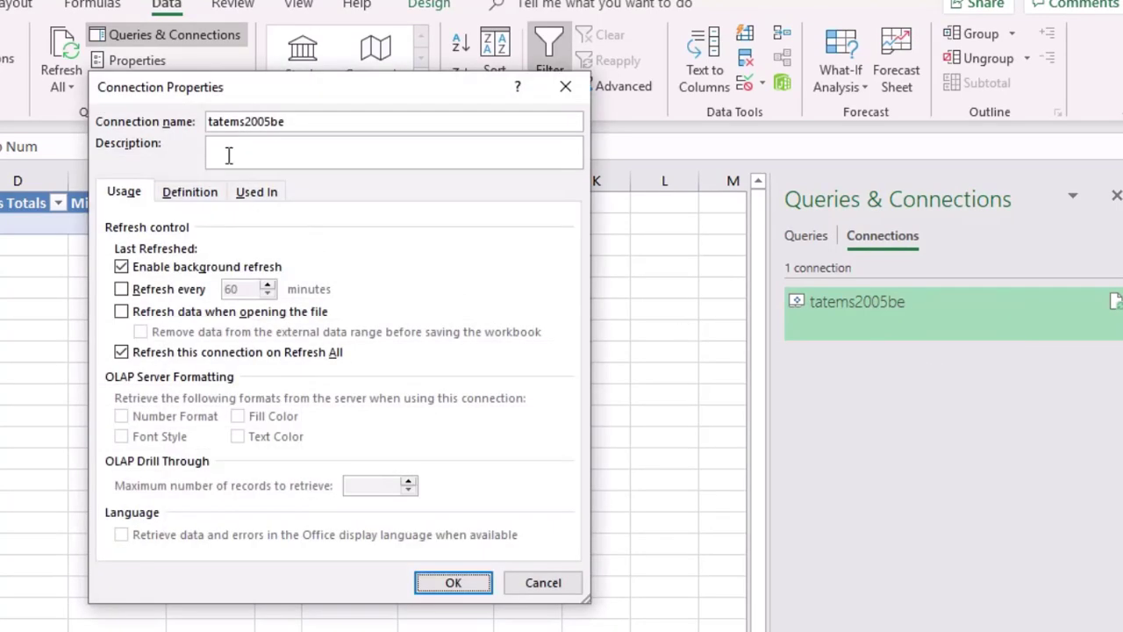
click(196, 196)
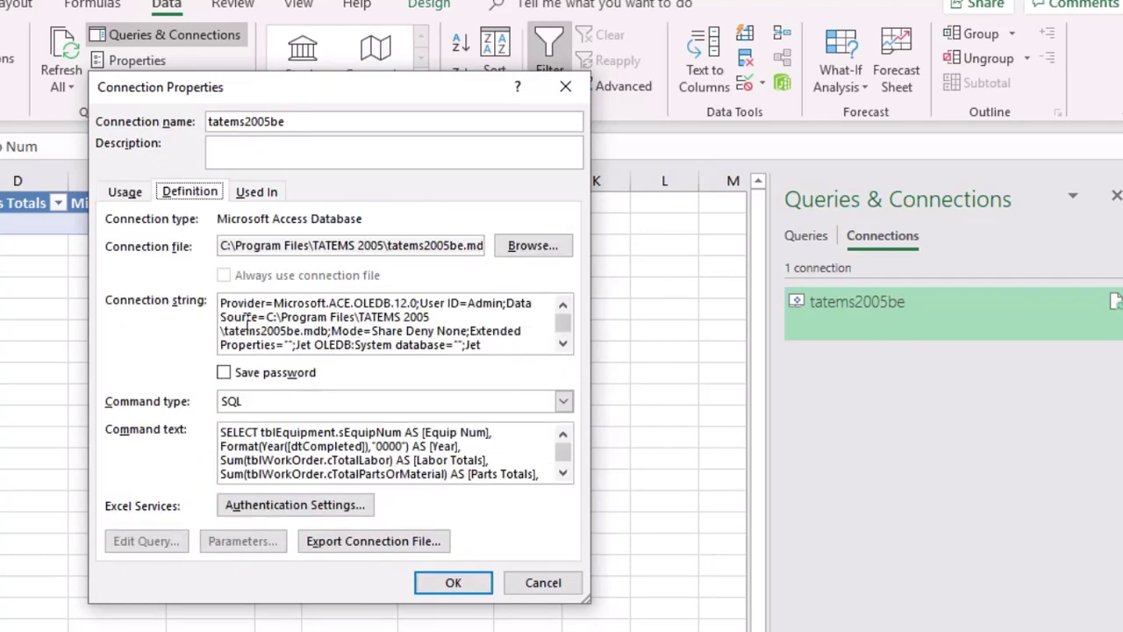
drag(266, 318, 329, 332)
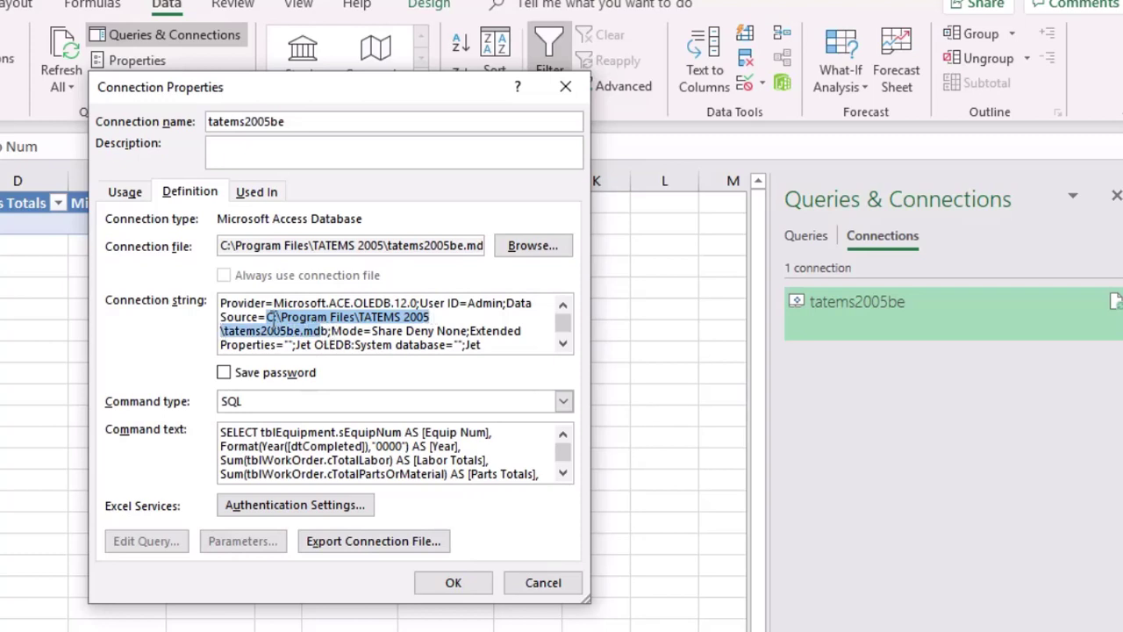
click(265, 317)
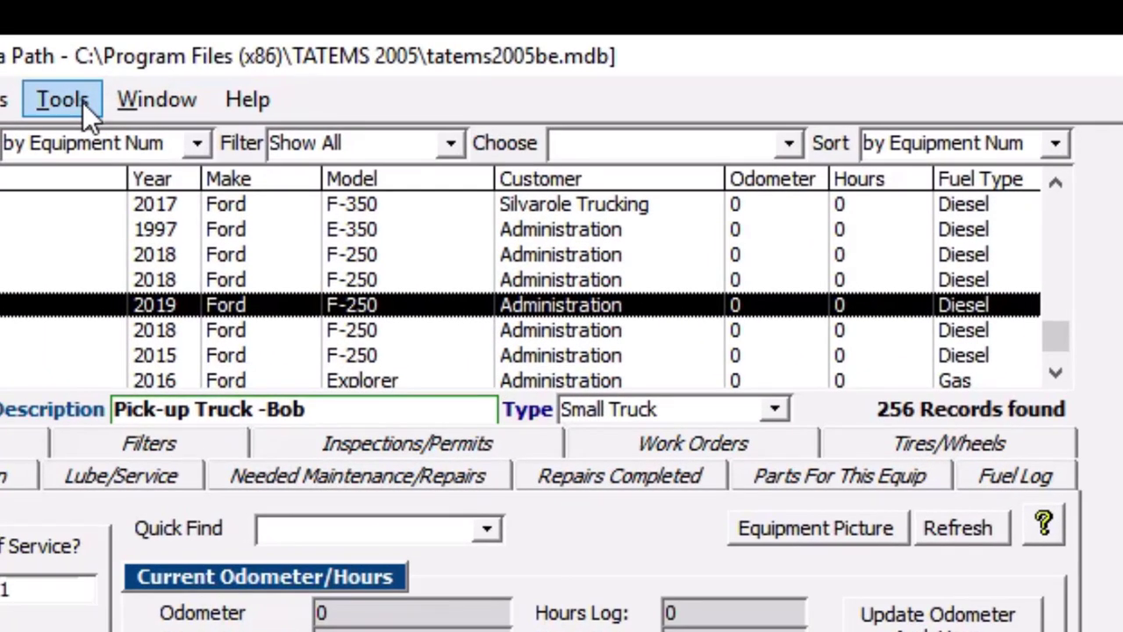
- Switch to TATEMS, copy the data file path from the Networking window and close that window
click(76, 91)
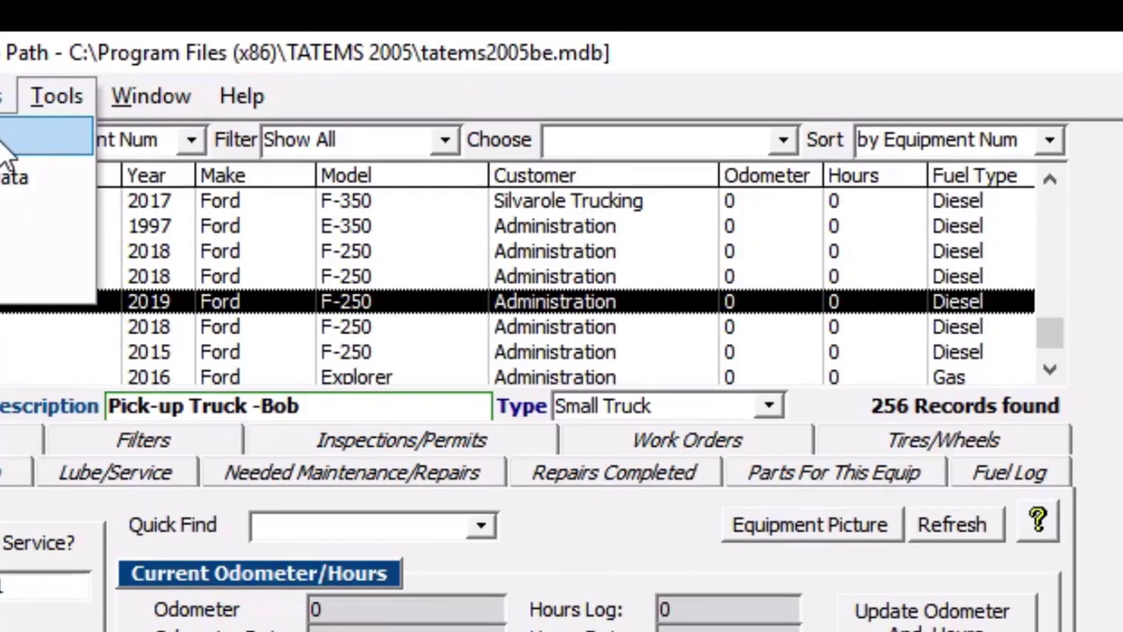
click(44, 145)
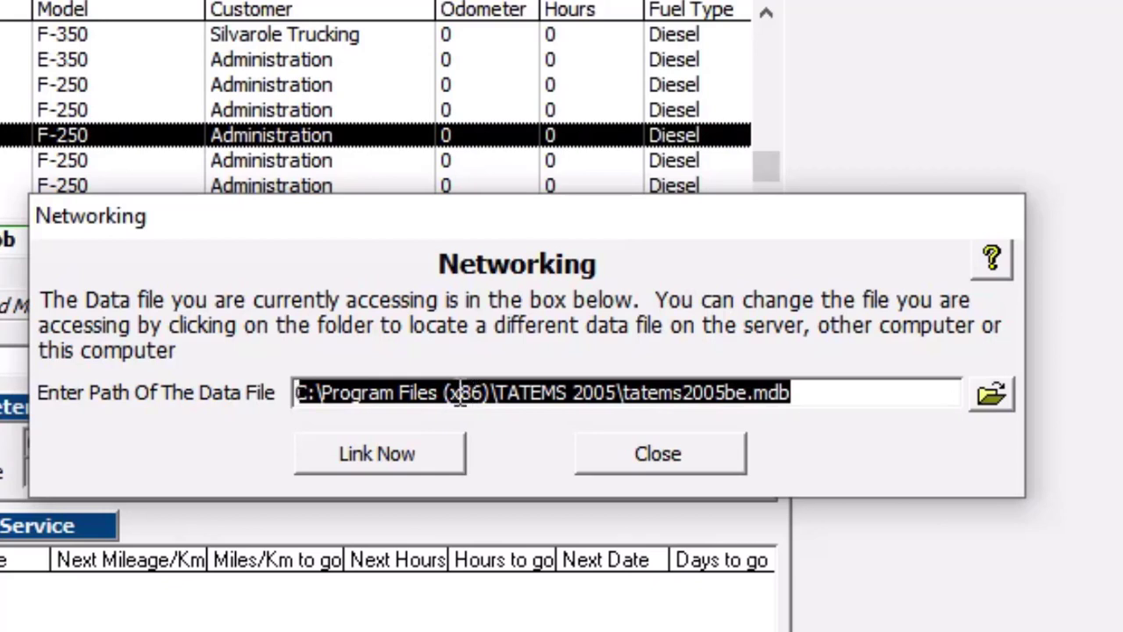
right_click(511, 390)
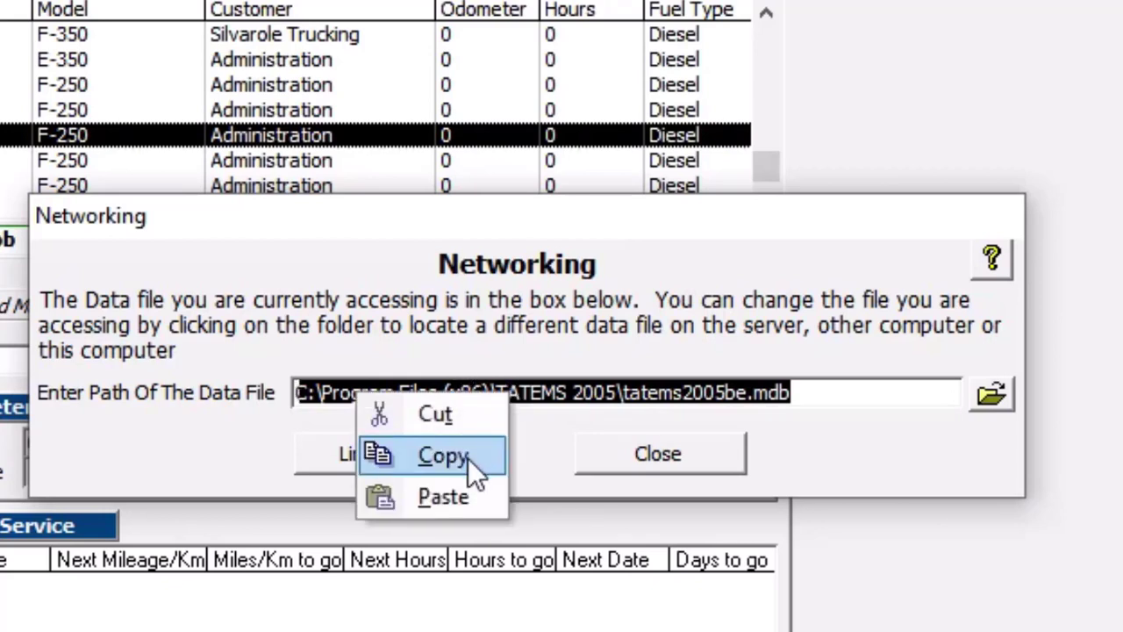
click(468, 458)
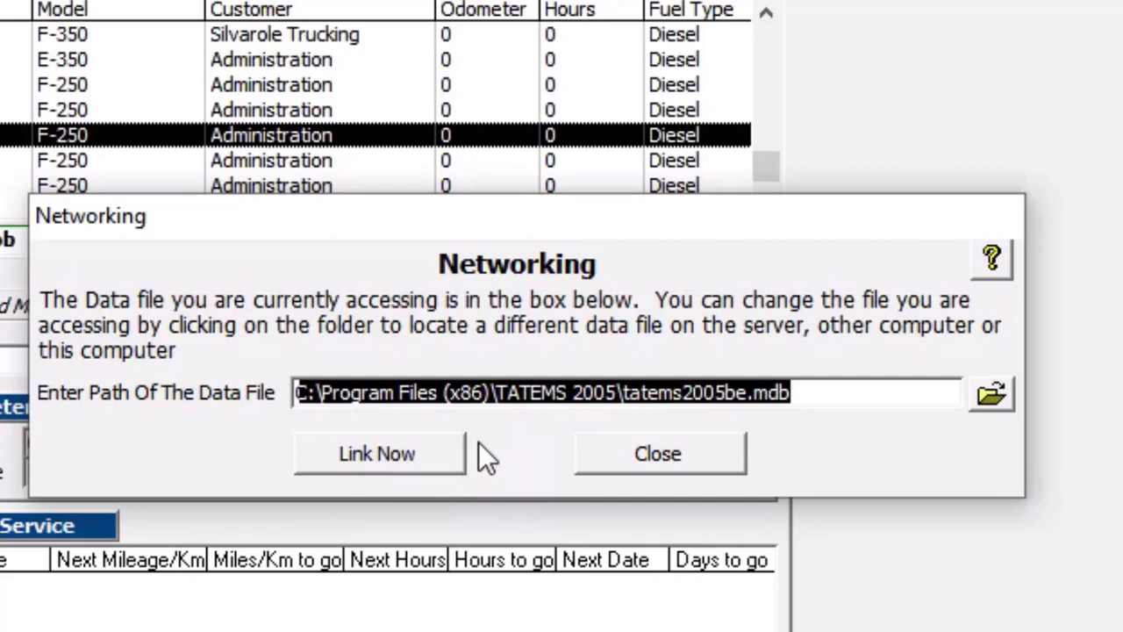
click(668, 458)
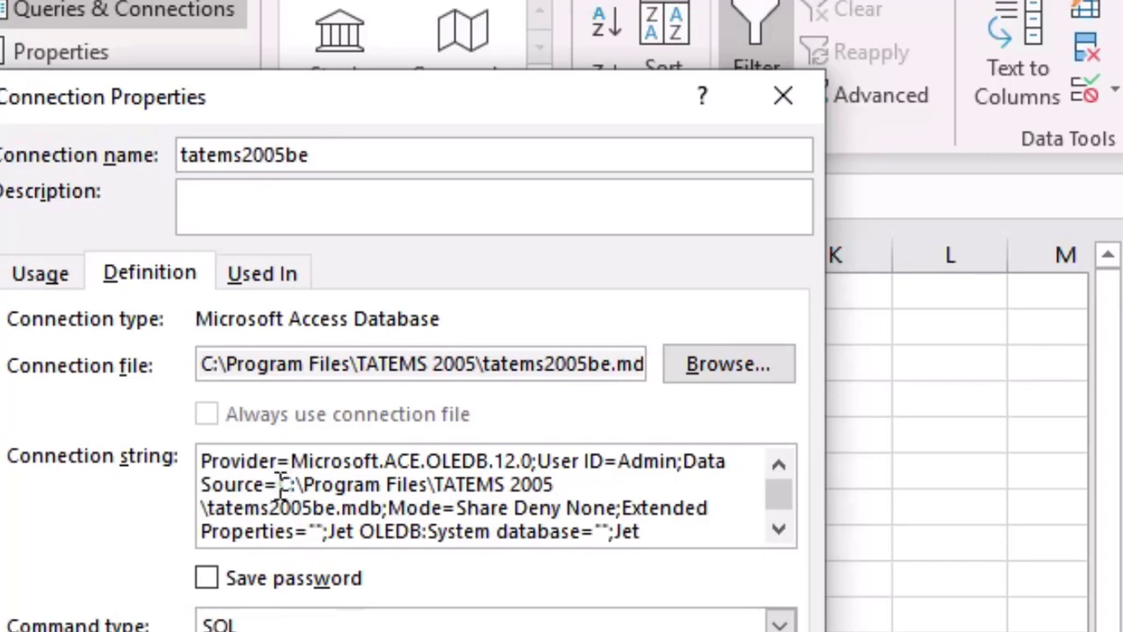
- Back in Excel, replace the connection string's Data Source path with the copied C:\Program Files (x86)\TATEMS 2005\tatems2005be.mdb and apply the connection properties
drag(283, 485, 389, 507)
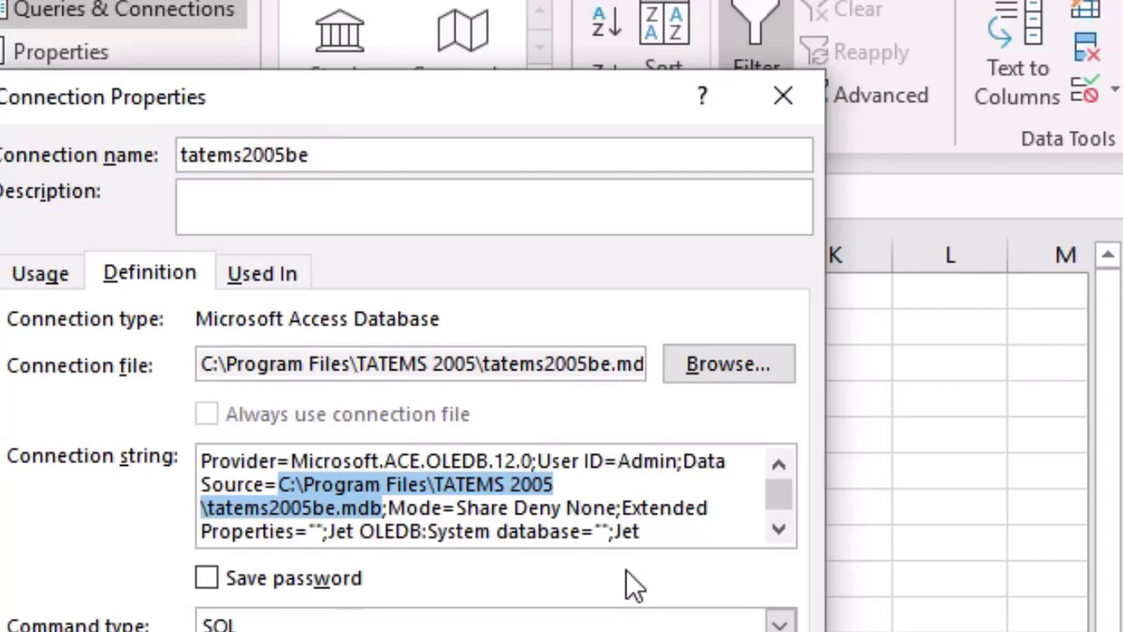
right_click(337, 487)
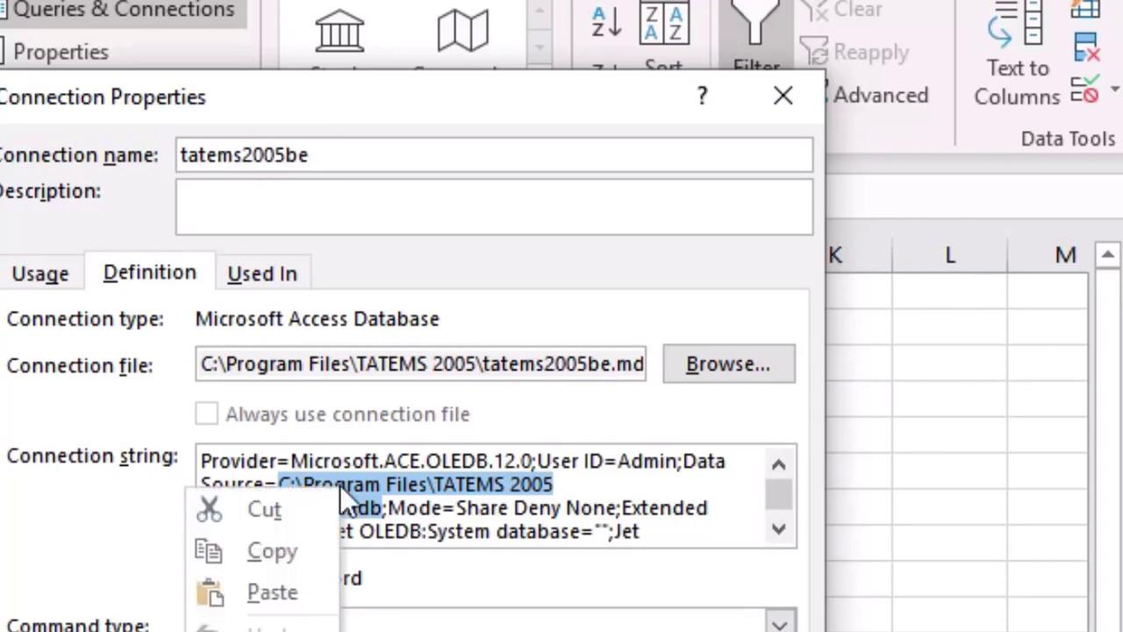
click(311, 593)
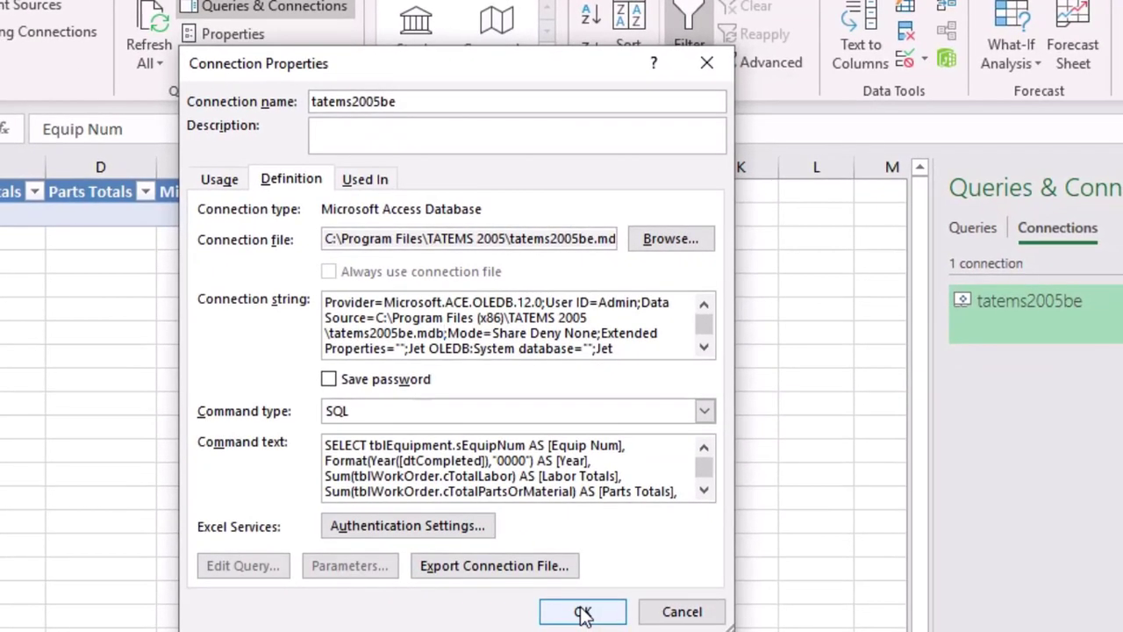
click(582, 612)
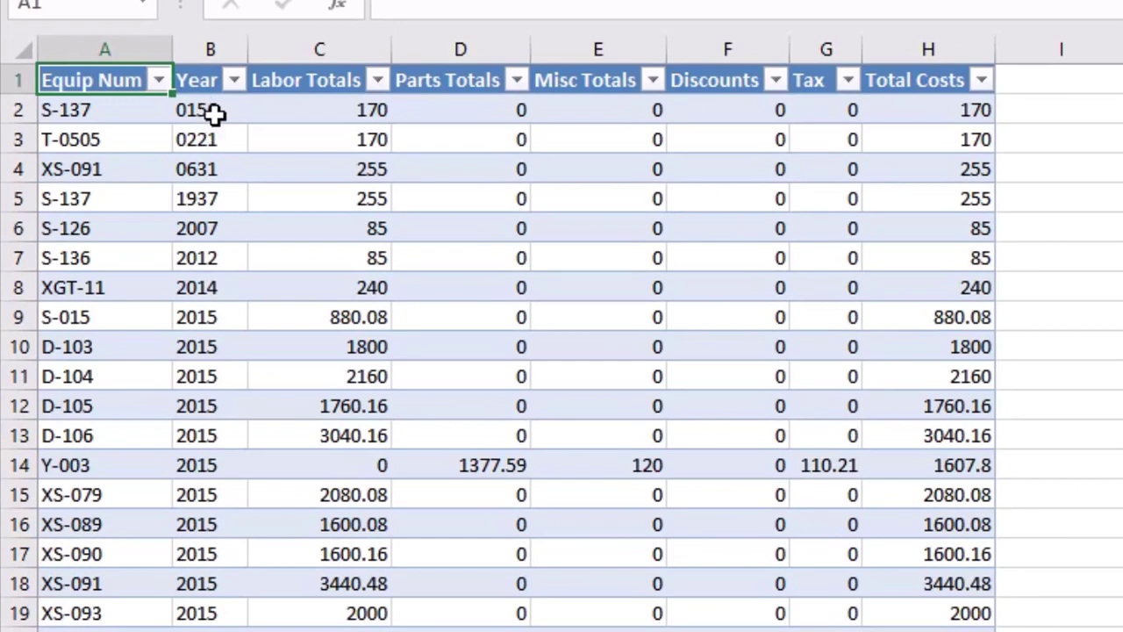
- Examine the work order totals per equipment and year, including the year and total cost of XS-090
scroll(200, 192, down, 2)
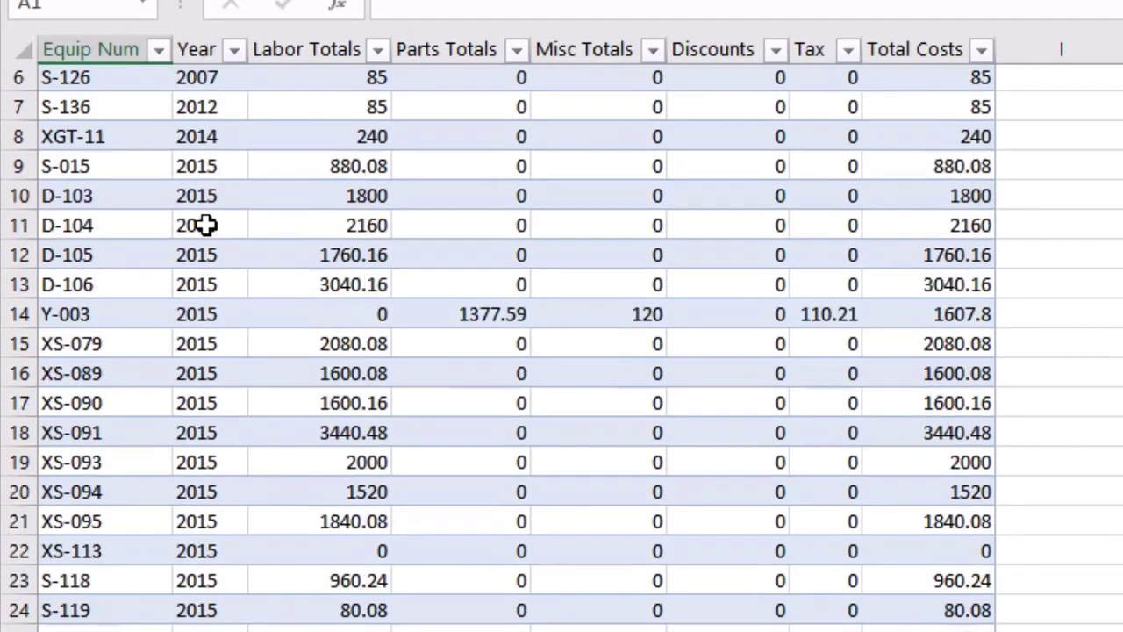
scroll(207, 117, up, 2)
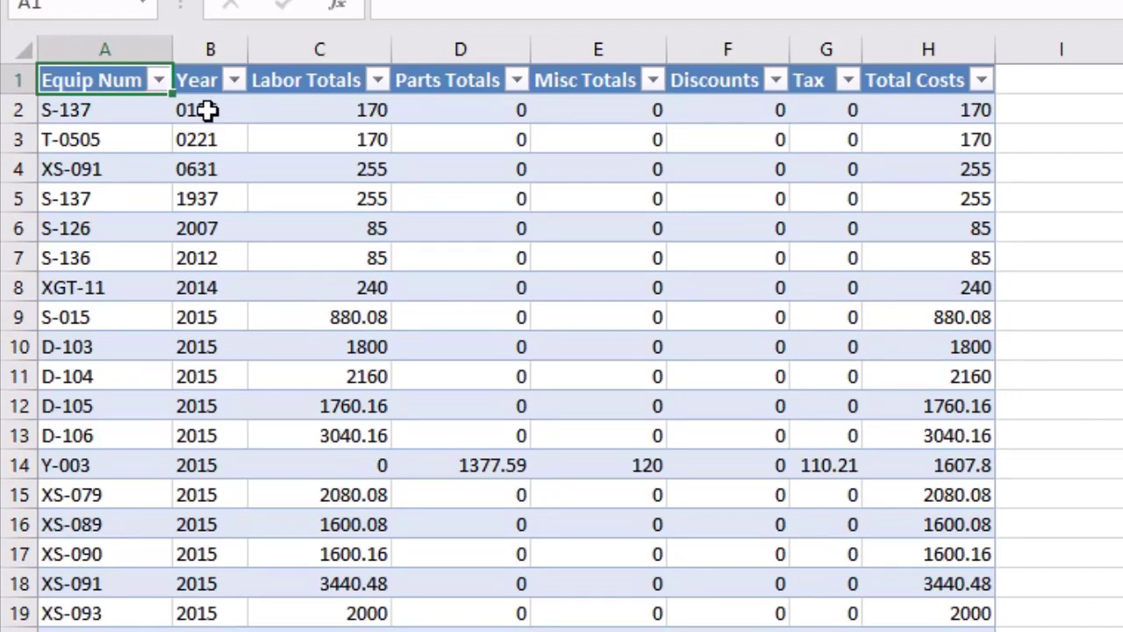
scroll(182, 421, down, 1)
scroll(182, 430, down, 3)
scroll(180, 386, up, 1)
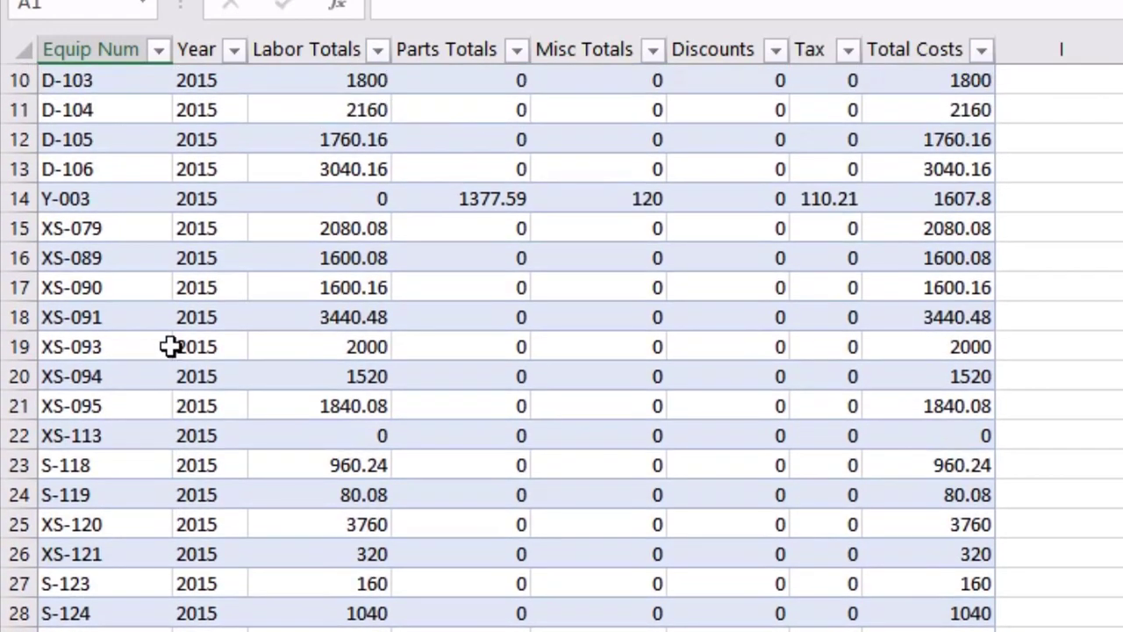
click(203, 289)
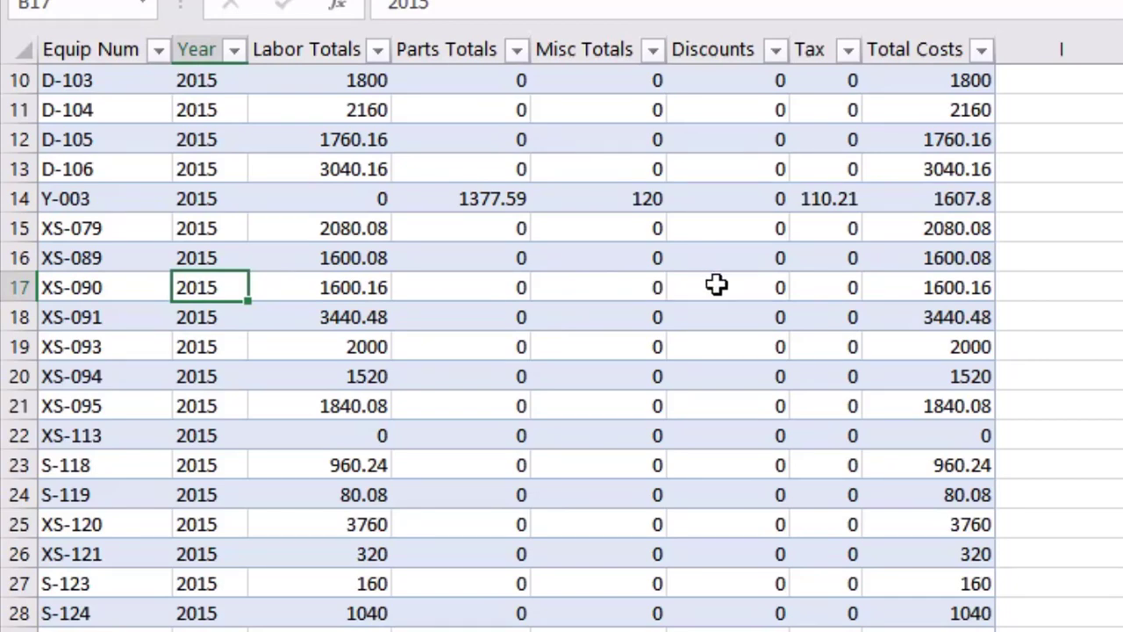
click(958, 287)
scroll(660, 329, up, 3)
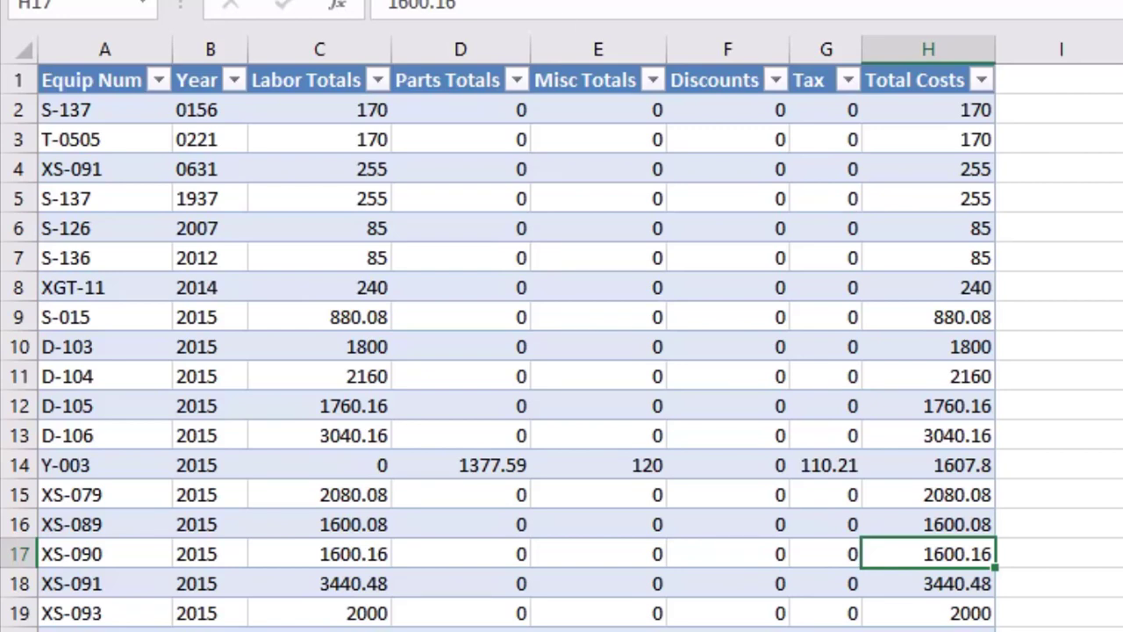
- Filter the Equip Num column to show only equipment D-104
click(161, 78)
click(160, 81)
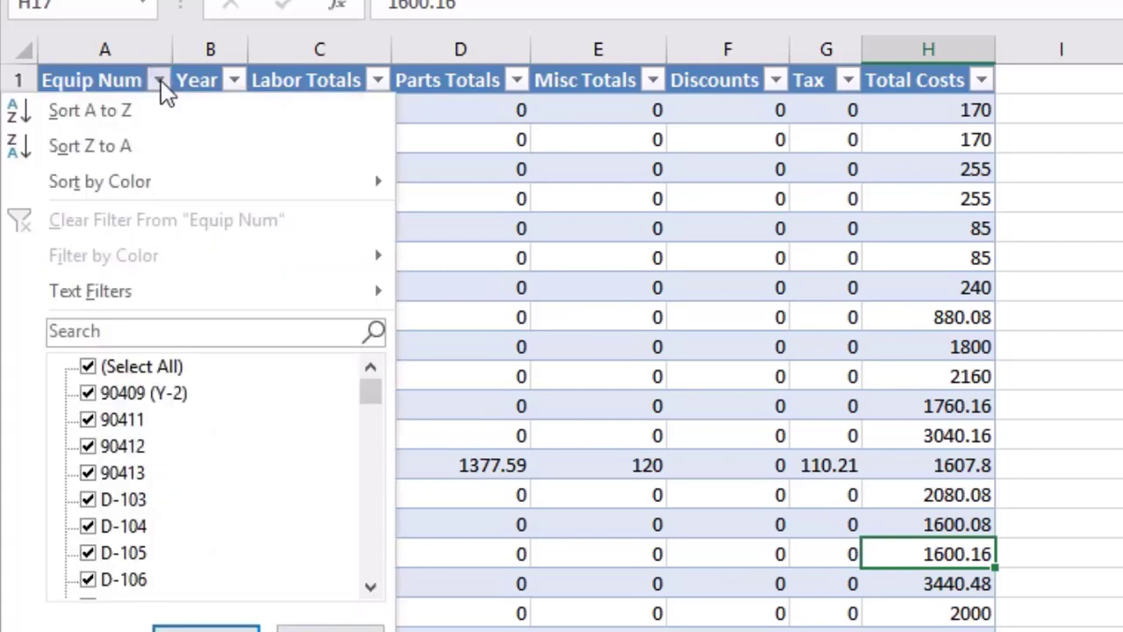
click(85, 369)
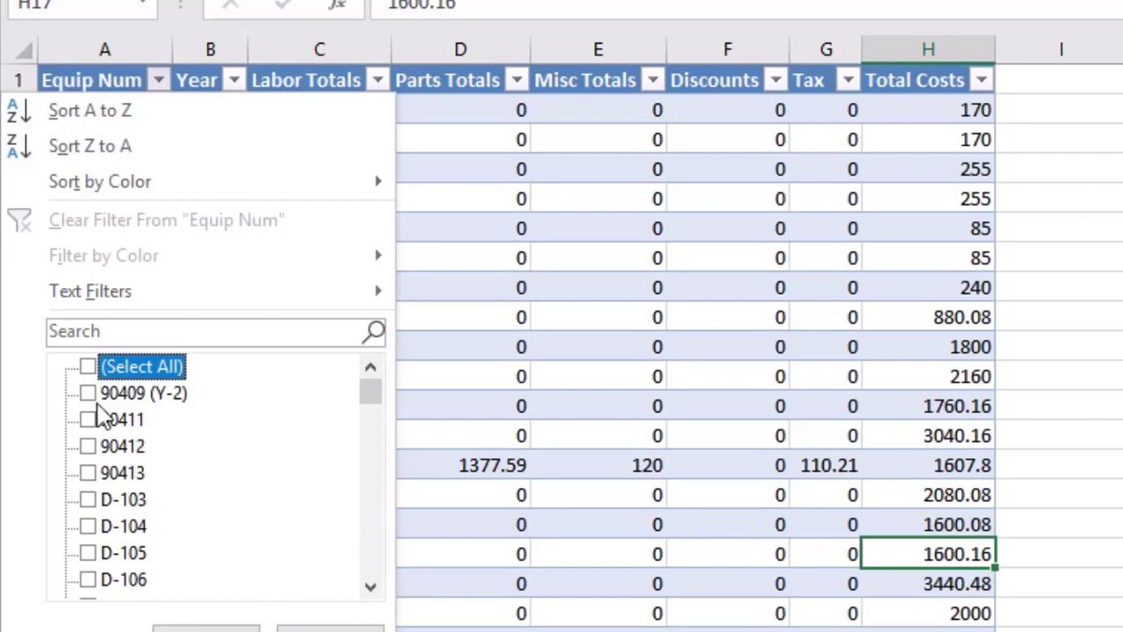
click(89, 527)
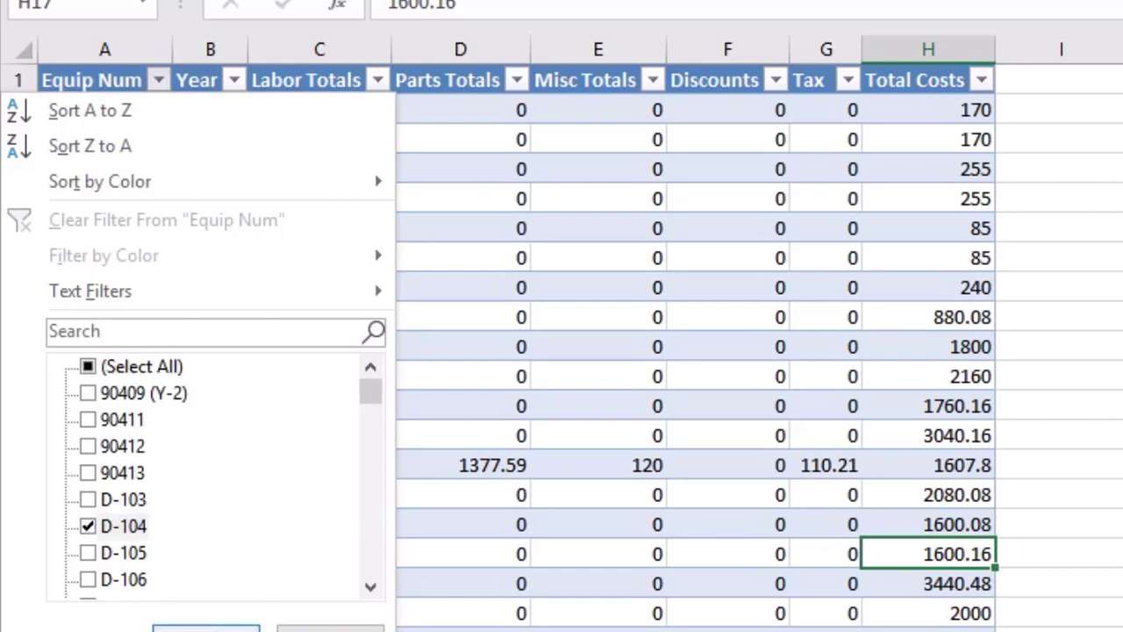
click(207, 627)
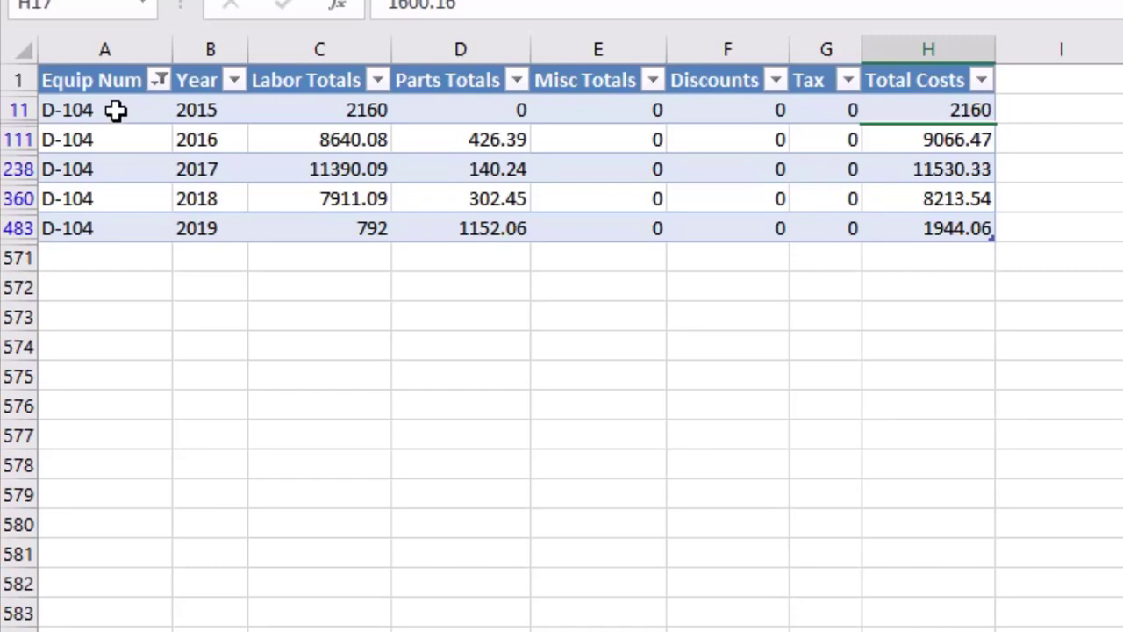
- Reset the Equip Num filter to include all equipment again
click(159, 81)
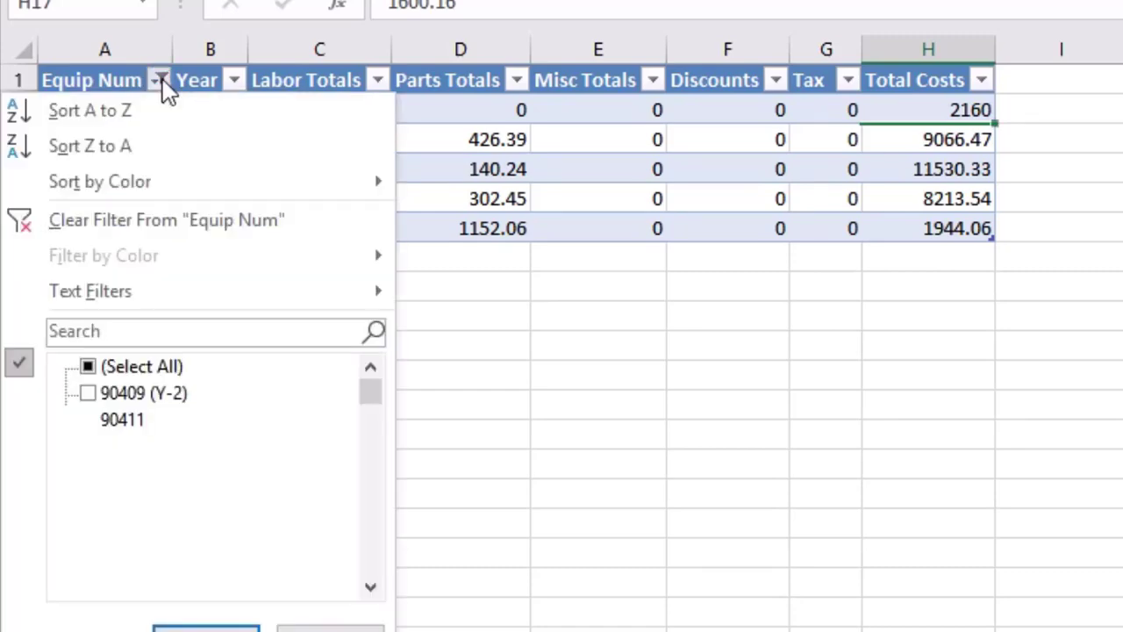
click(91, 365)
click(214, 625)
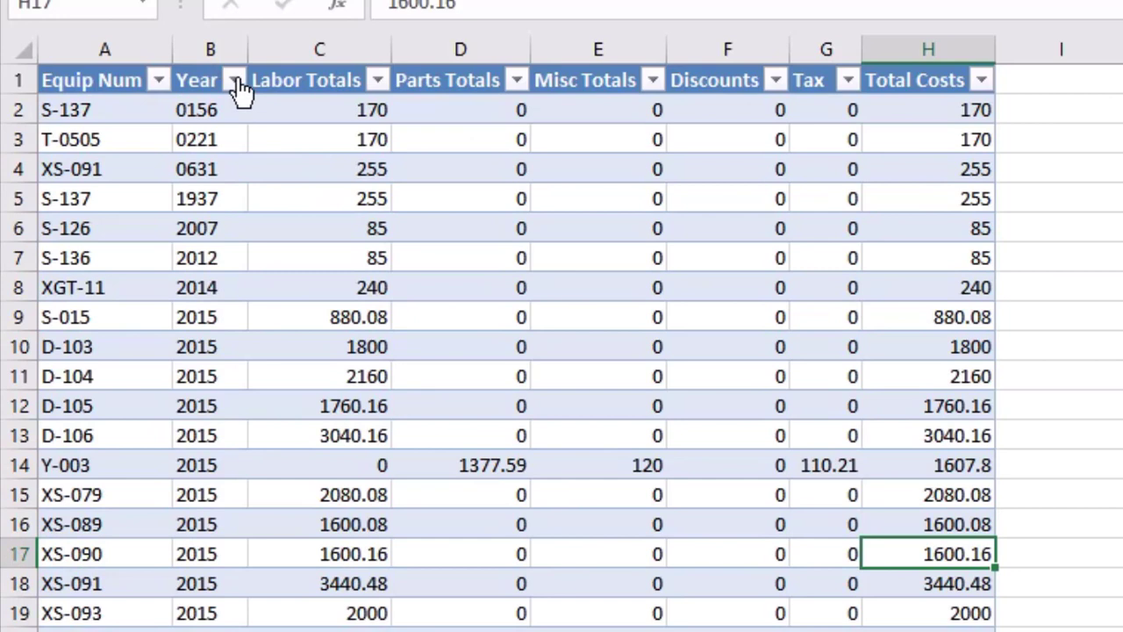
- Filter the Year column to show only 2017
click(235, 81)
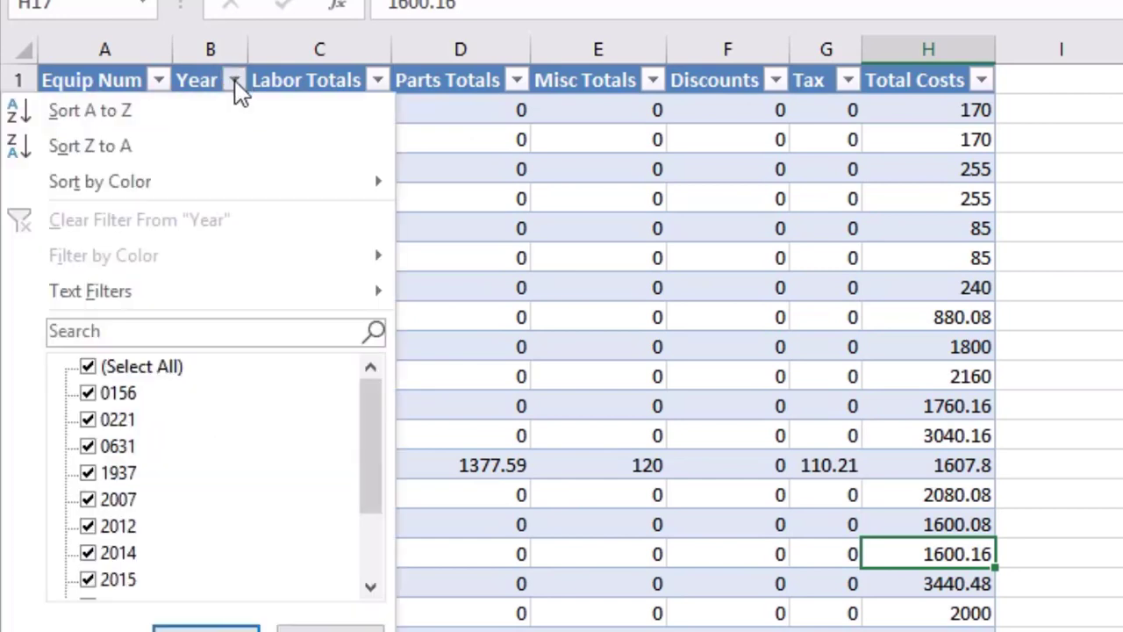
click(87, 367)
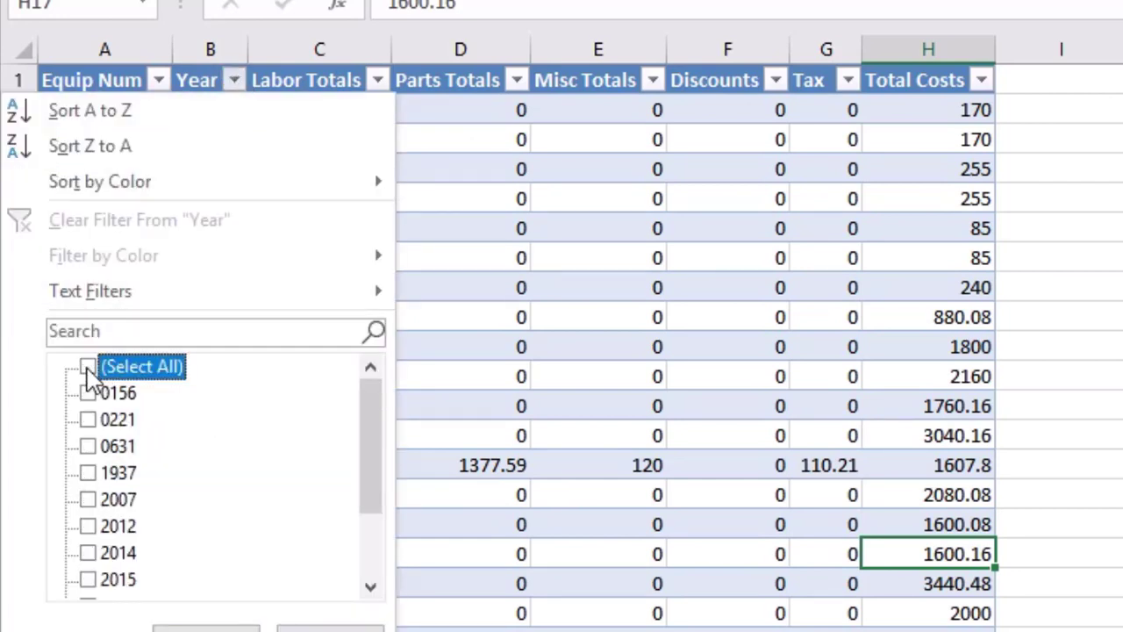
scroll(87, 579, down, 1)
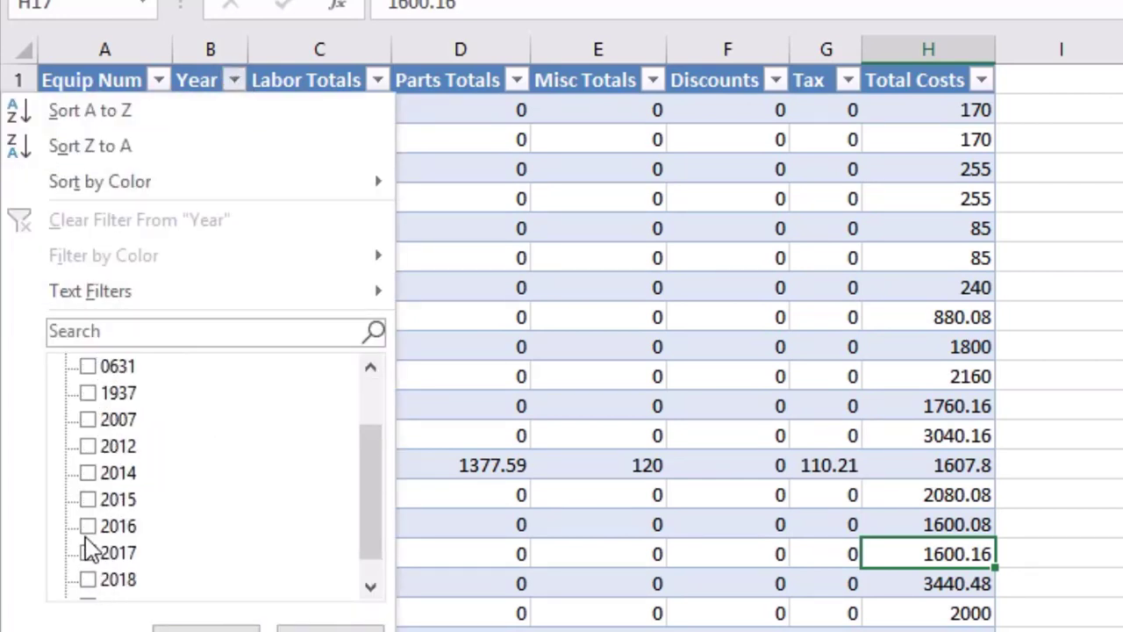
click(88, 552)
click(210, 625)
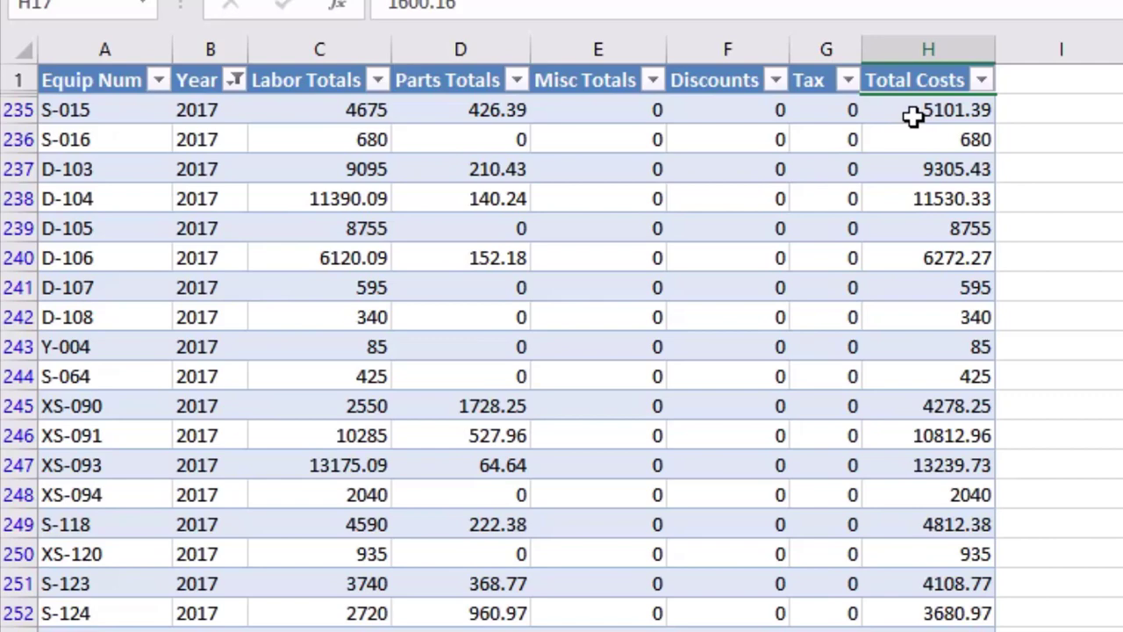
- Select the 2017 Total Costs values and examine them down to the end of the table
drag(921, 113, 895, 489)
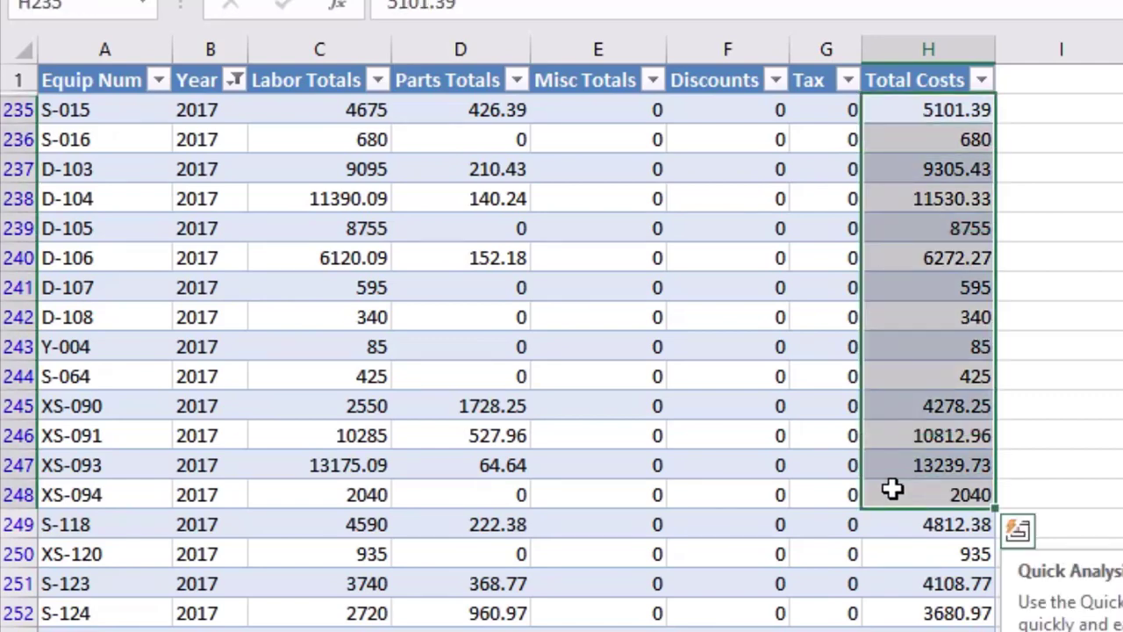
scroll(953, 202, down, 6)
scroll(1062, 326, down, 20)
scroll(1063, 325, down, 6)
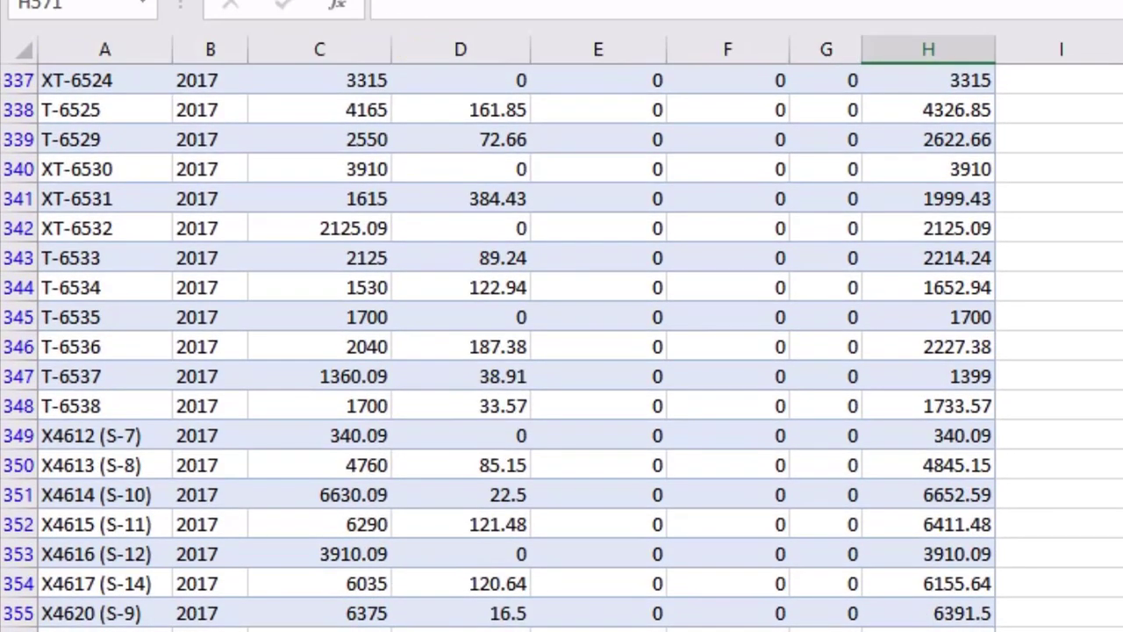
scroll(1103, 532, up, 17)
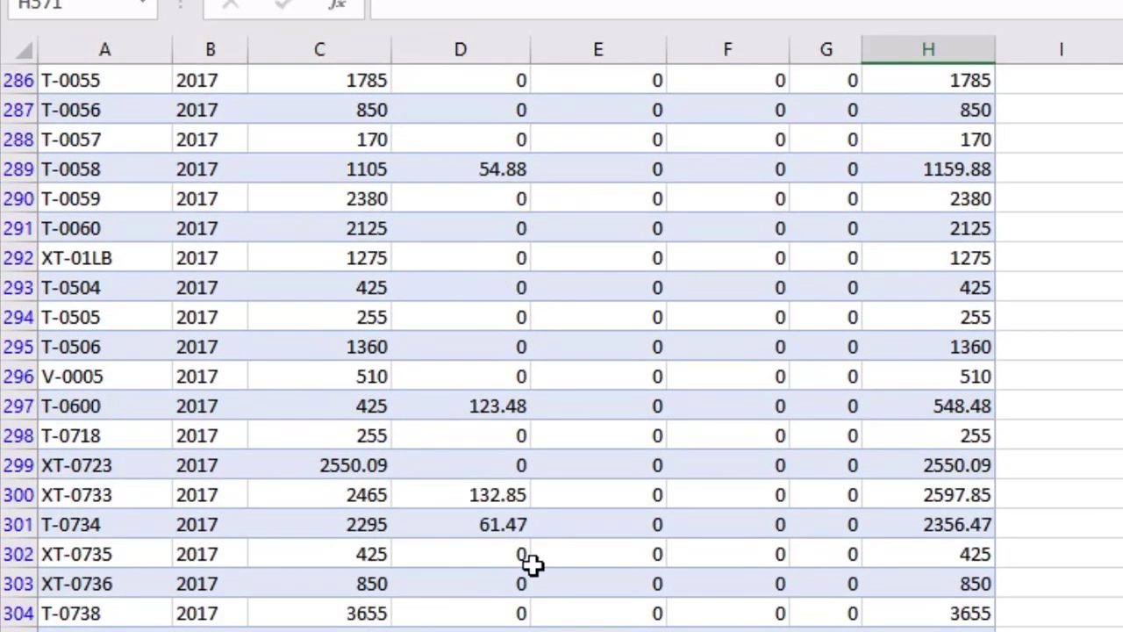
scroll(1045, 413, up, 4)
scroll(562, 348, up, 13)
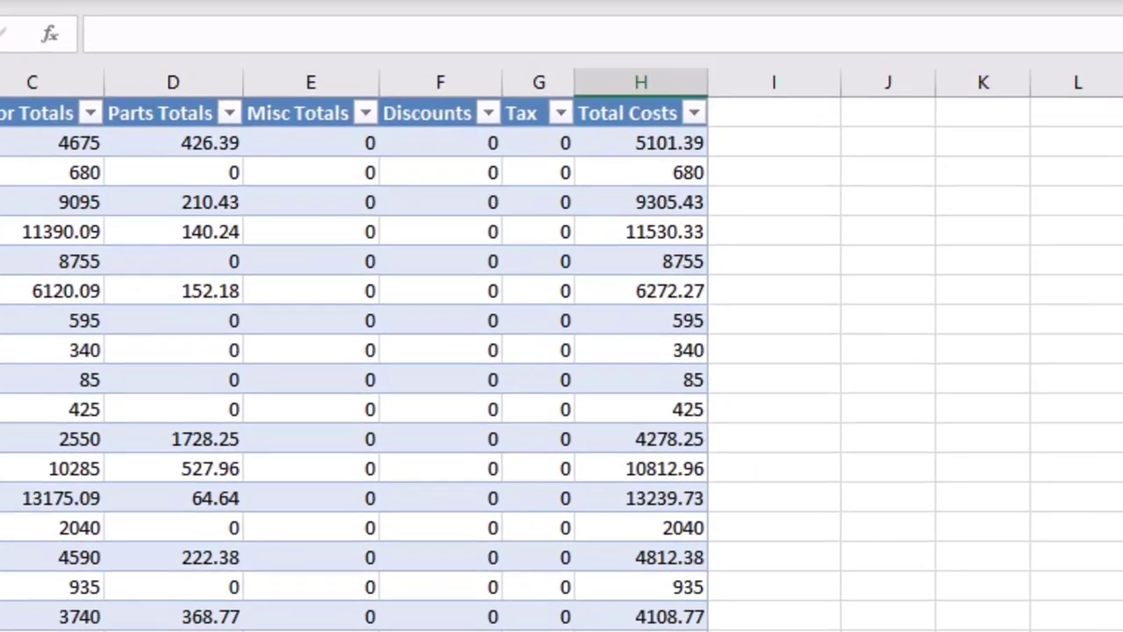
- Copy the complete SQL command text from the tatems2005be connection's definition, leave its properties unchanged, and close the workbook without saving
right_click(757, 318)
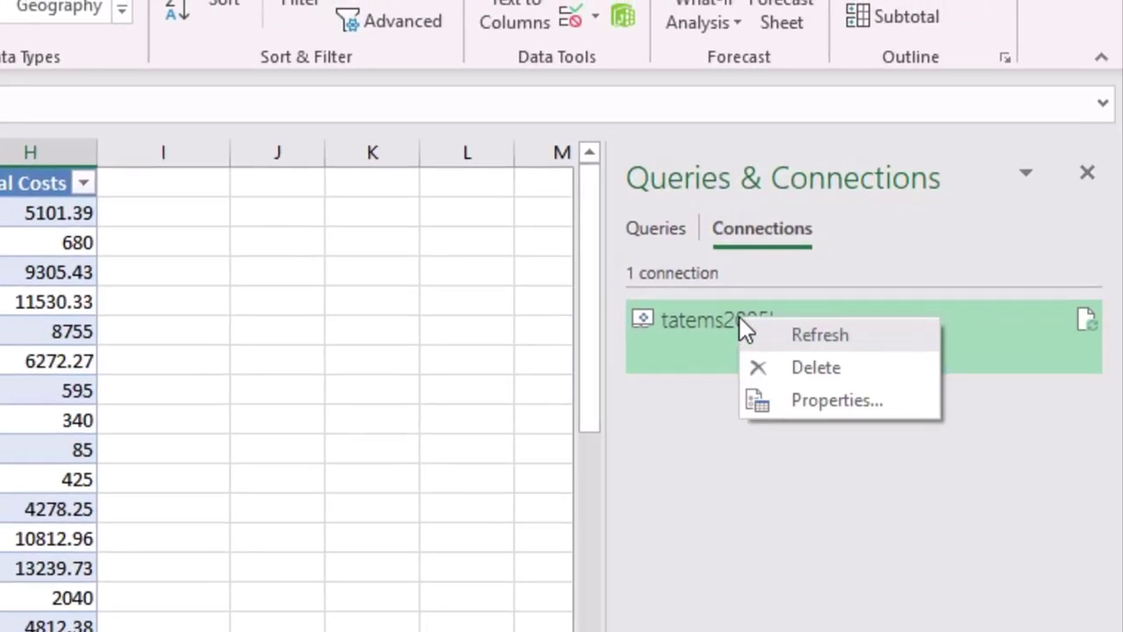
click(790, 411)
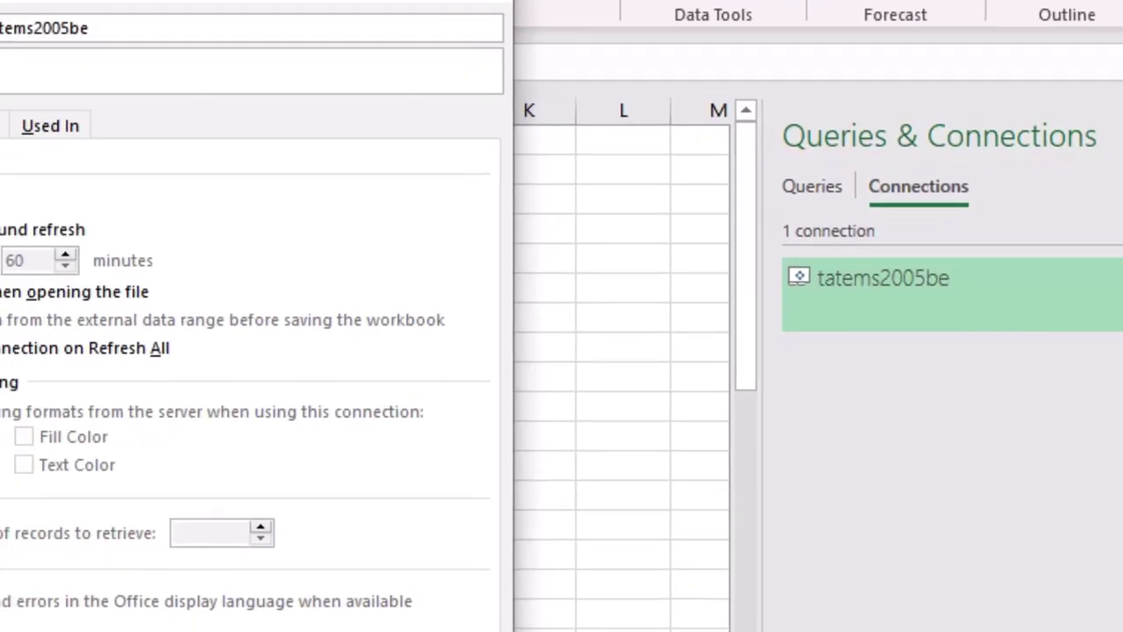
click(0, 177)
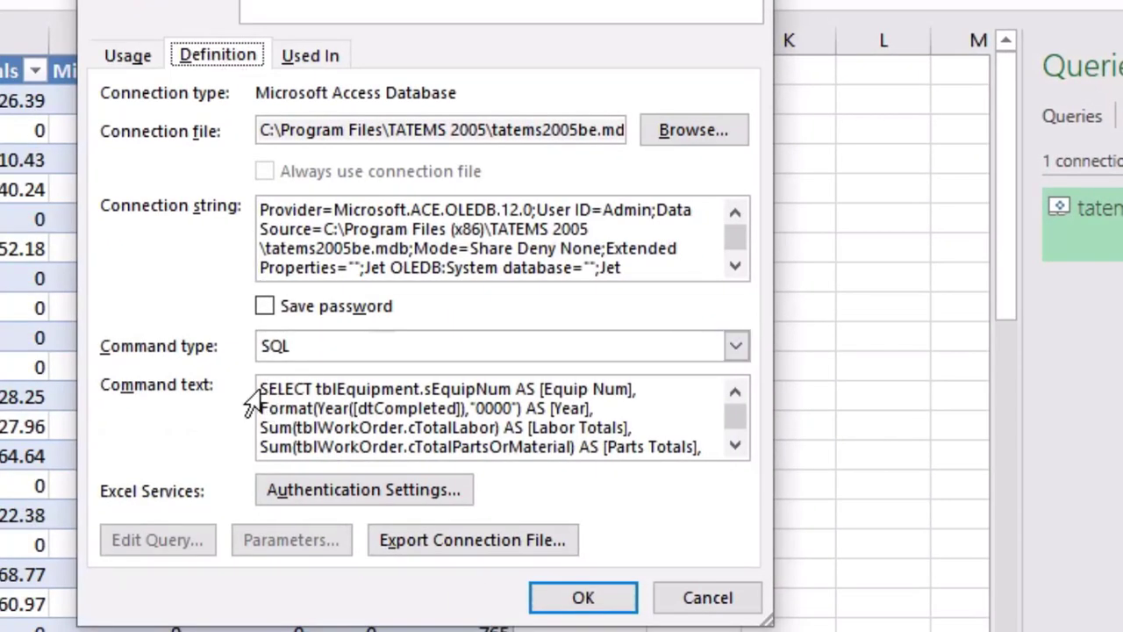
drag(260, 388, 704, 484)
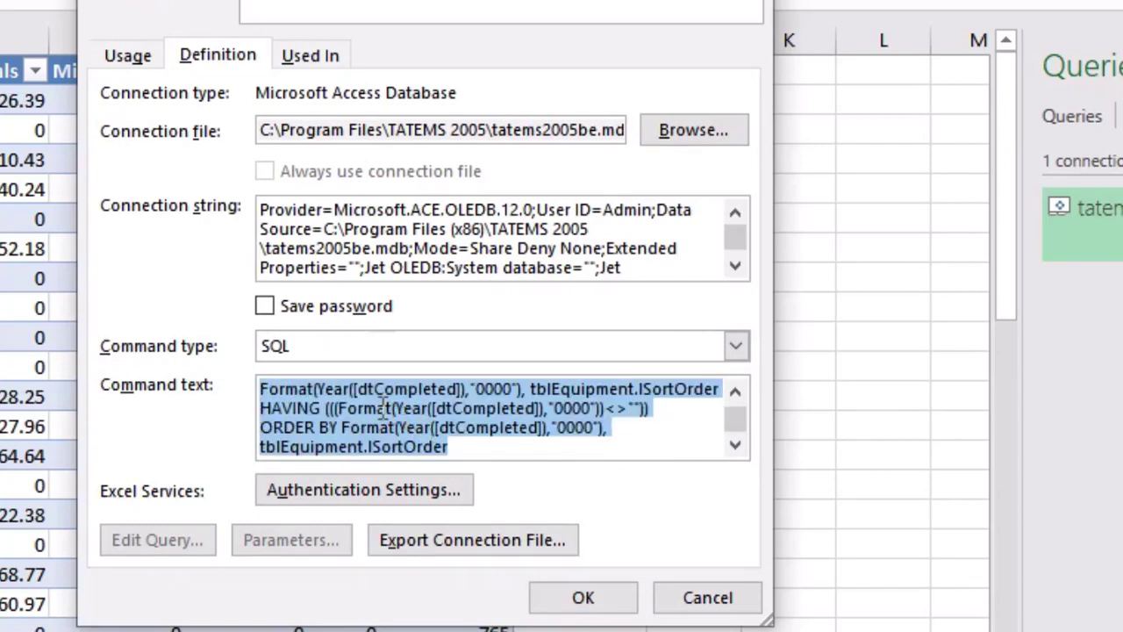
right_click(256, 414)
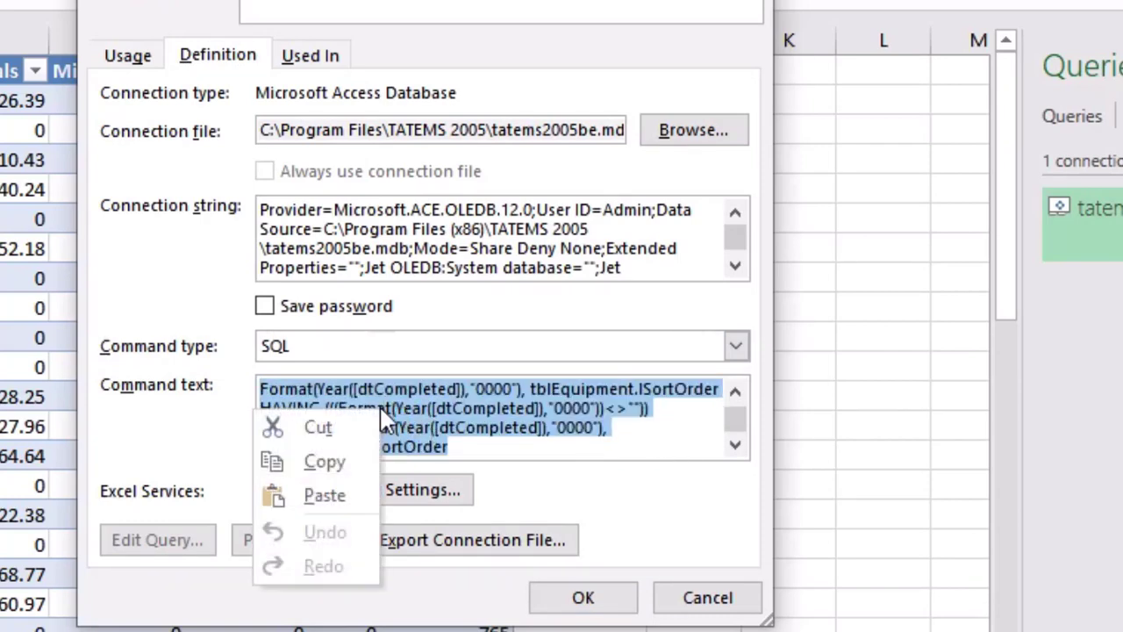
click(324, 463)
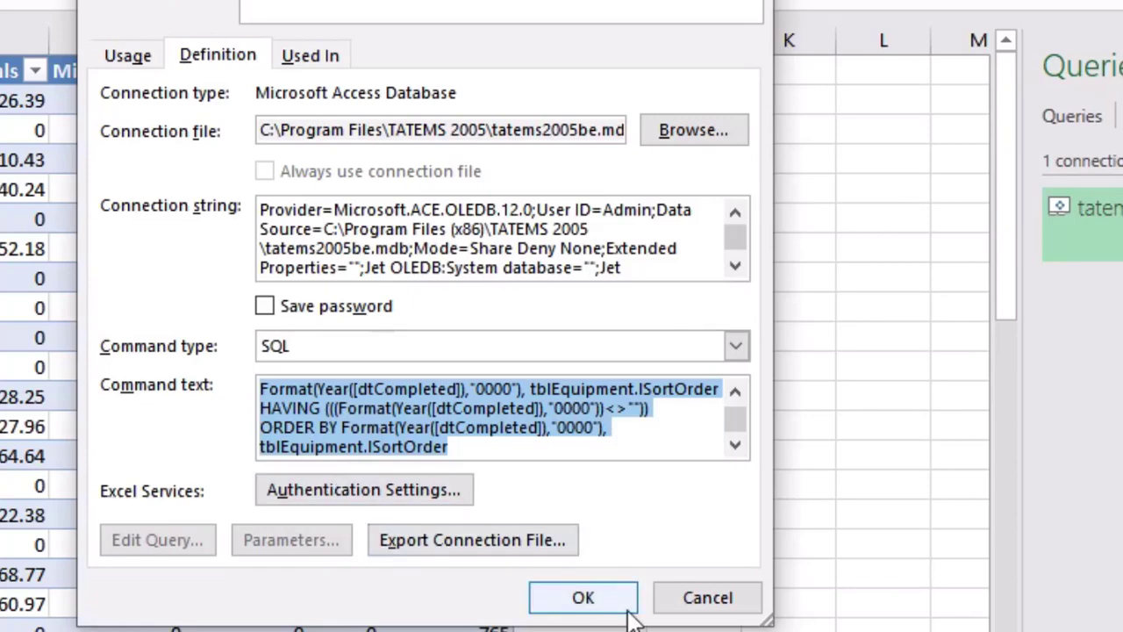
click(717, 606)
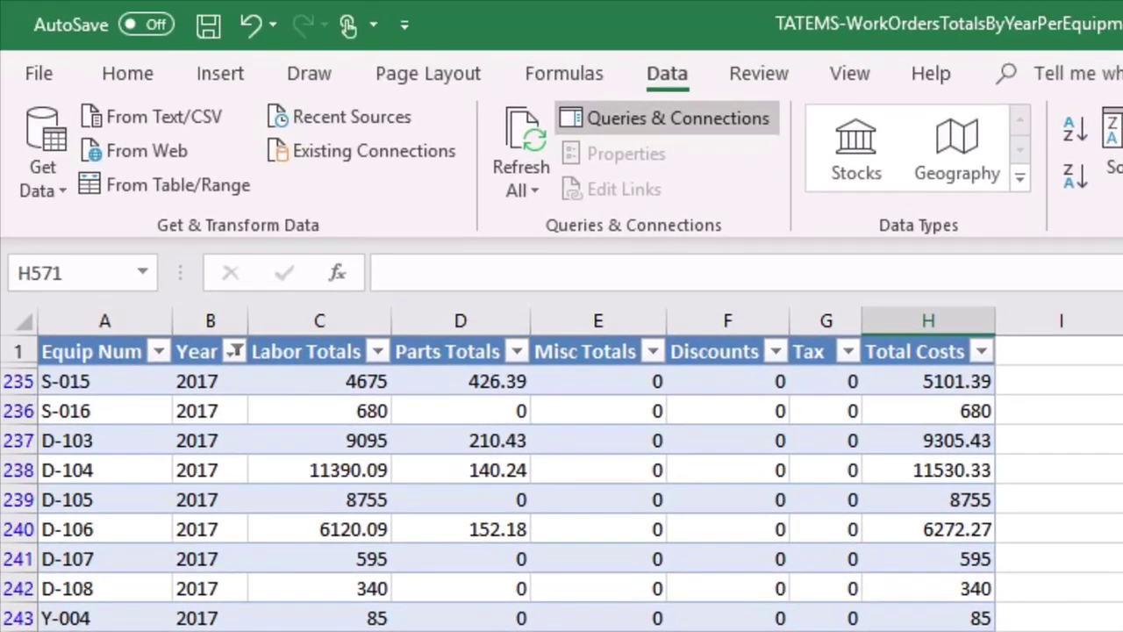
key(alt+F4)
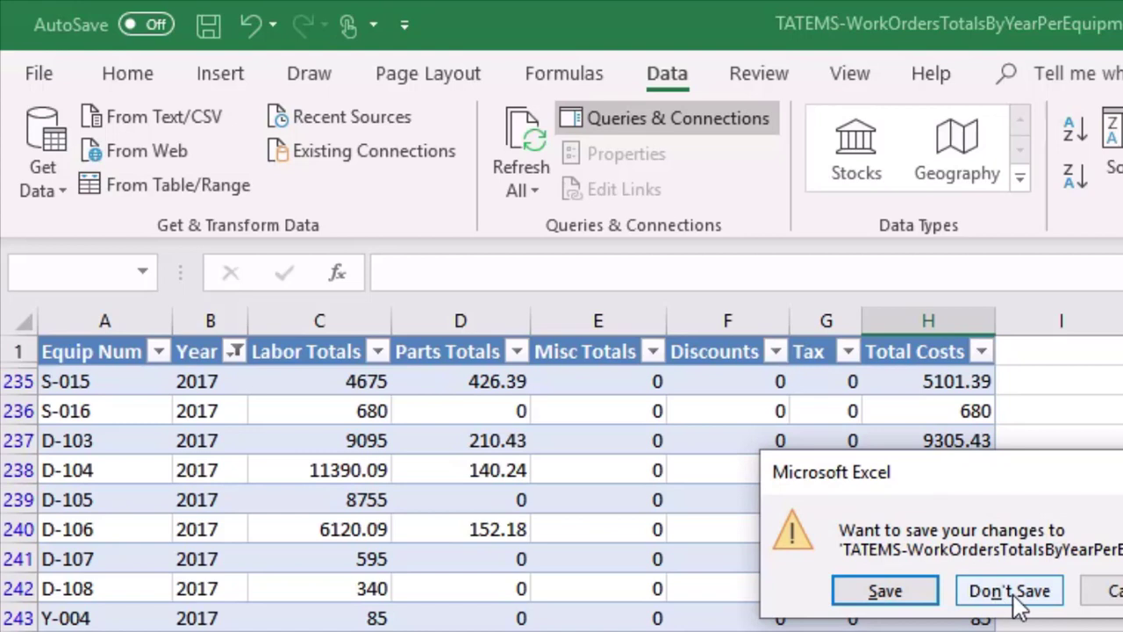
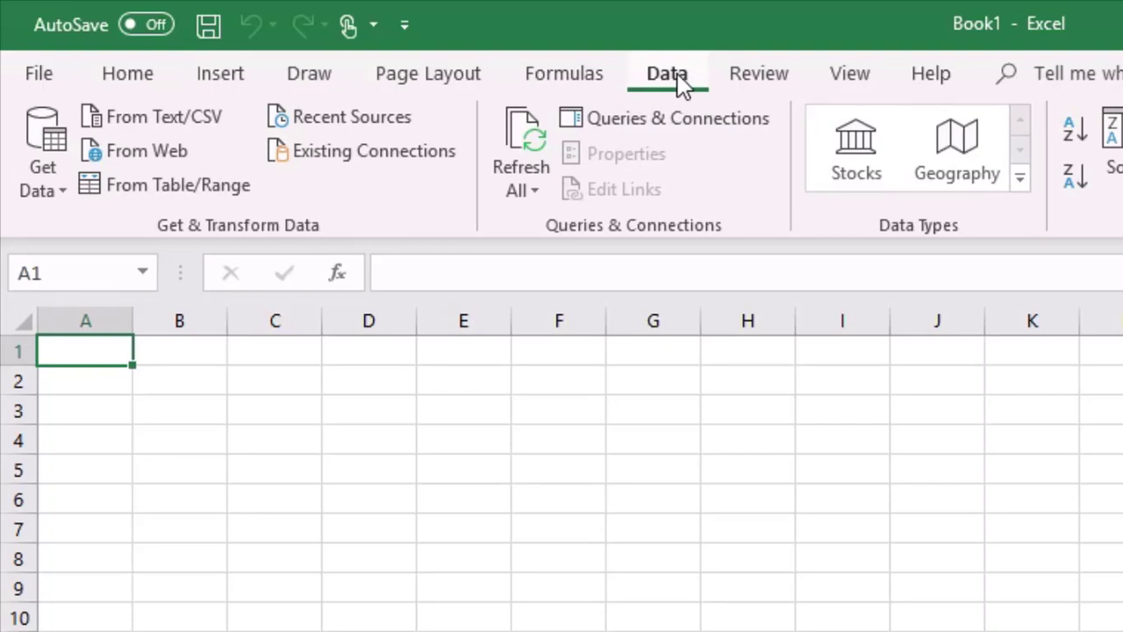
- In a blank workbook, review the data import choices for Microsoft Access databases, including the legacy wizard From Access (Legacy), without starting an import
click(61, 195)
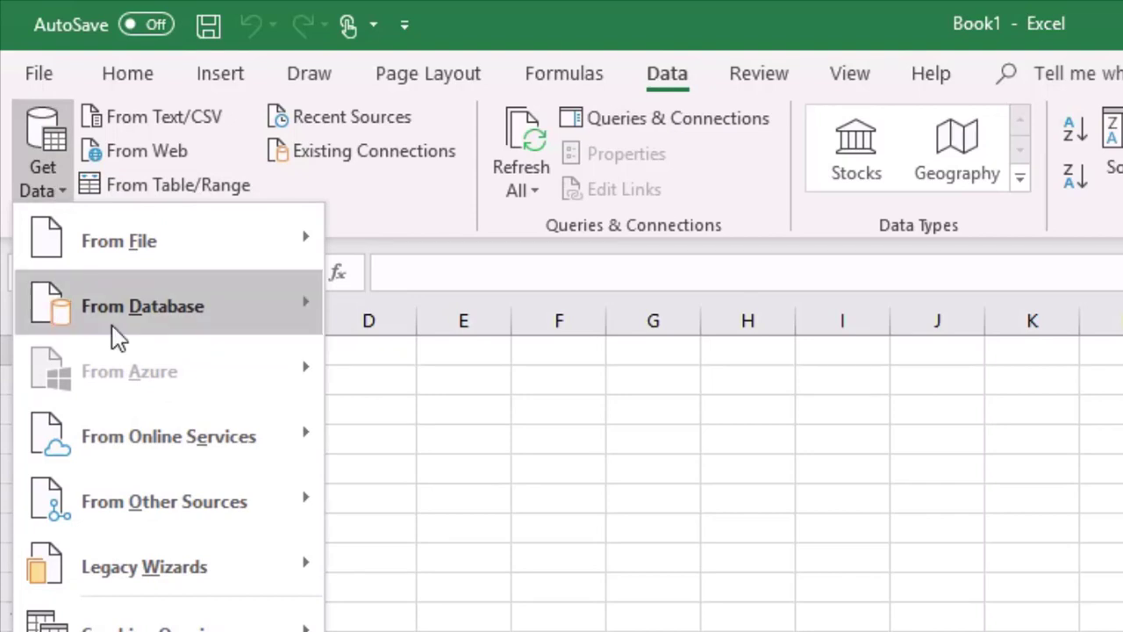
mouse_move(105, 309)
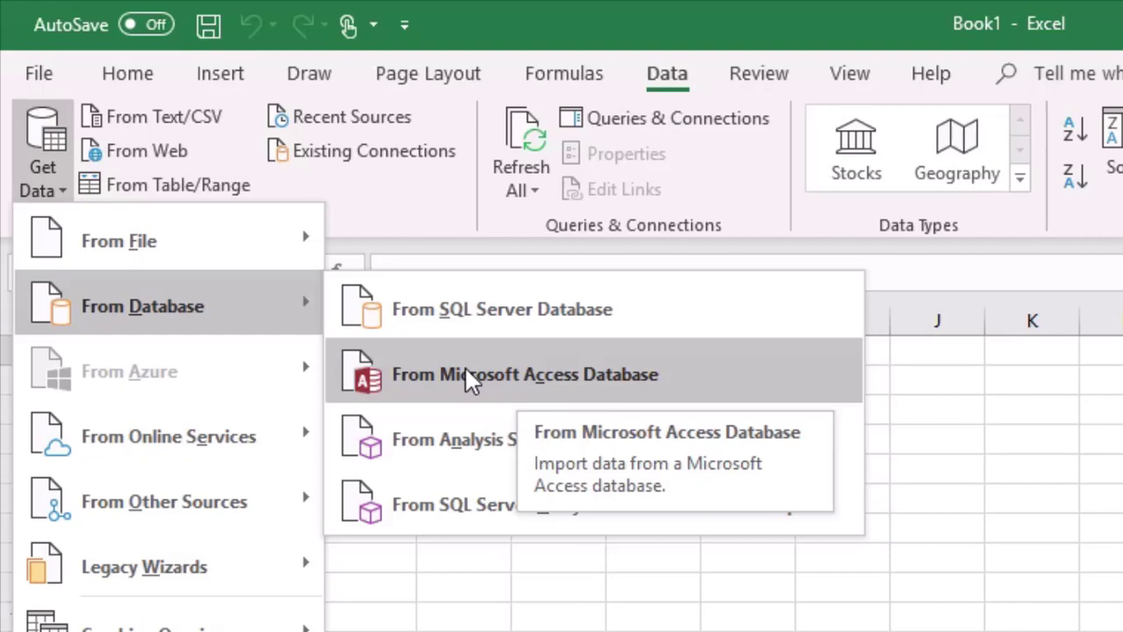
mouse_move(182, 571)
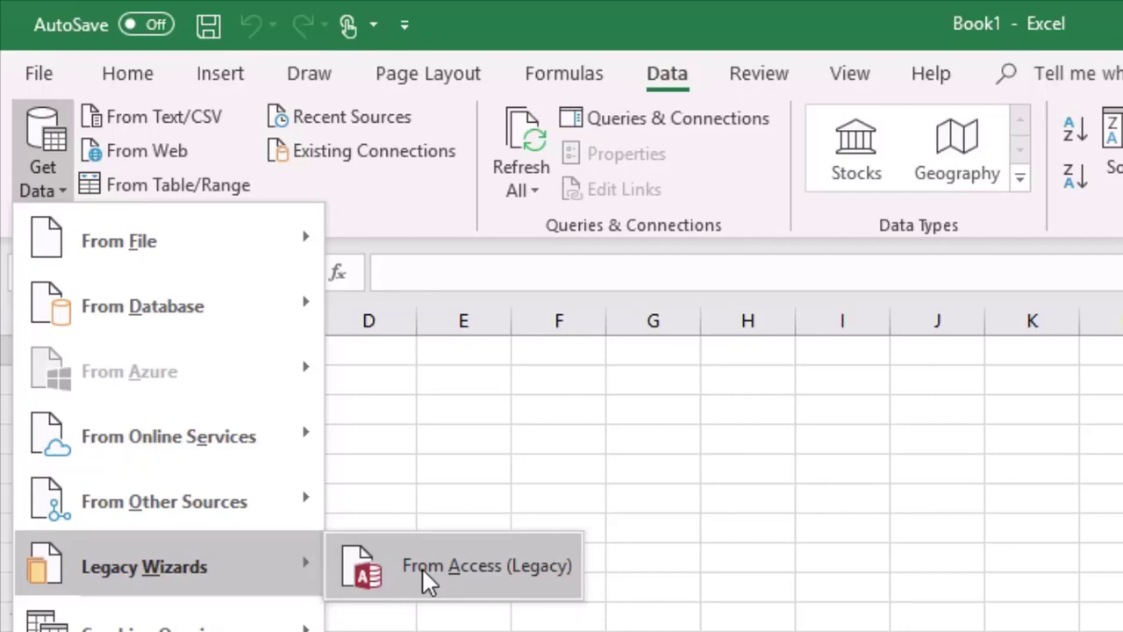
click(551, 20)
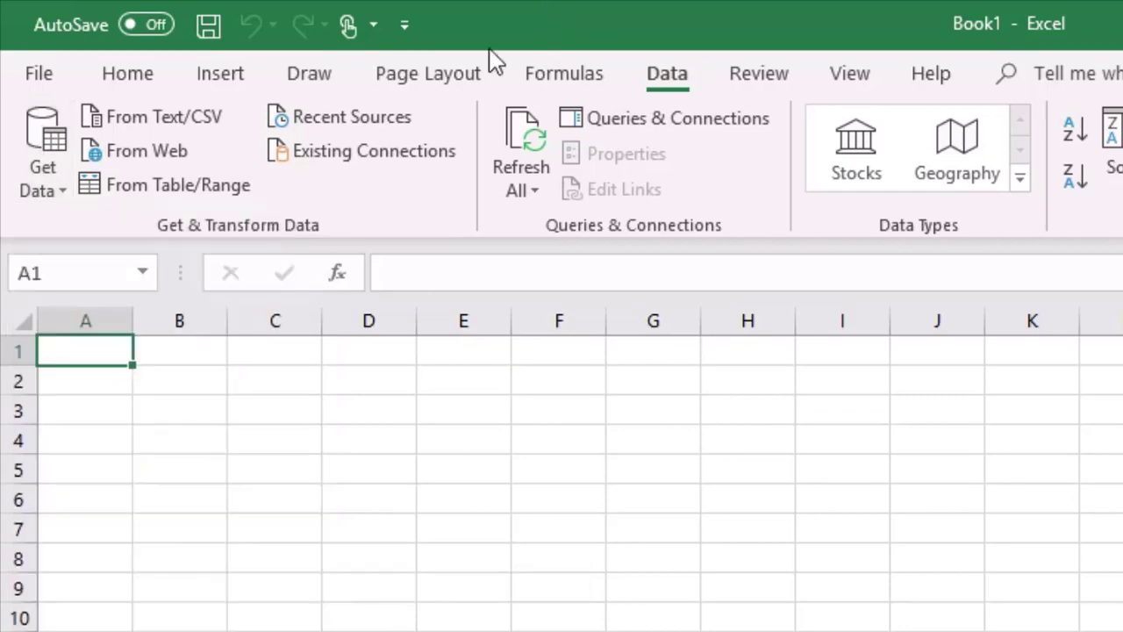
- Check in the Excel data options that the From Access (Legacy) import wizard is enabled, and confirm the options
click(38, 74)
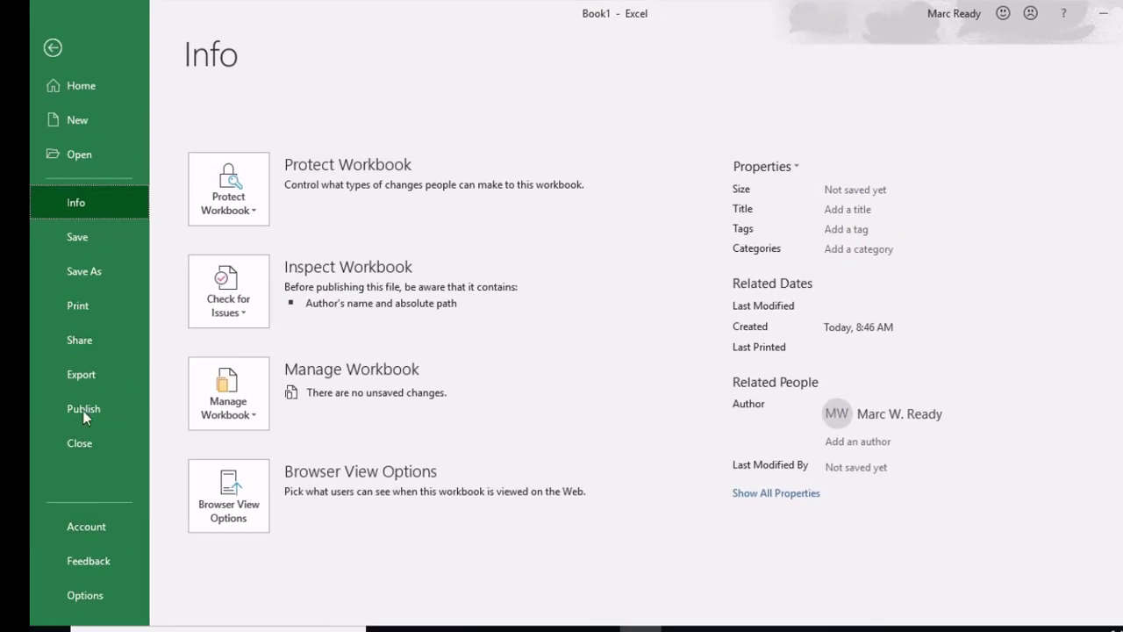
click(83, 596)
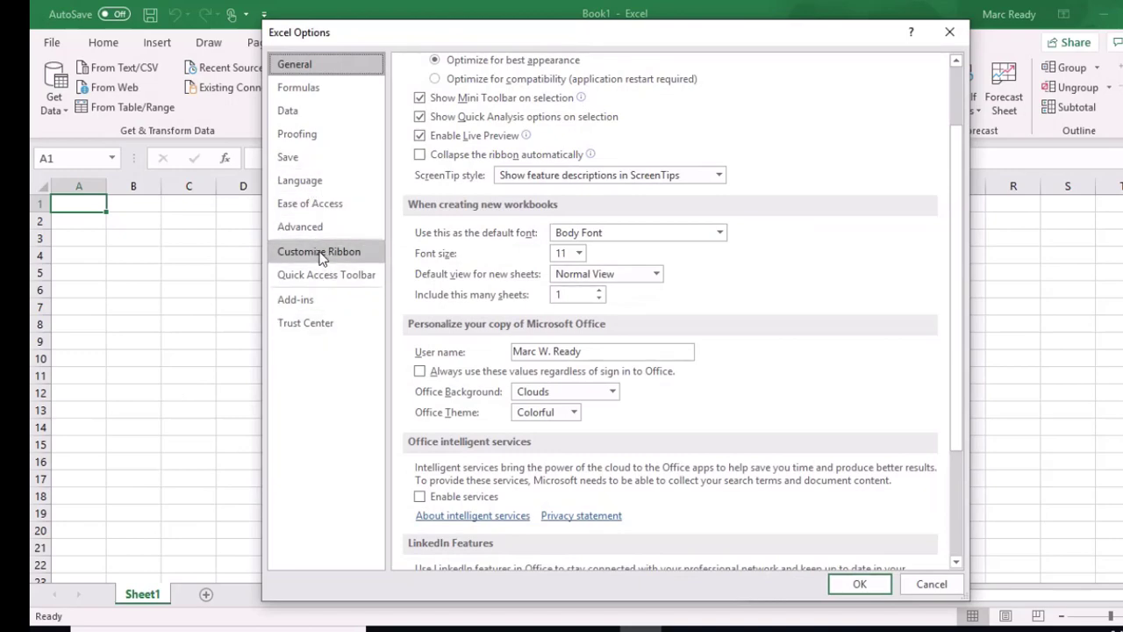
click(290, 111)
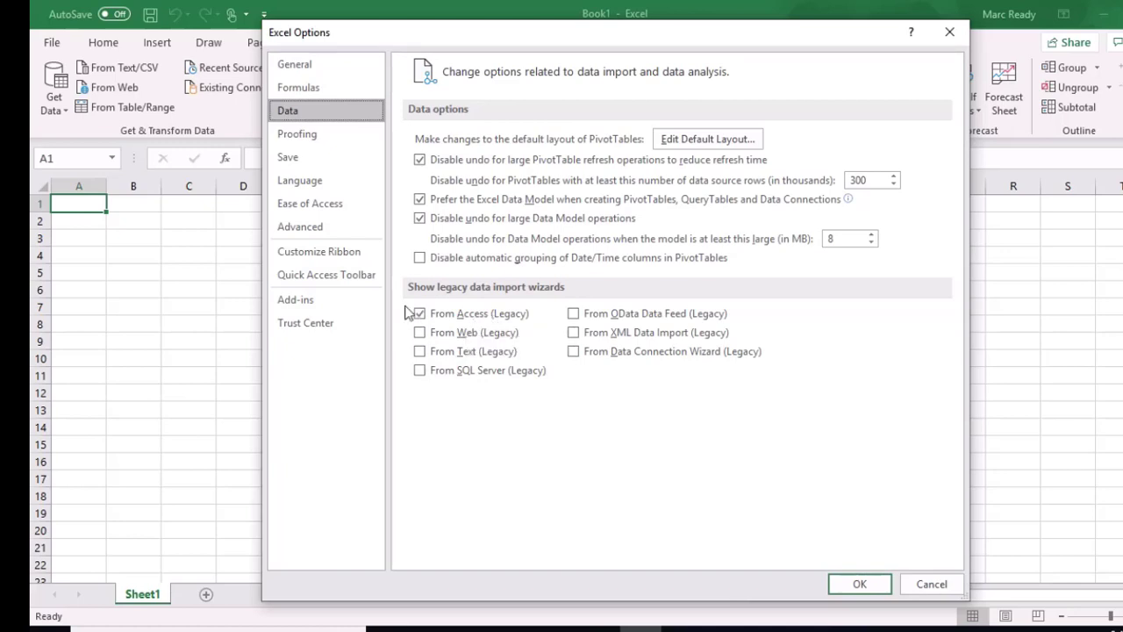
click(859, 585)
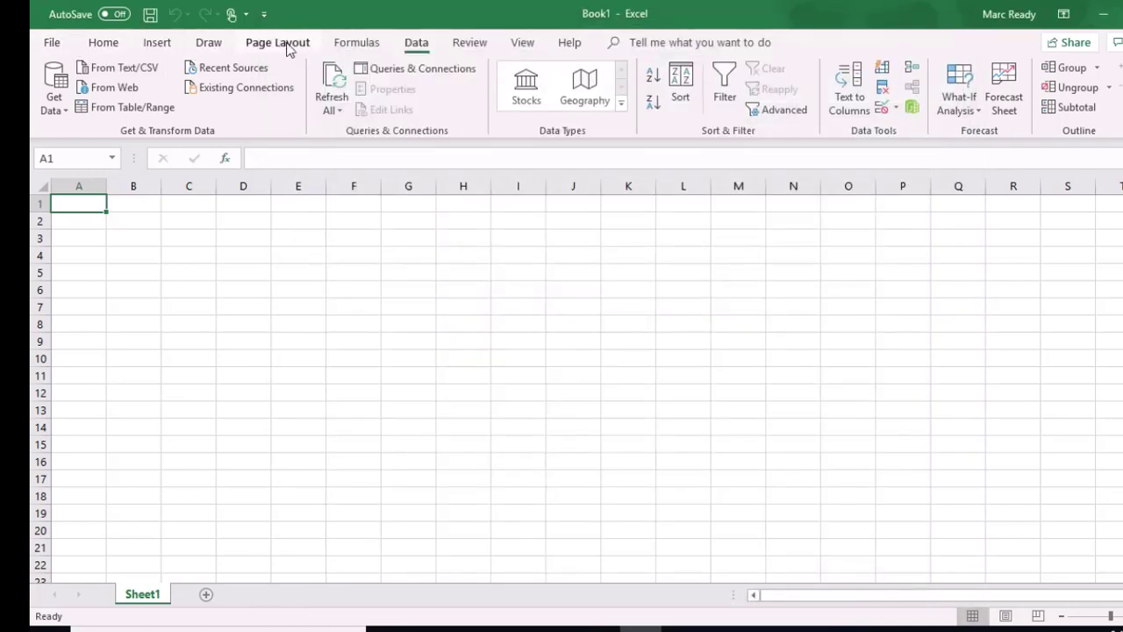
- Start browsing for another data source from the list of existing connections
click(416, 46)
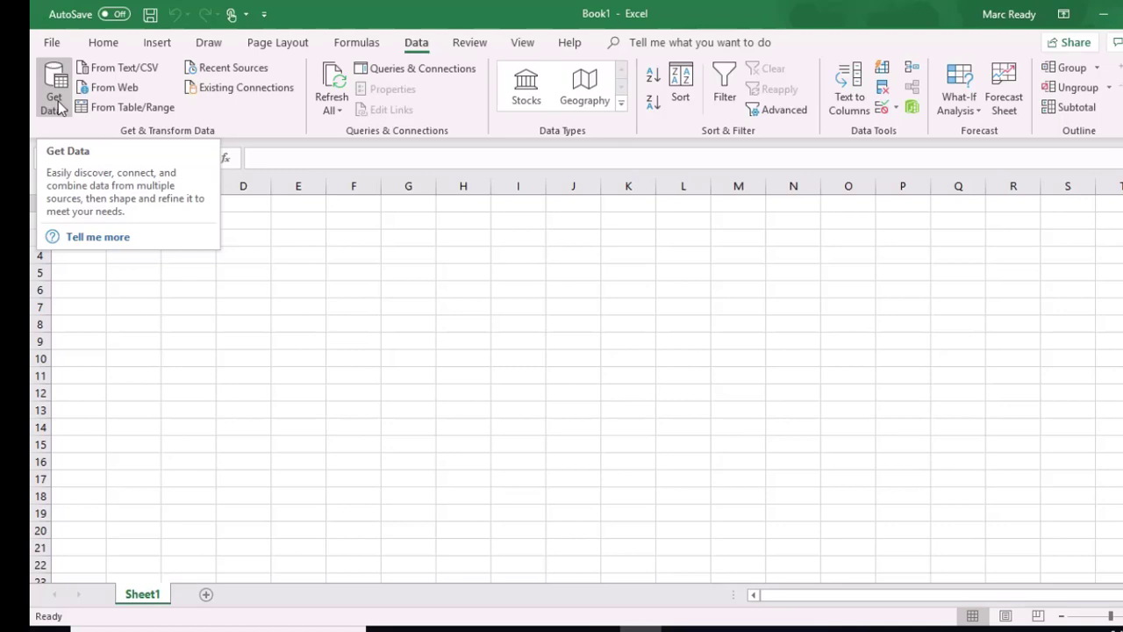
click(252, 87)
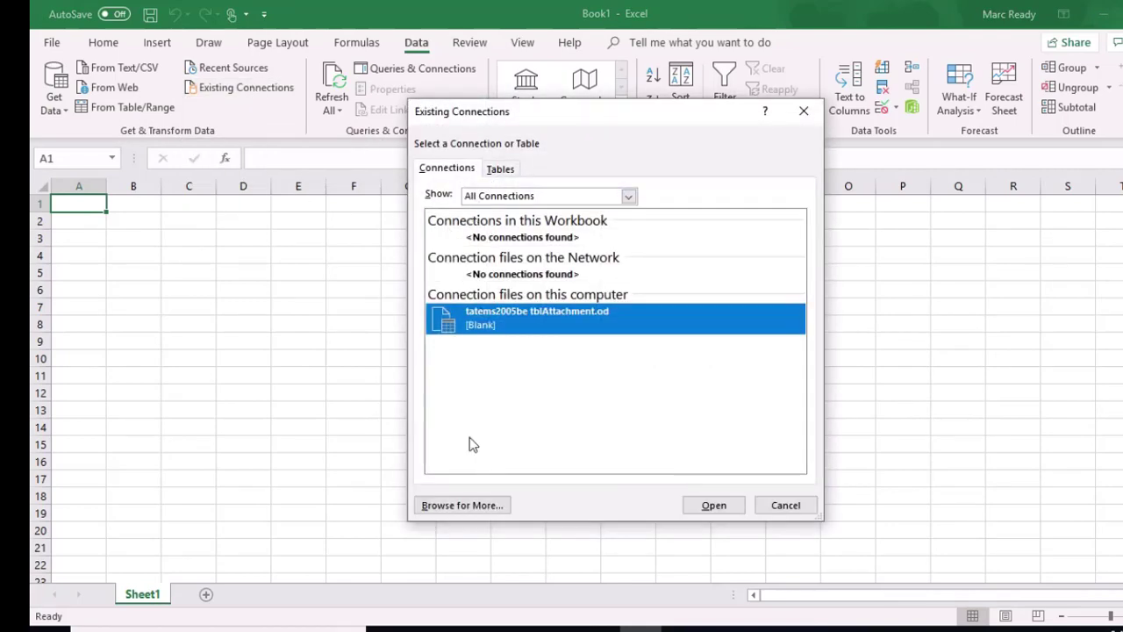
click(468, 505)
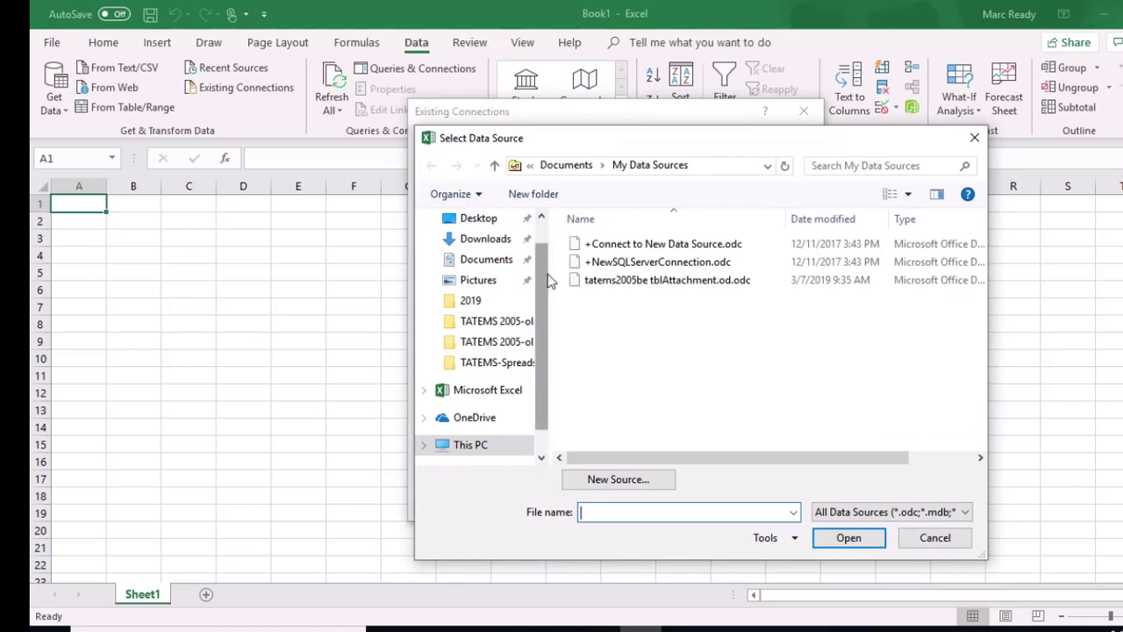
scroll(541, 295, up, 2)
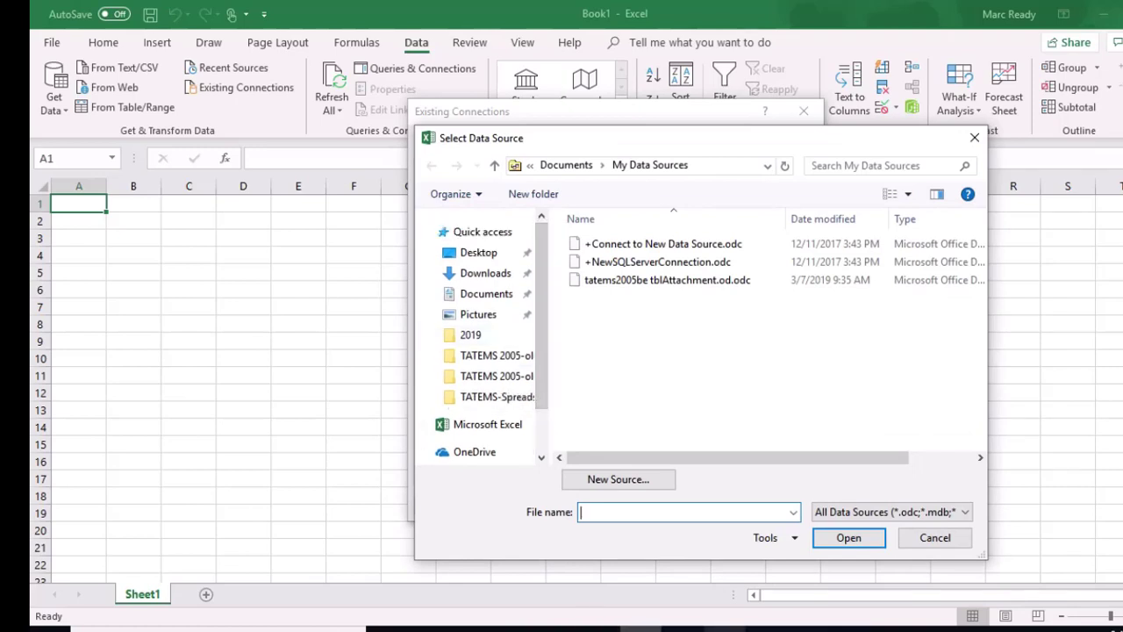
mouse_move(724, 628)
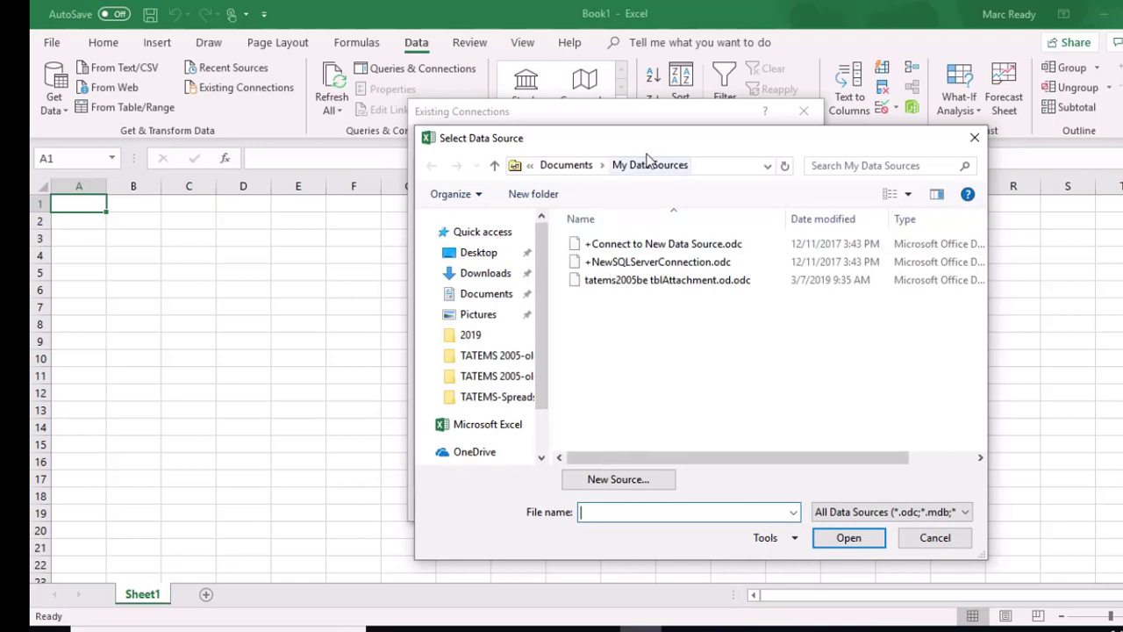
drag(652, 143, 587, 131)
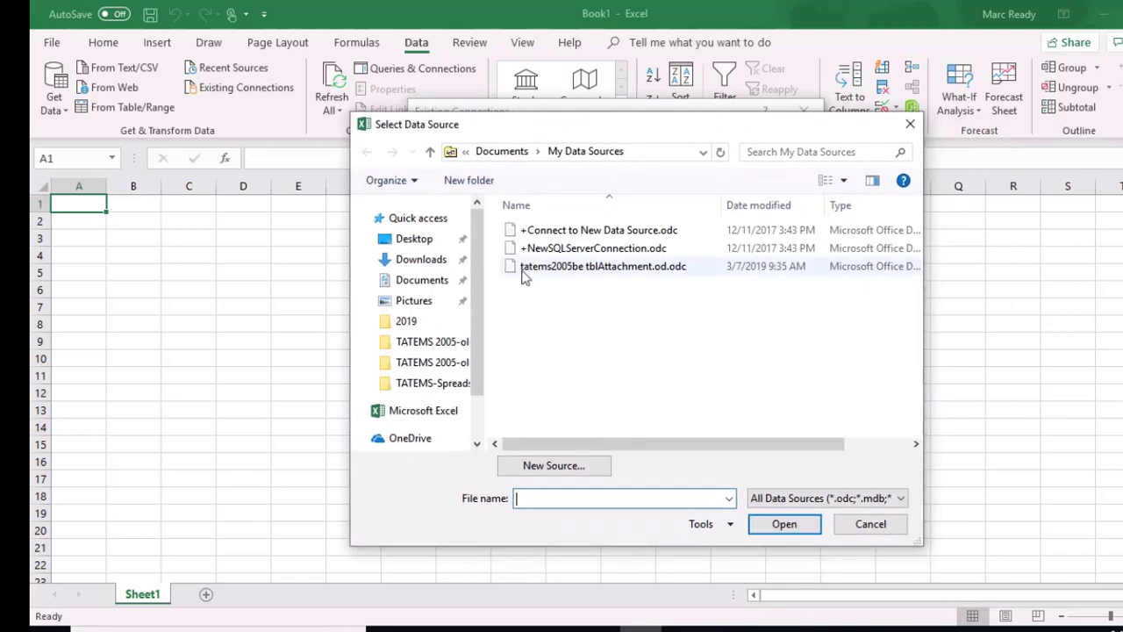
- Open tatems2005be.mdb from C:\Program Files (x86)\TATEMS 2005 as the data source
scroll(473, 305, down, 3)
scroll(472, 301, up, 1)
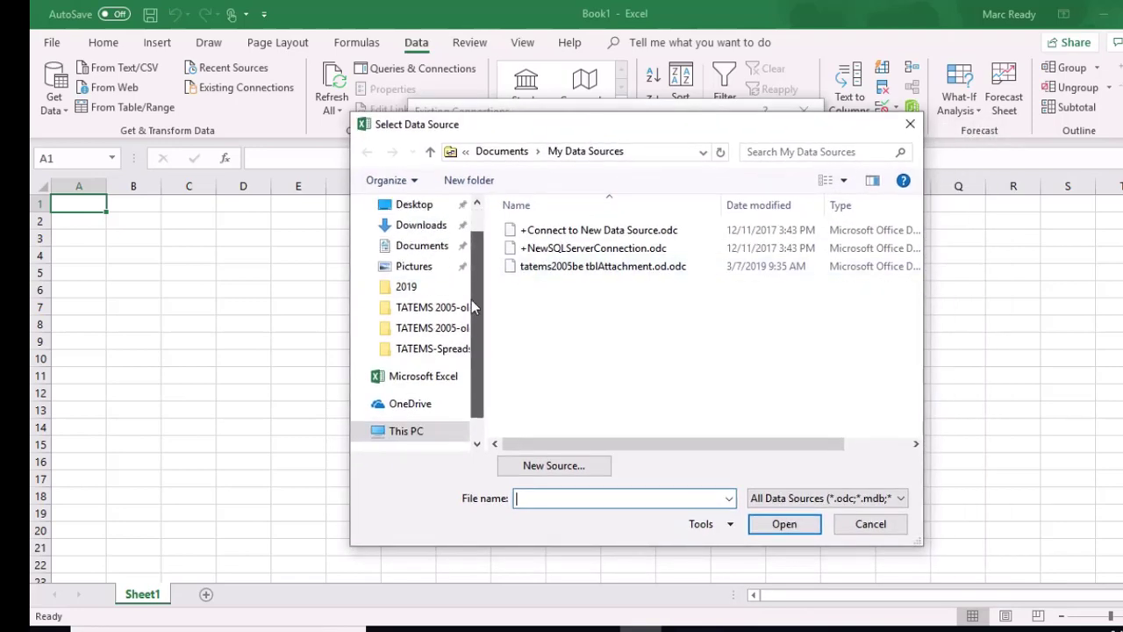
scroll(473, 311, down, 1)
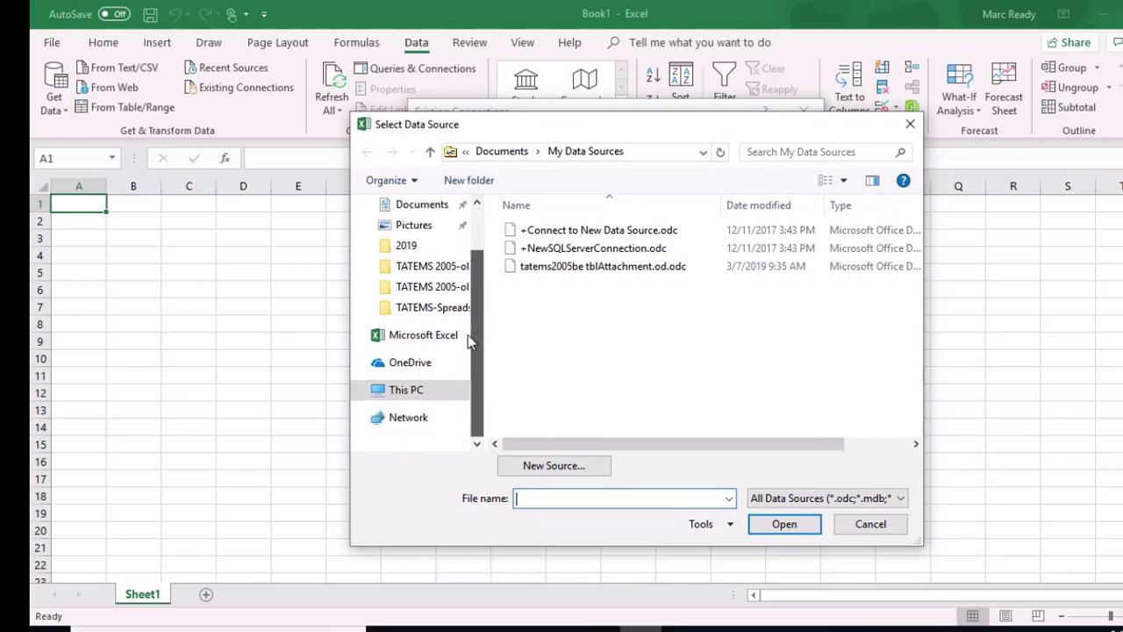
click(428, 389)
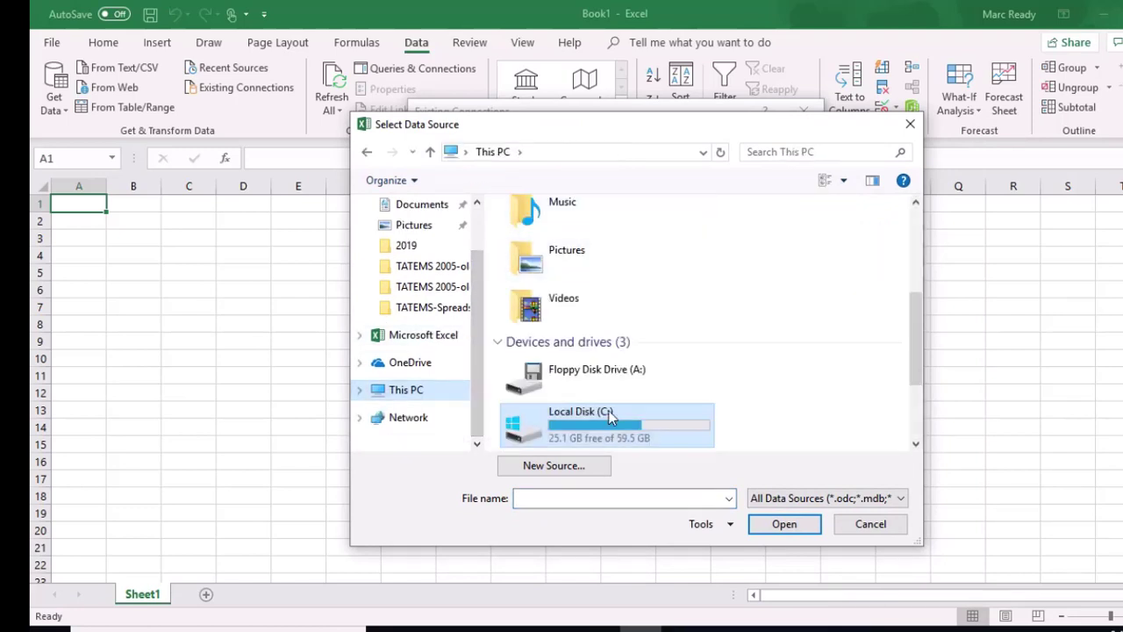
double_click(617, 428)
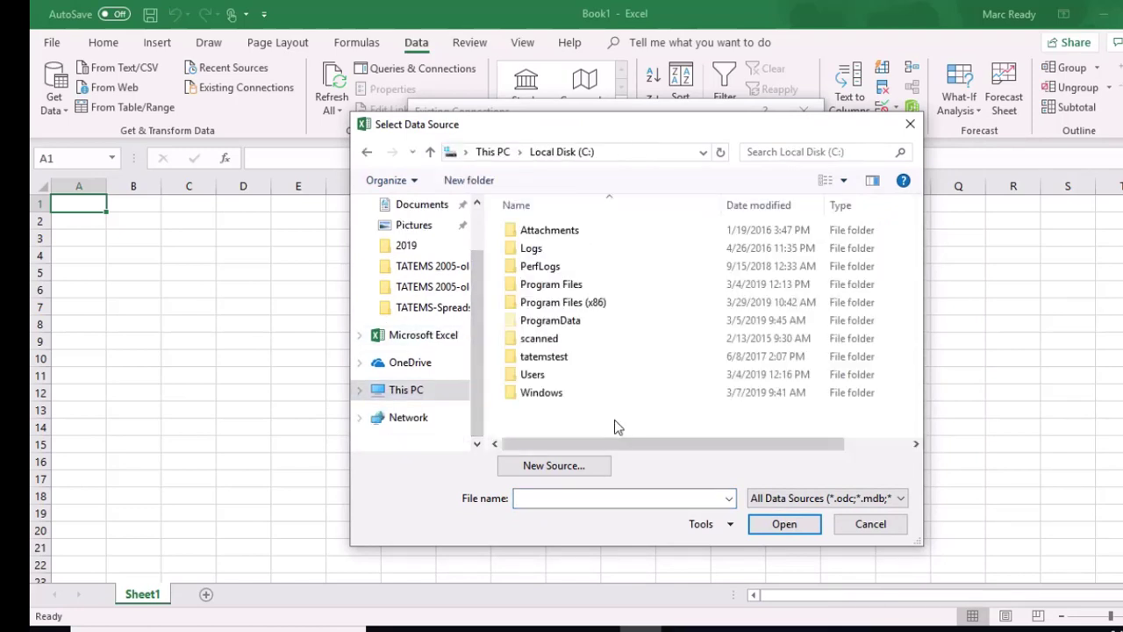
double_click(574, 303)
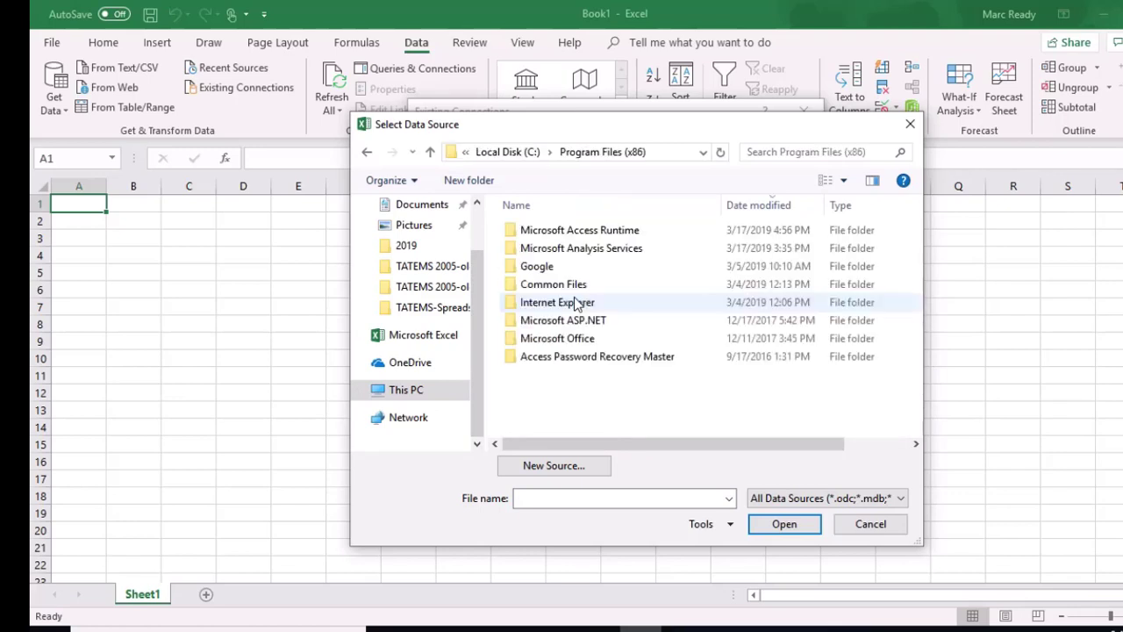
double_click(562, 248)
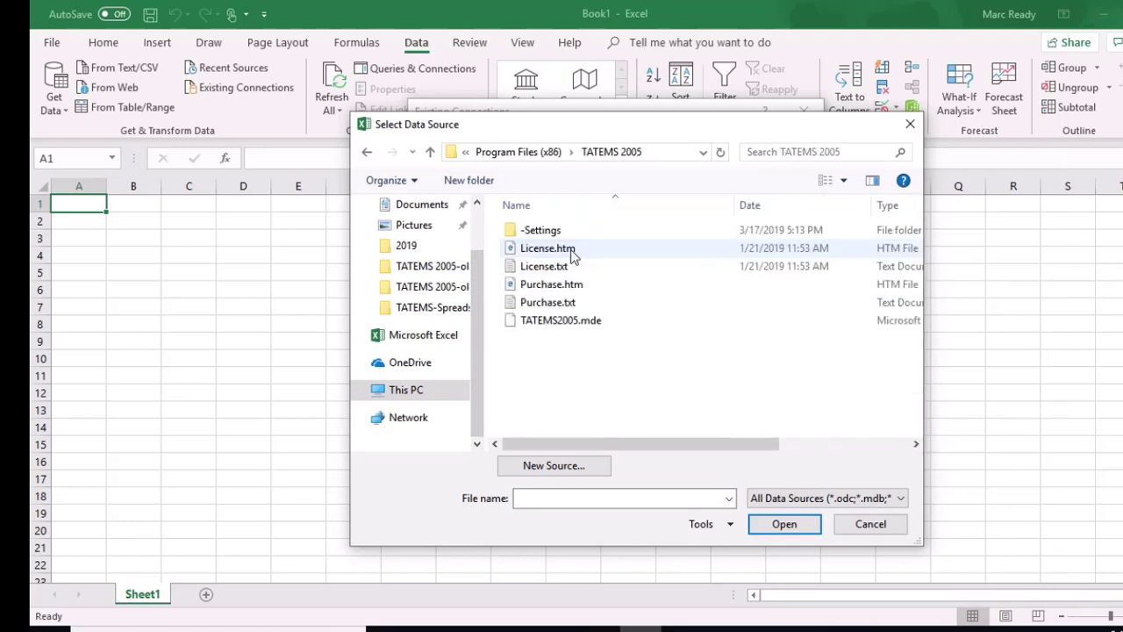
click(563, 325)
click(561, 338)
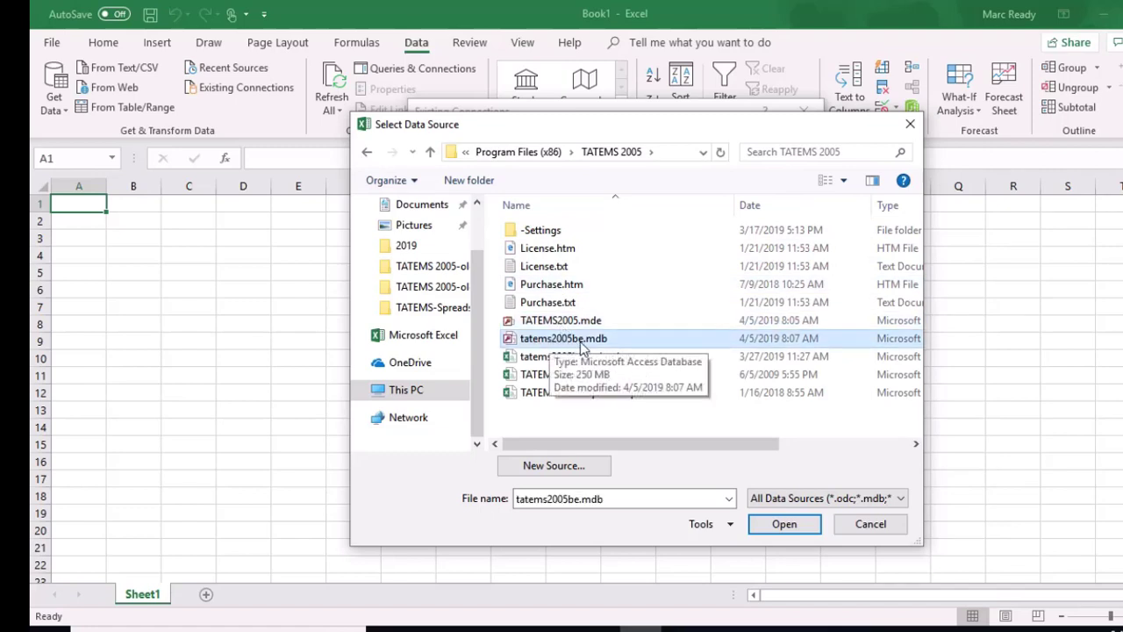
click(783, 525)
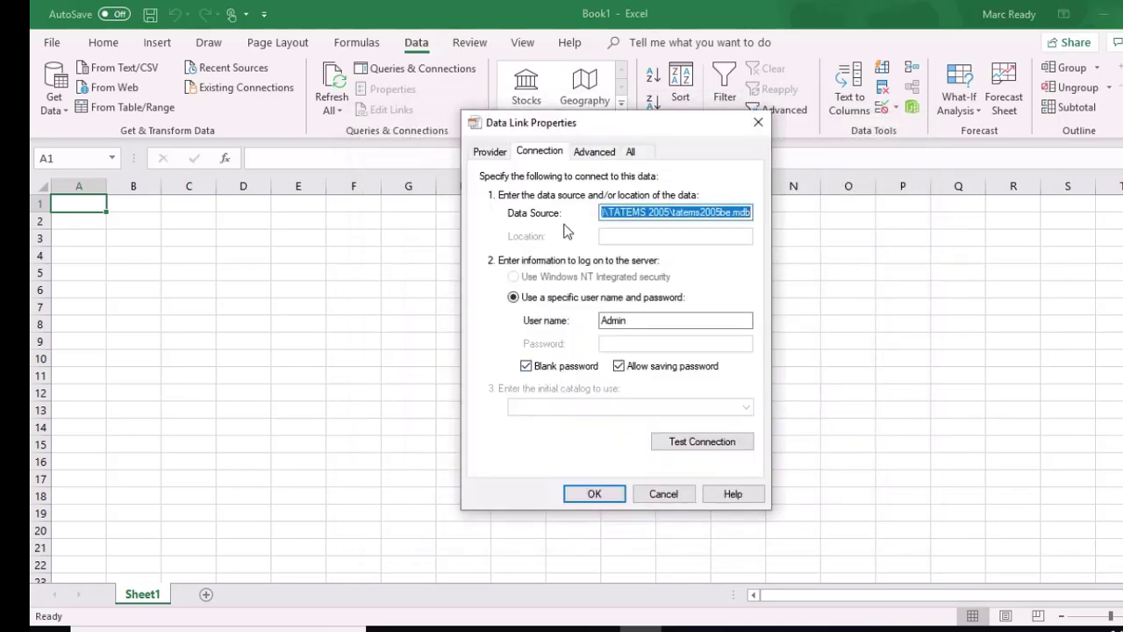
- Test the data link connection, set its access permissions to Share Deny None, and test it again
click(688, 443)
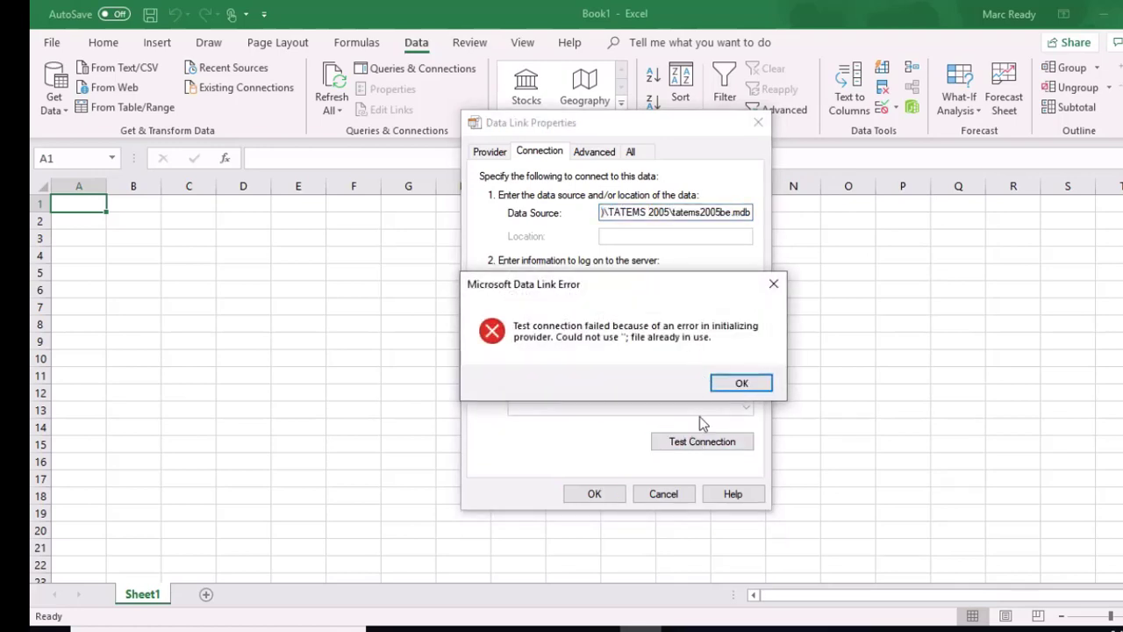
click(743, 383)
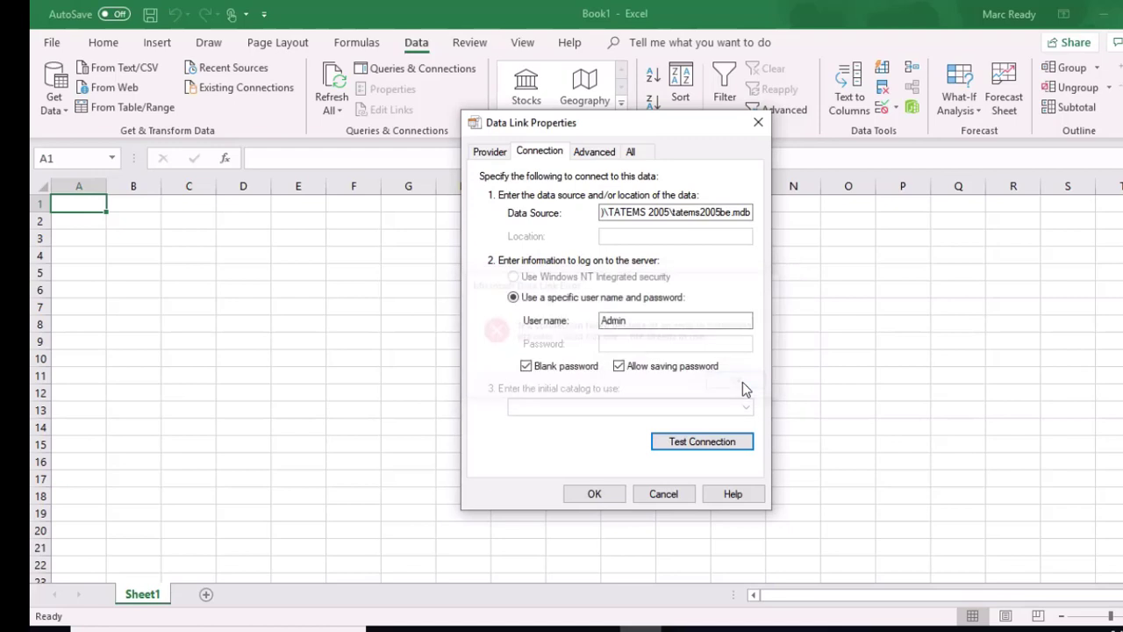
click(597, 153)
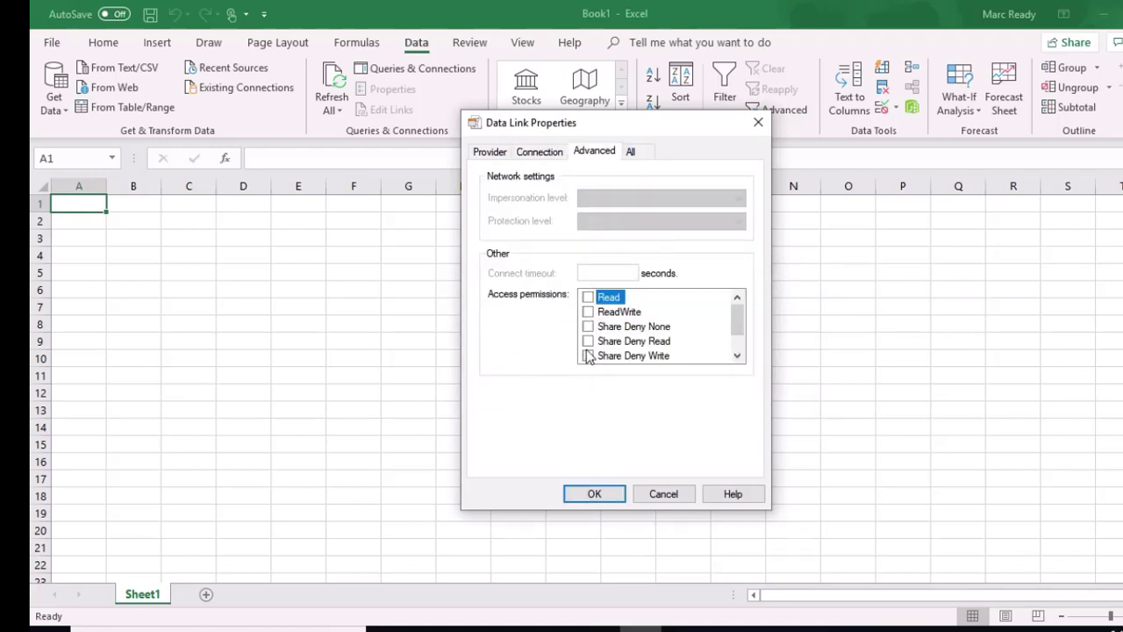
click(537, 153)
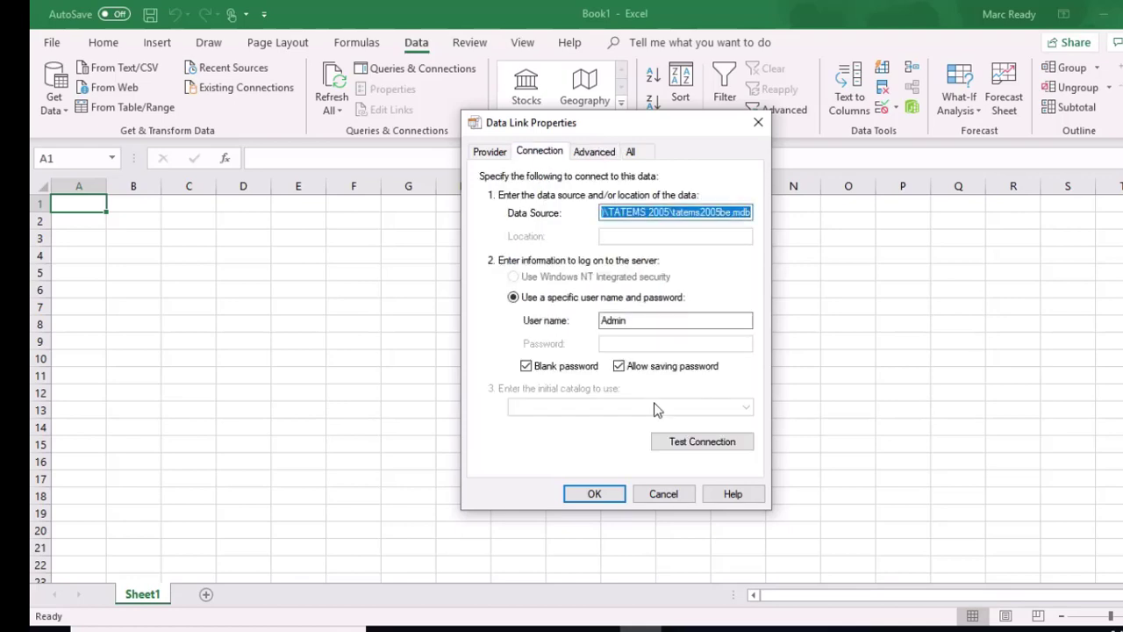
click(683, 442)
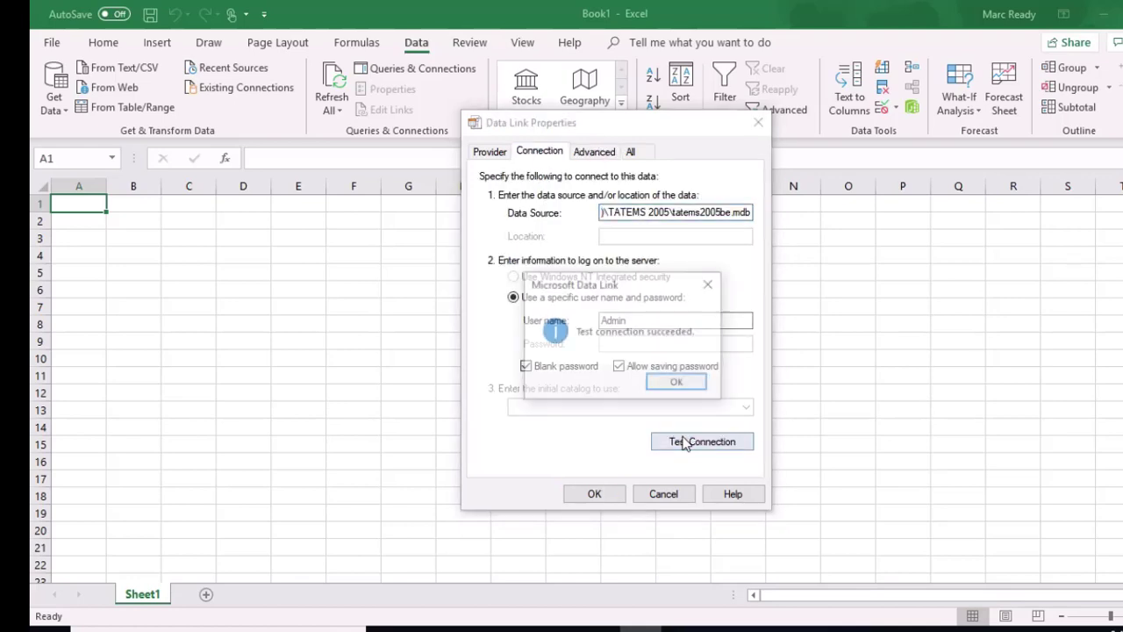
click(676, 382)
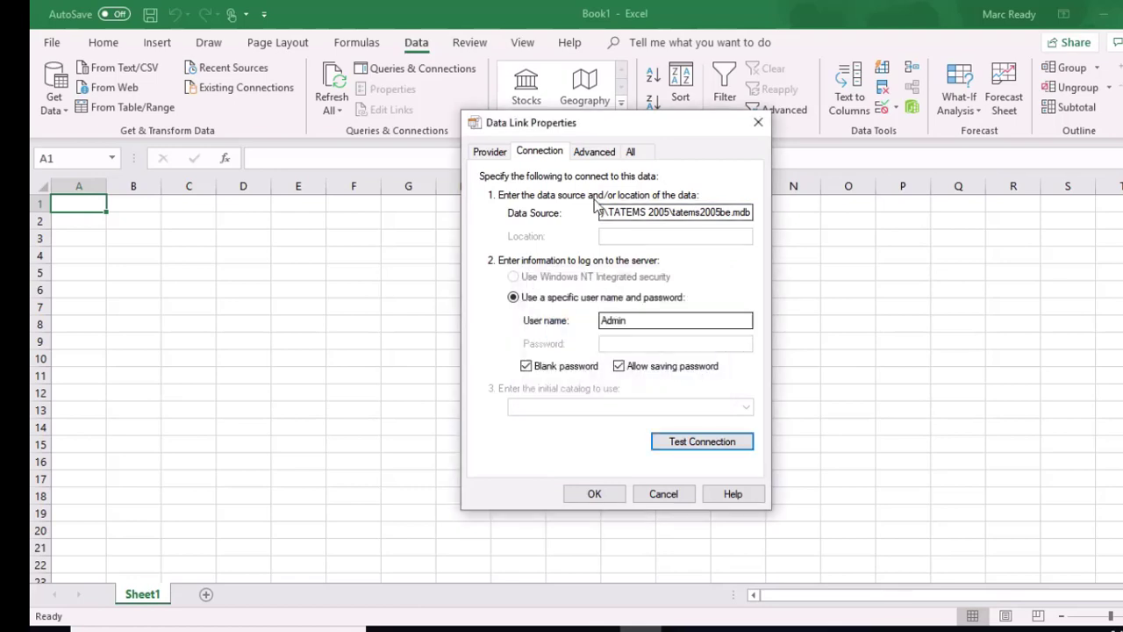
- Accept the data link, choose the TATEMSPartsImportTemplate table for import, and open the definition of the tatems2005be connection
click(594, 494)
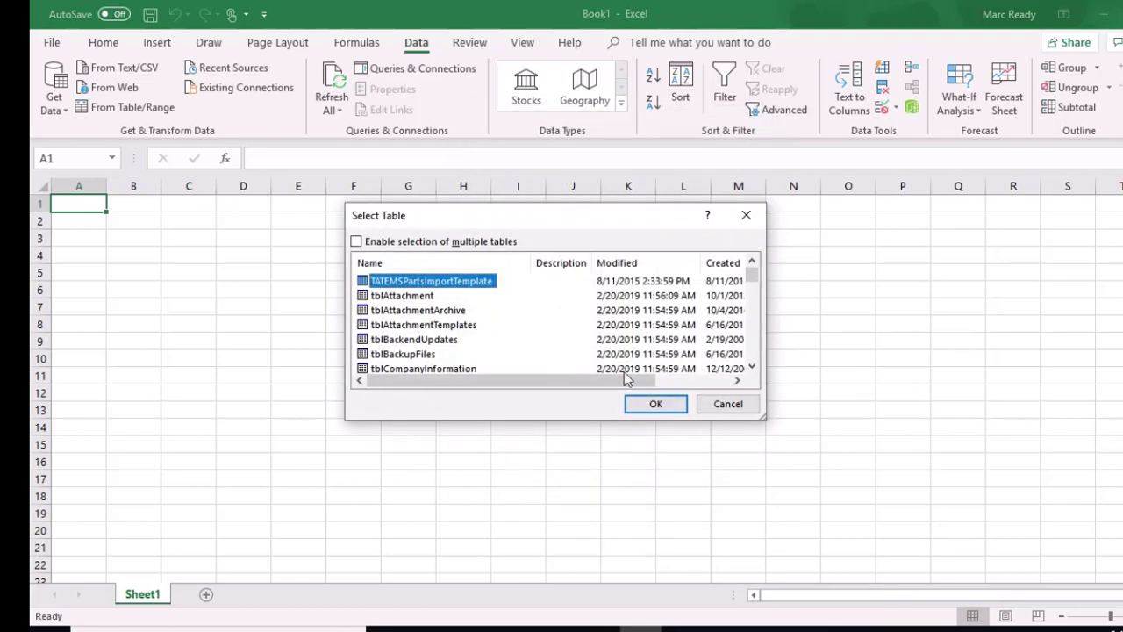
click(656, 405)
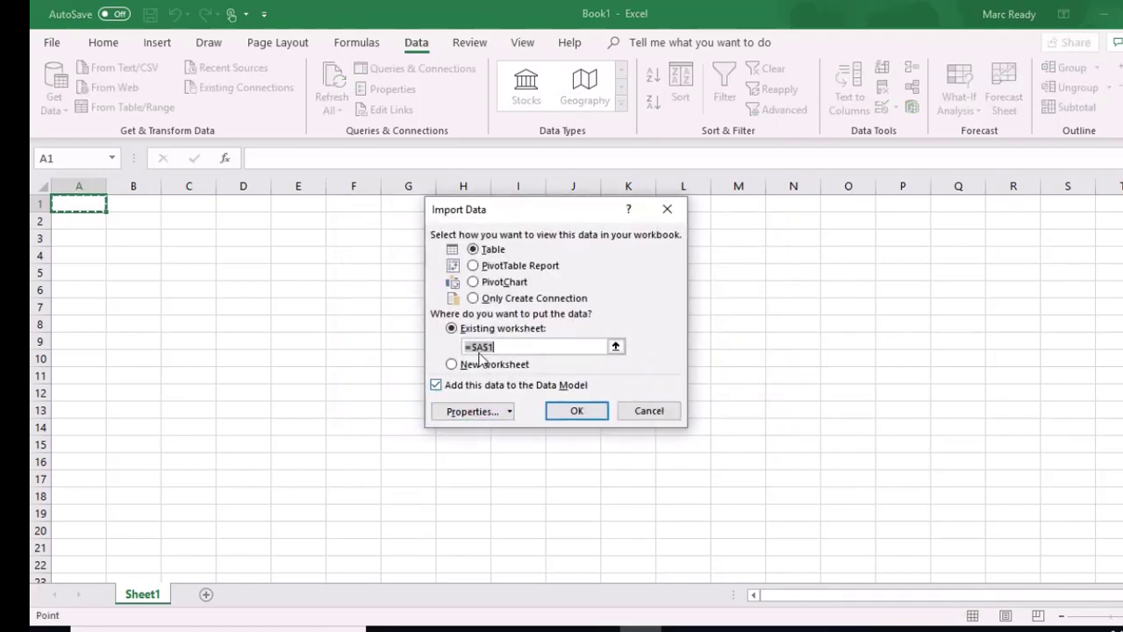
click(472, 412)
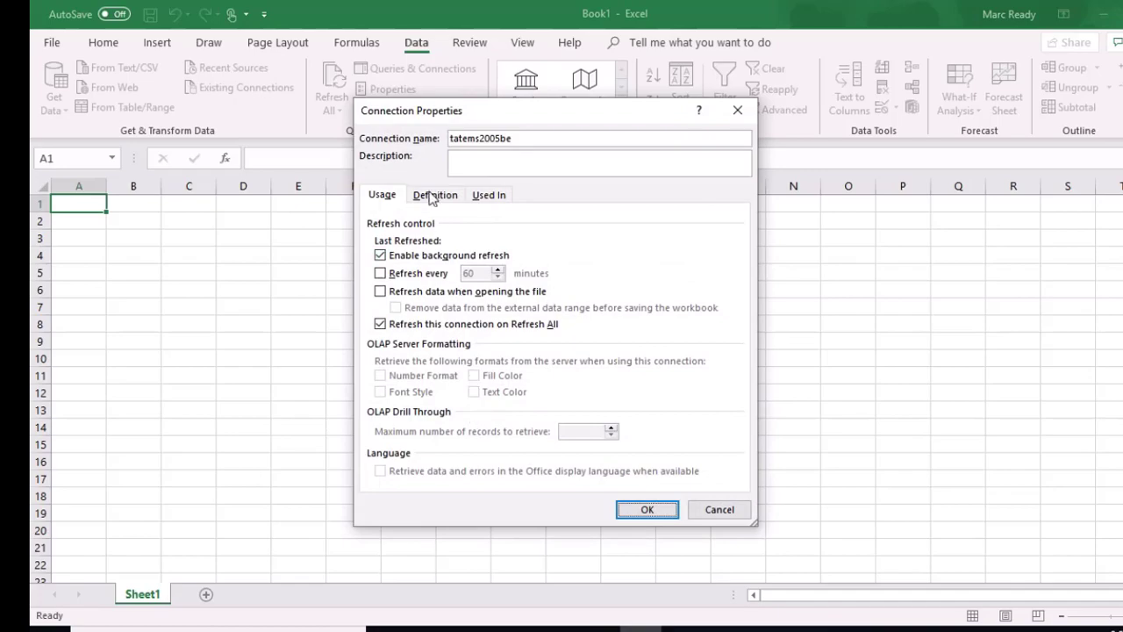
click(432, 196)
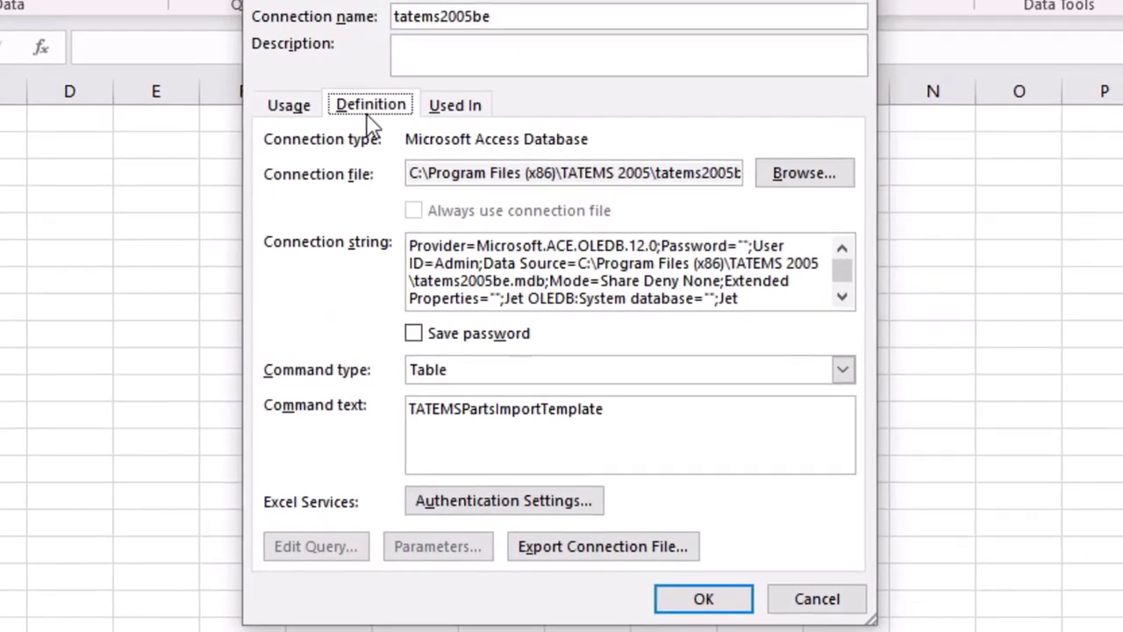
- Try to import with the command text replaced by the copied SQL query, leaving the command type as Table
click(639, 413)
drag(655, 419, 374, 408)
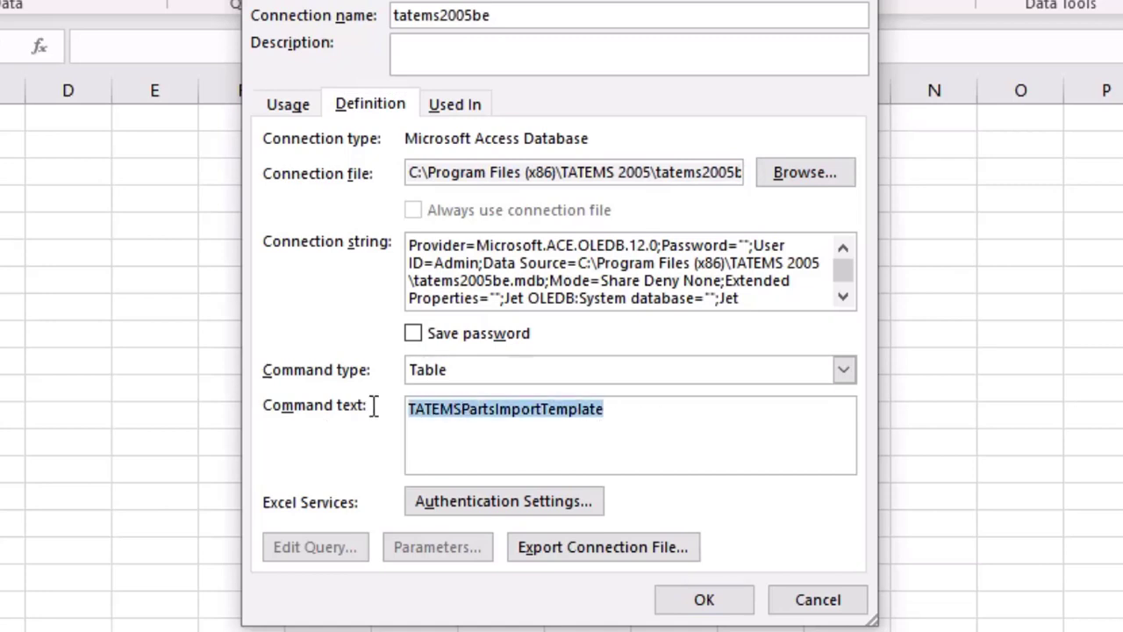
key(Delete)
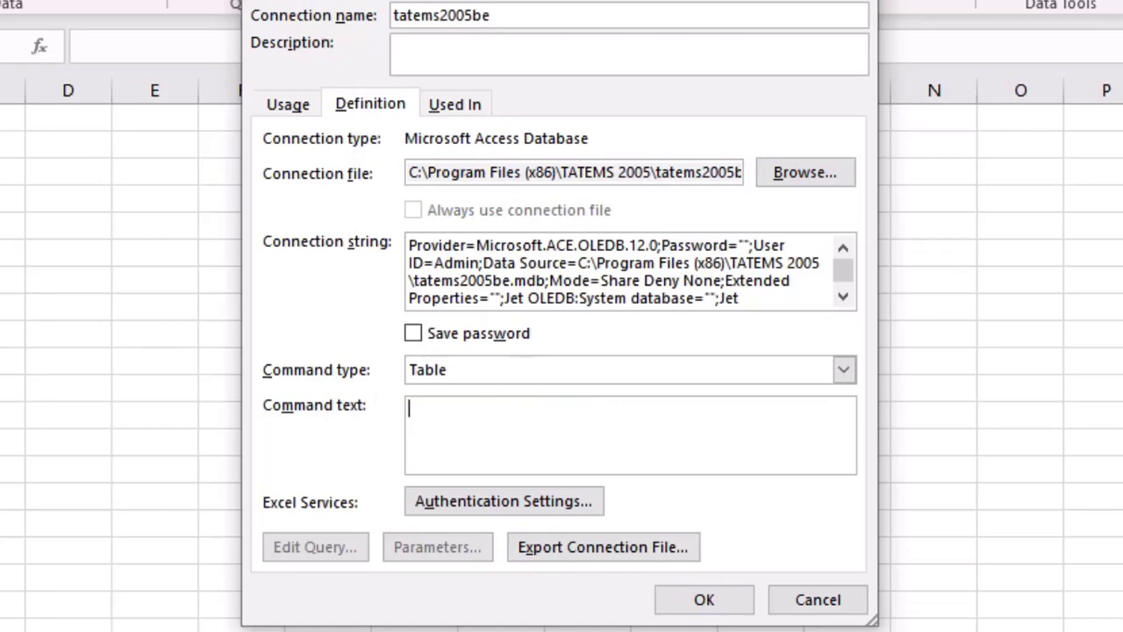
right_click(490, 427)
click(438, 508)
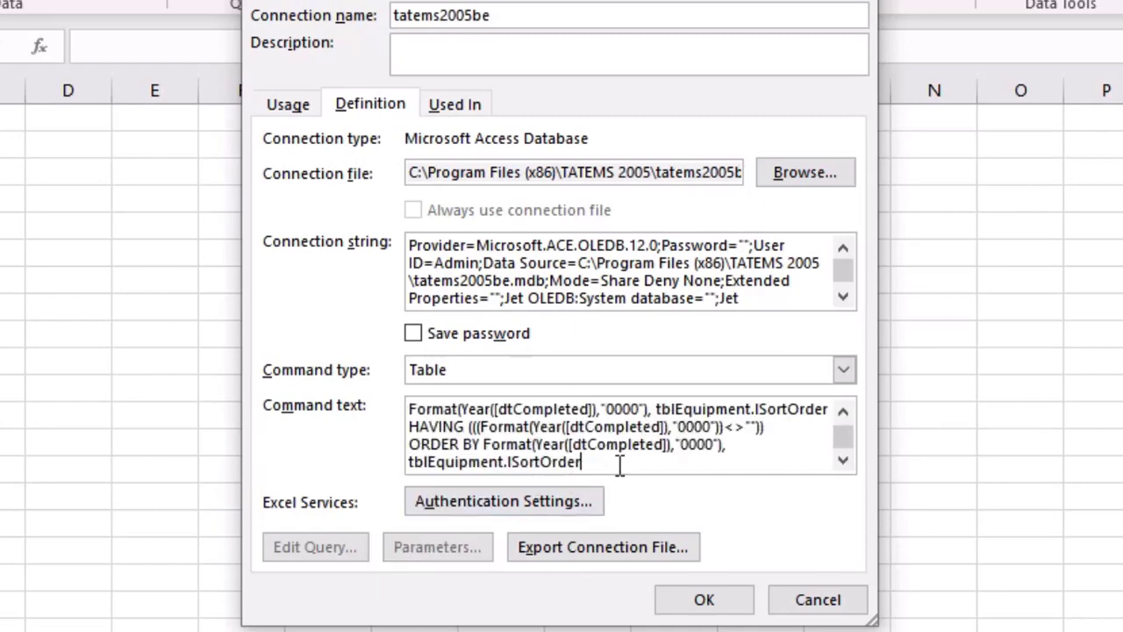
click(712, 596)
click(595, 440)
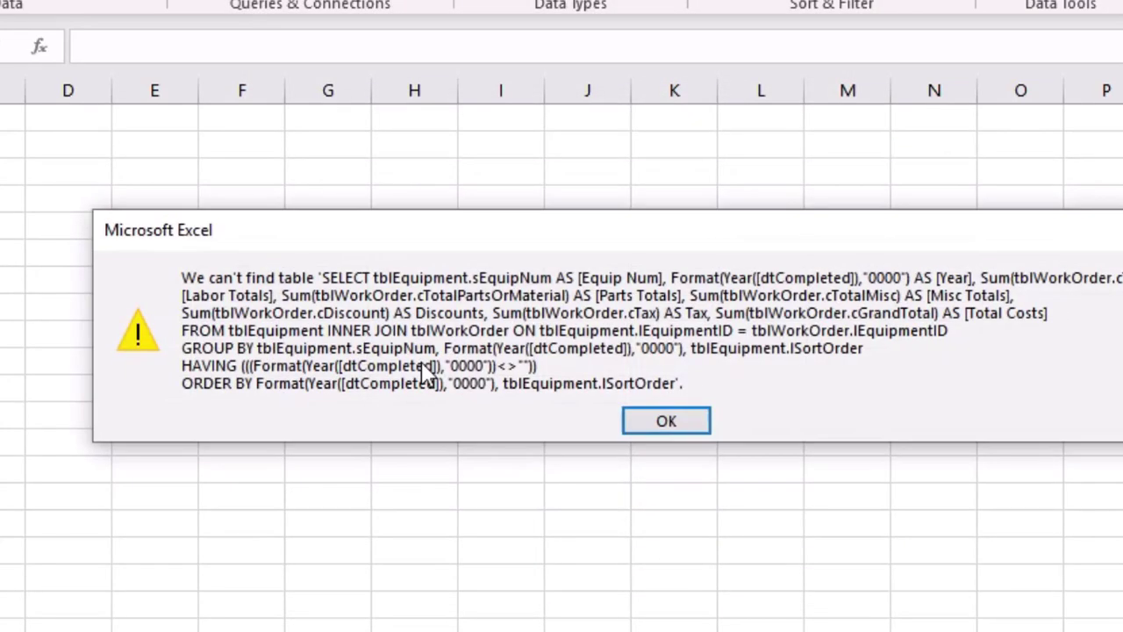
key(Return)
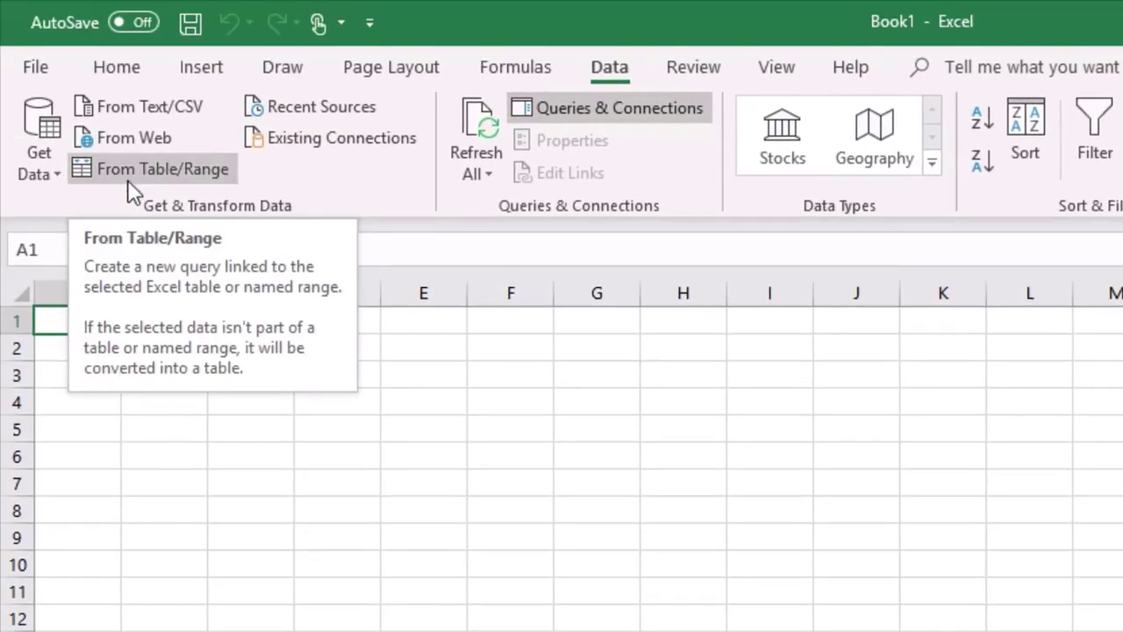
- Restart the import from the existing connections, opening tatems2005be.mdb in C:\Program Files (x86)\TATEMS 2005 as the data source
click(326, 141)
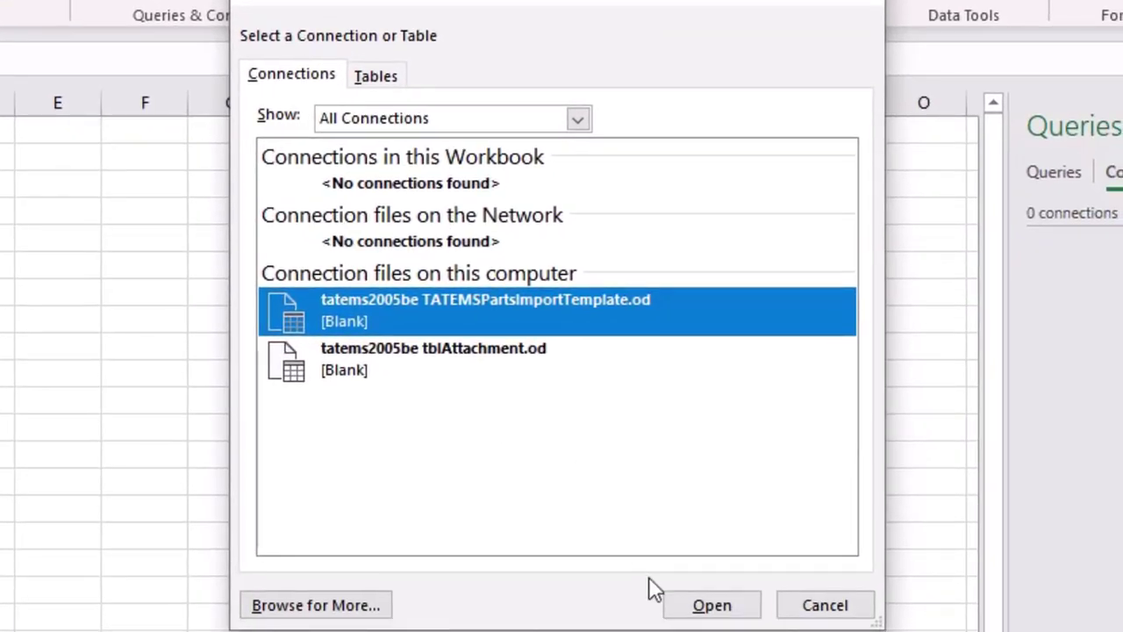
click(344, 614)
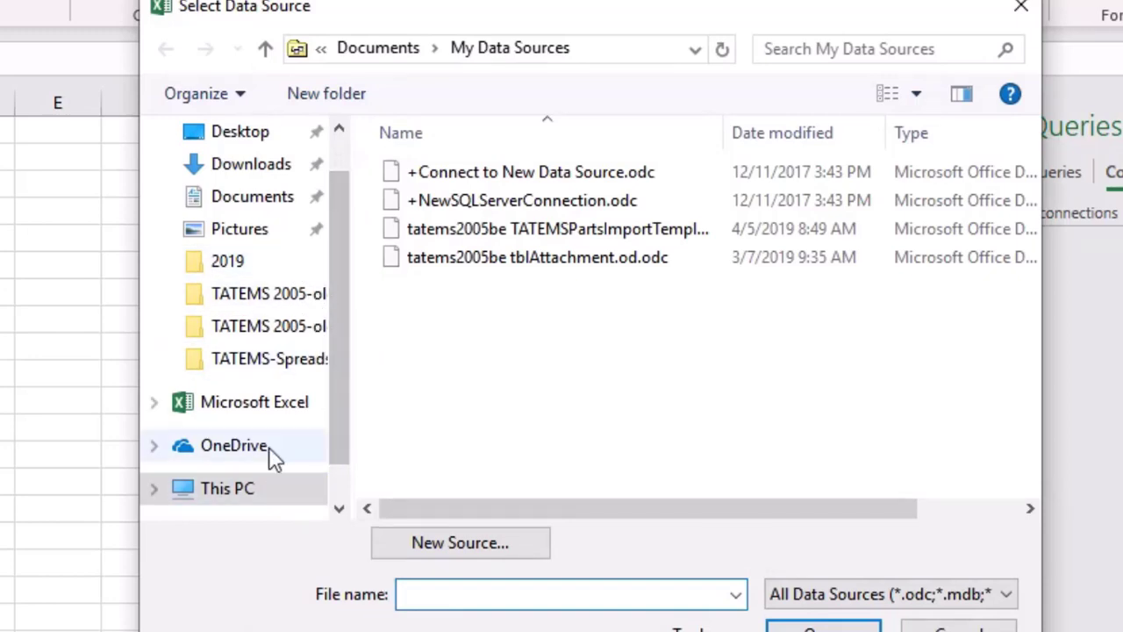
click(253, 499)
double_click(502, 470)
double_click(488, 285)
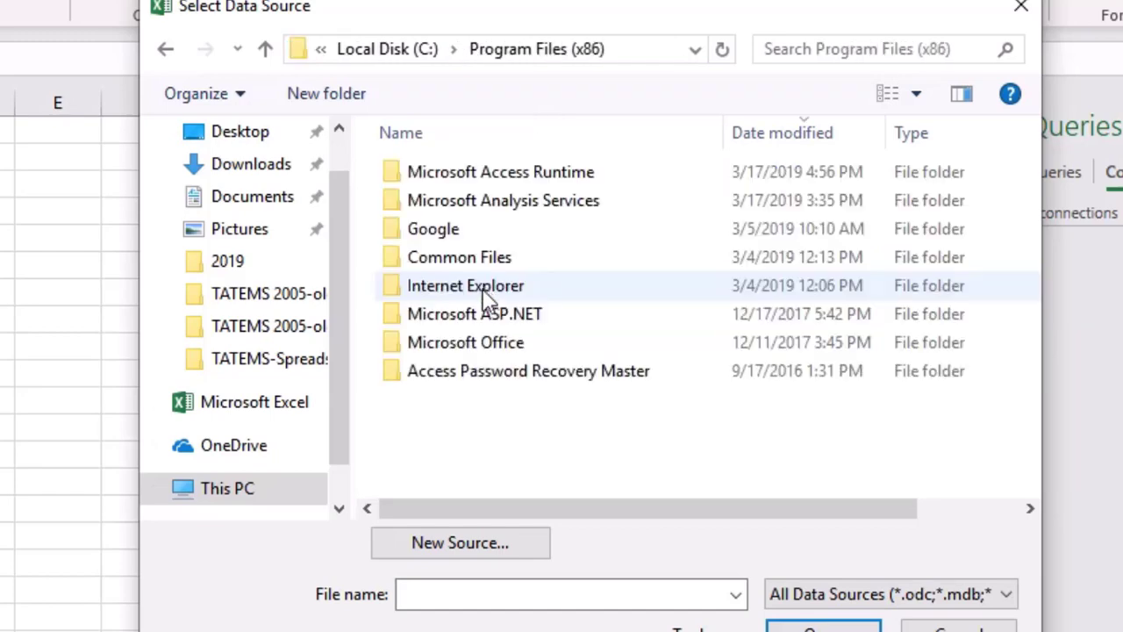
click(480, 203)
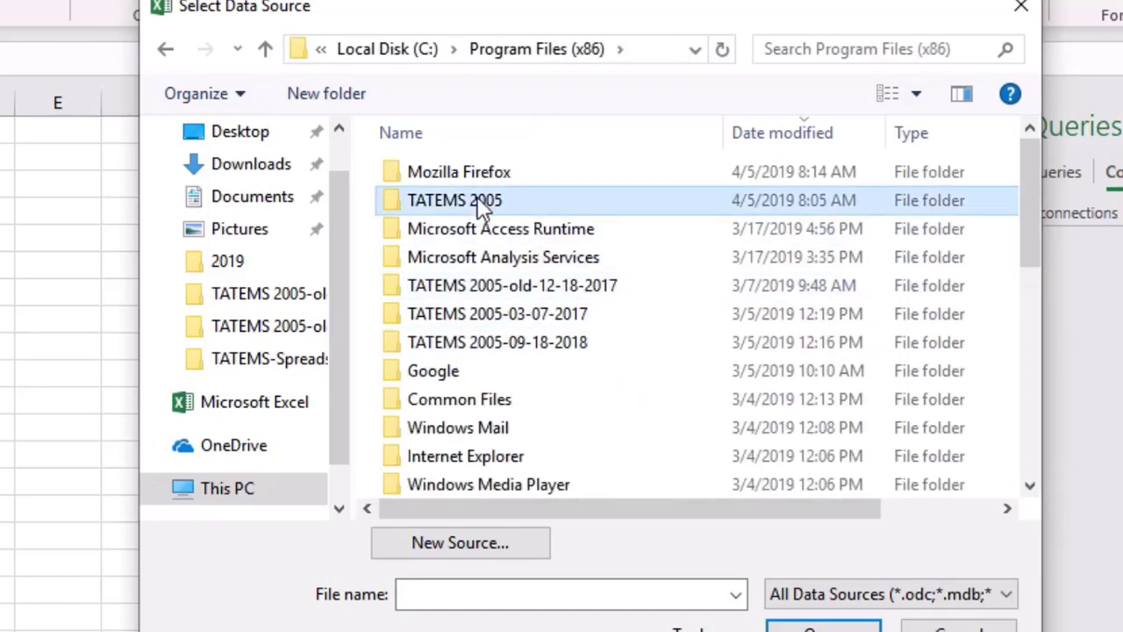
double_click(481, 204)
click(516, 343)
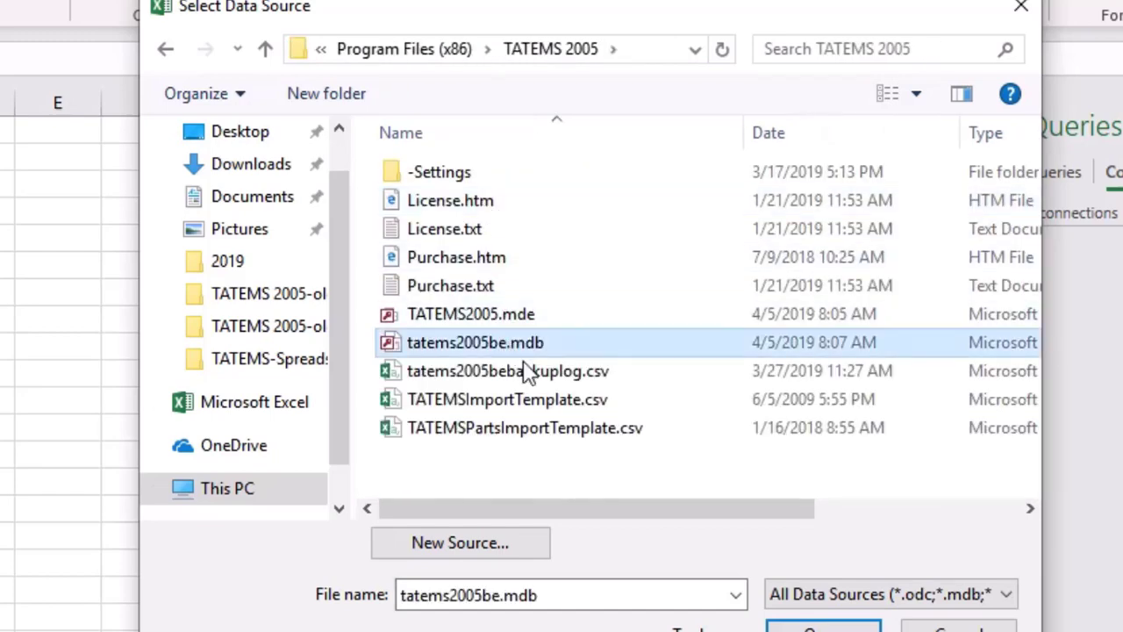
click(823, 628)
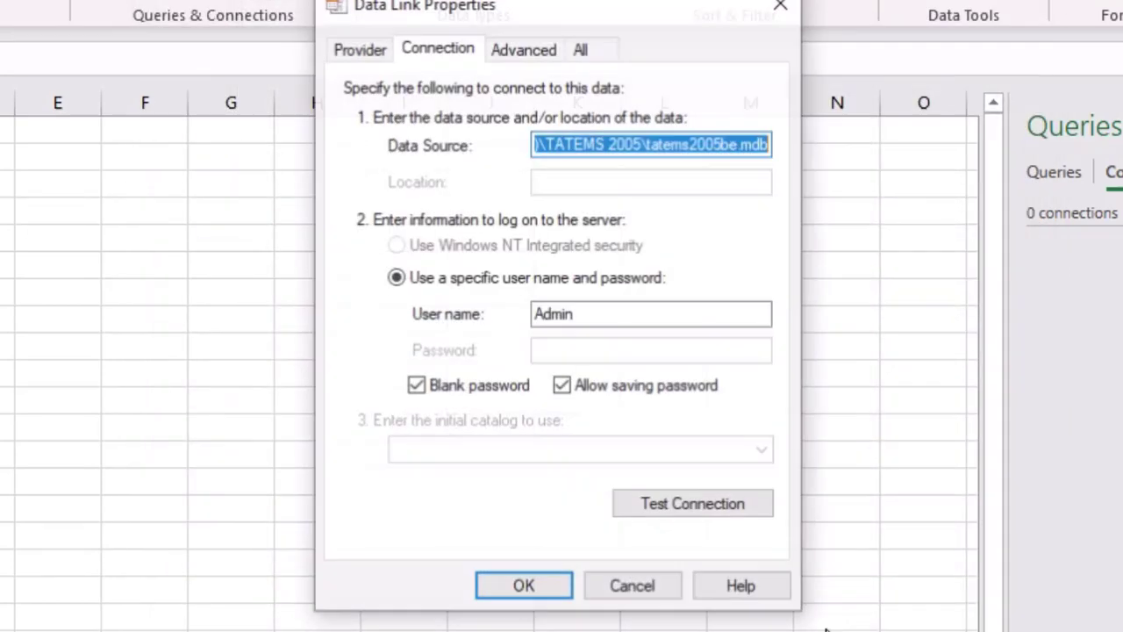
- Allow saving the password, restrict the data link's access permissions to Share Deny None, then test and accept the connection
click(560, 386)
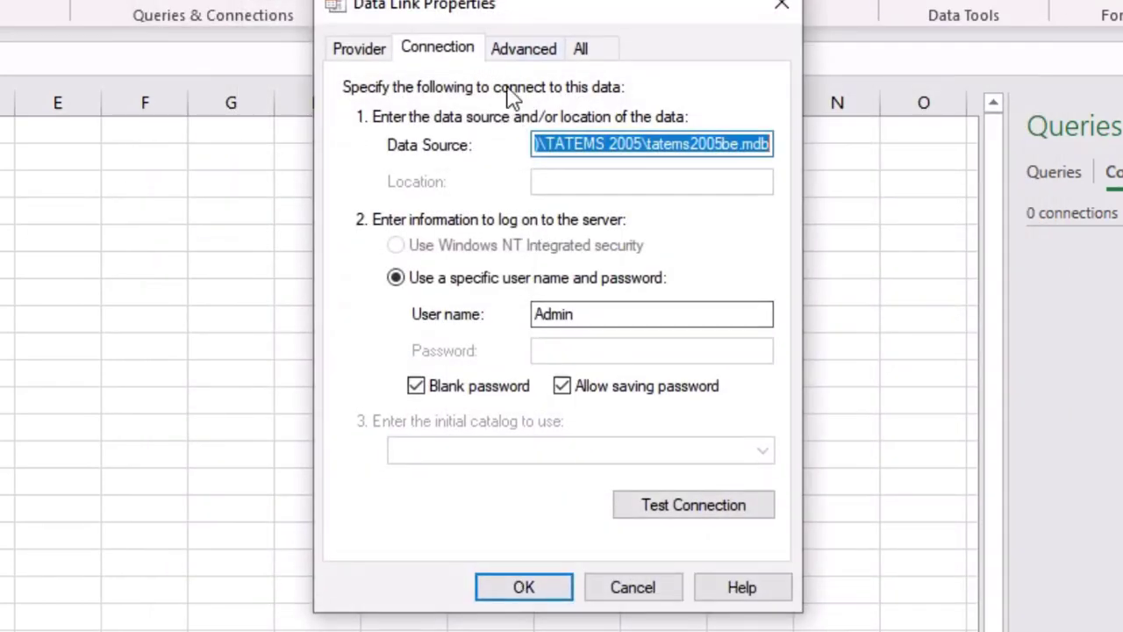
click(517, 49)
click(513, 324)
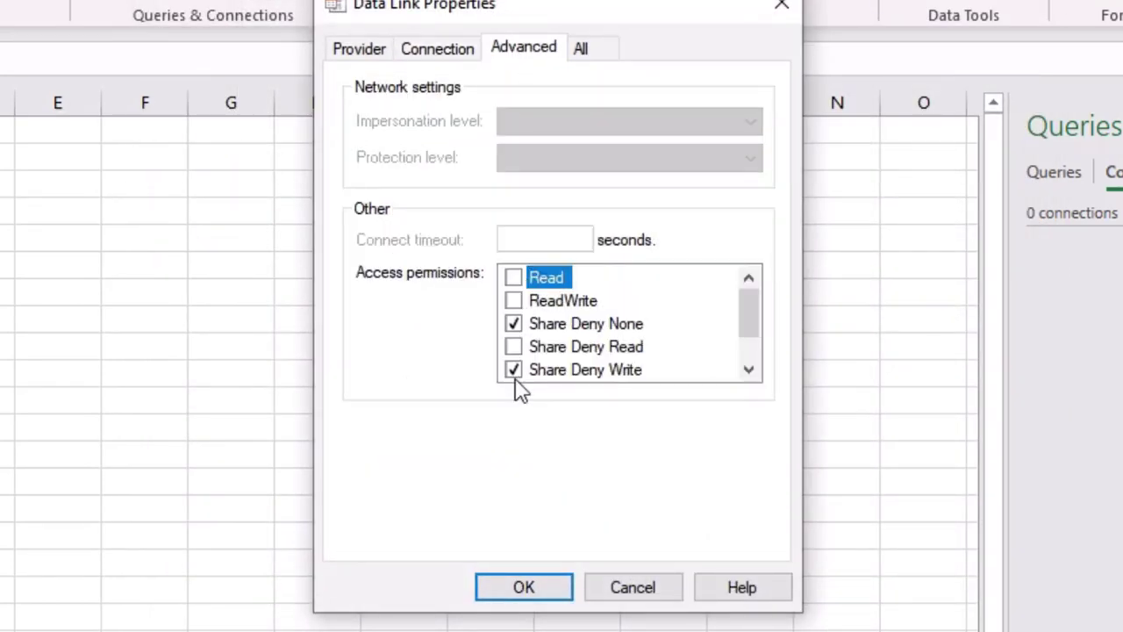
click(439, 51)
click(720, 513)
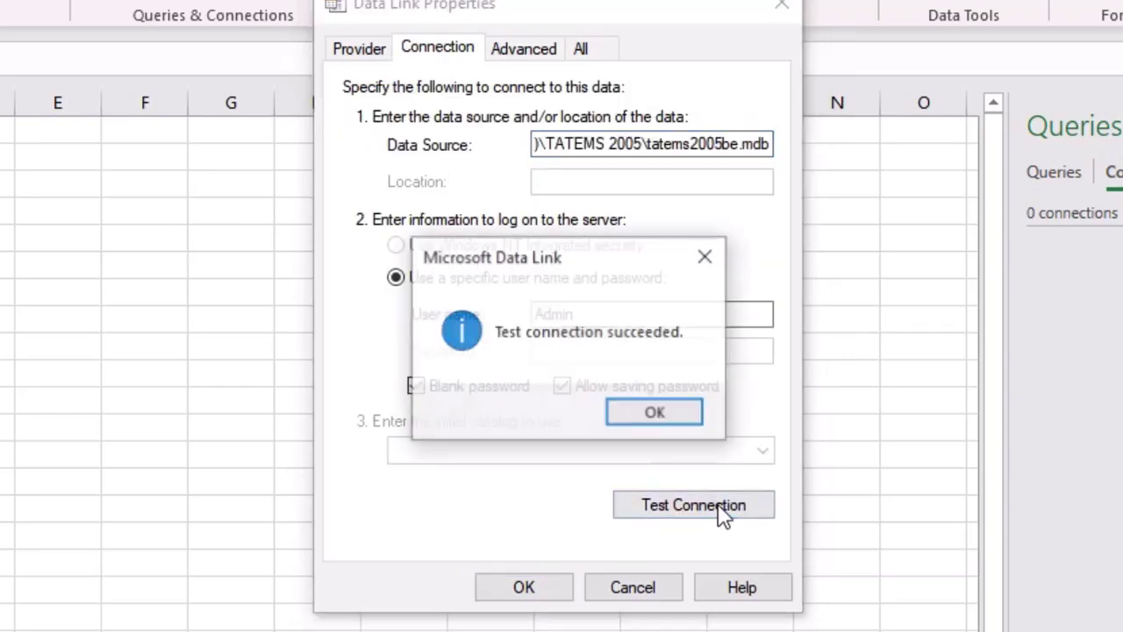
click(620, 411)
click(523, 583)
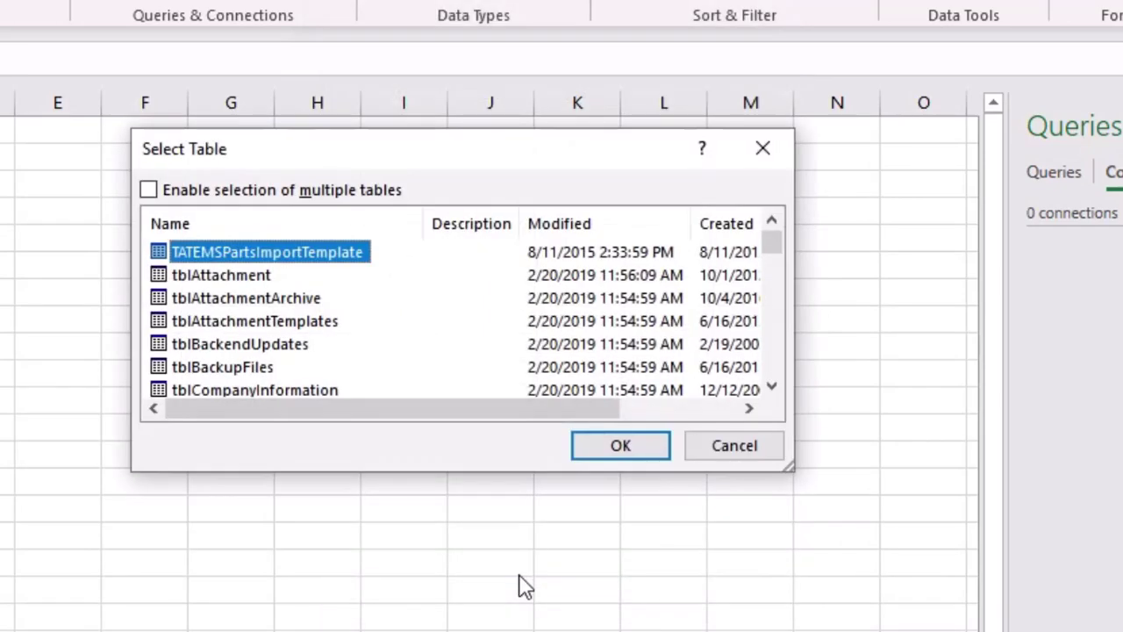
- Choose the TATEMSPartsImportTemplate table for import and open the definition of the tatems2005be connection
click(623, 448)
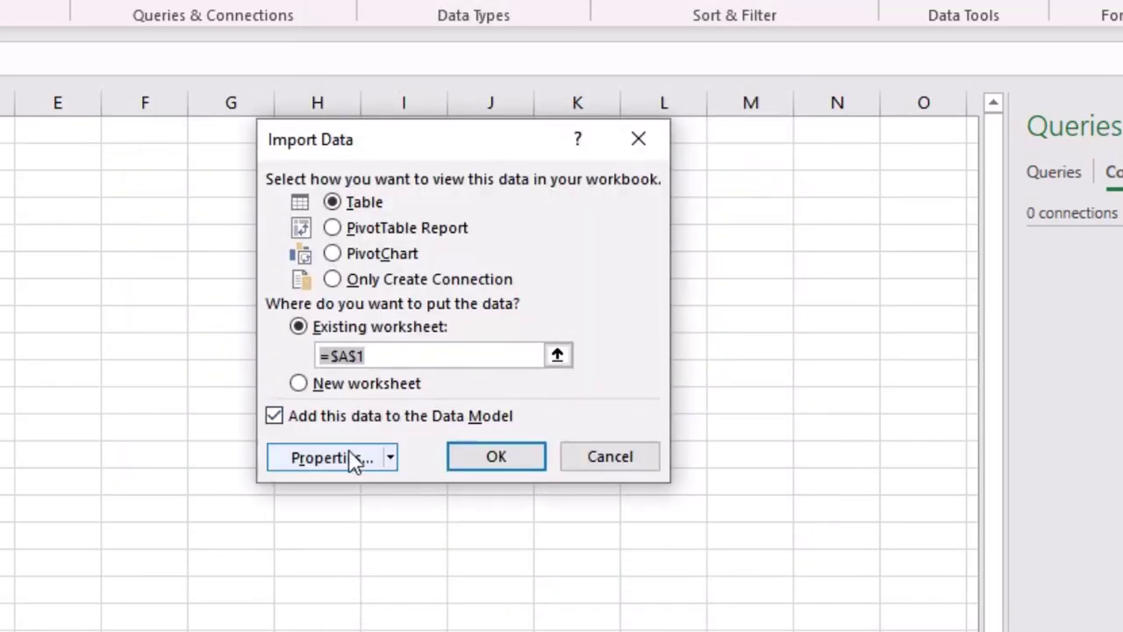
click(350, 458)
click(271, 123)
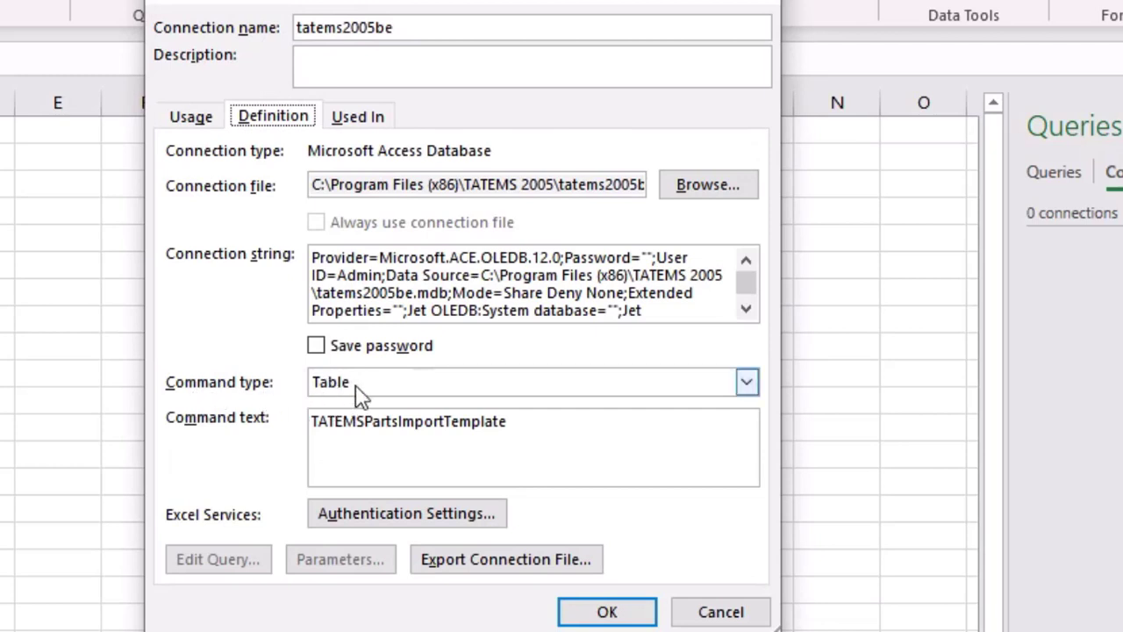
- Set the command type to SQL, replace the command text with the copied query, and import the result as a table at cell A1
click(746, 382)
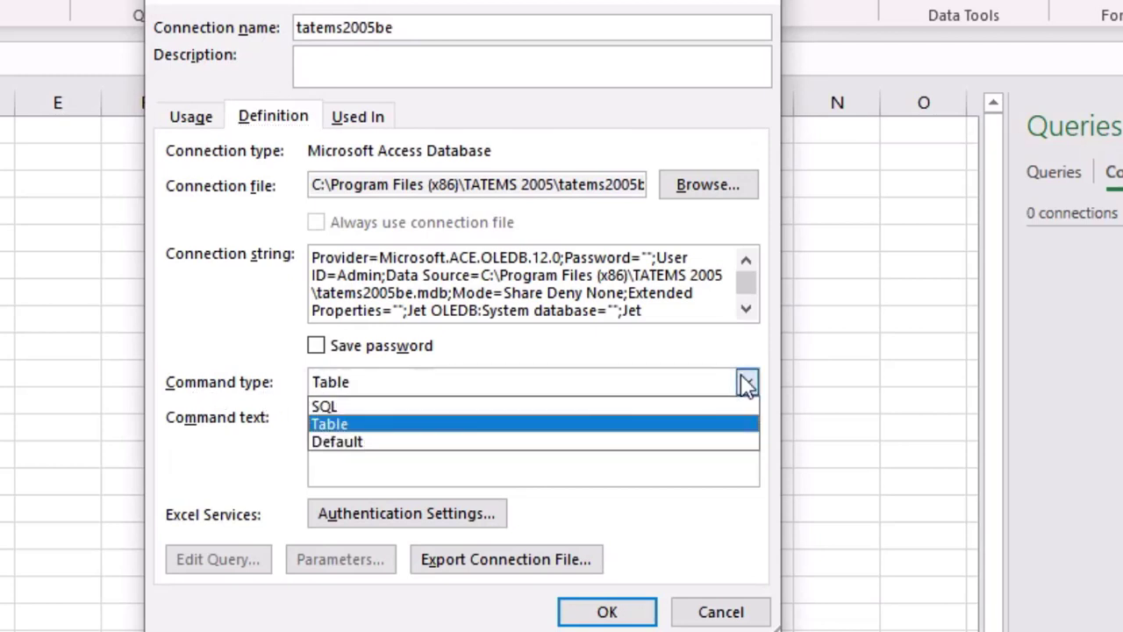
click(324, 406)
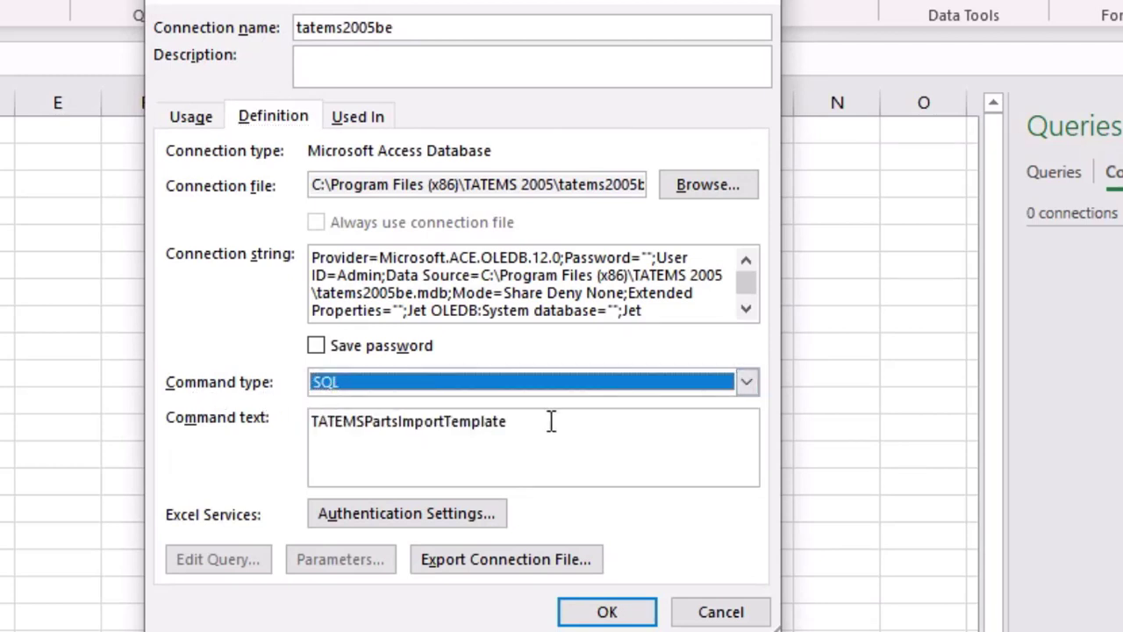
key(Tab)
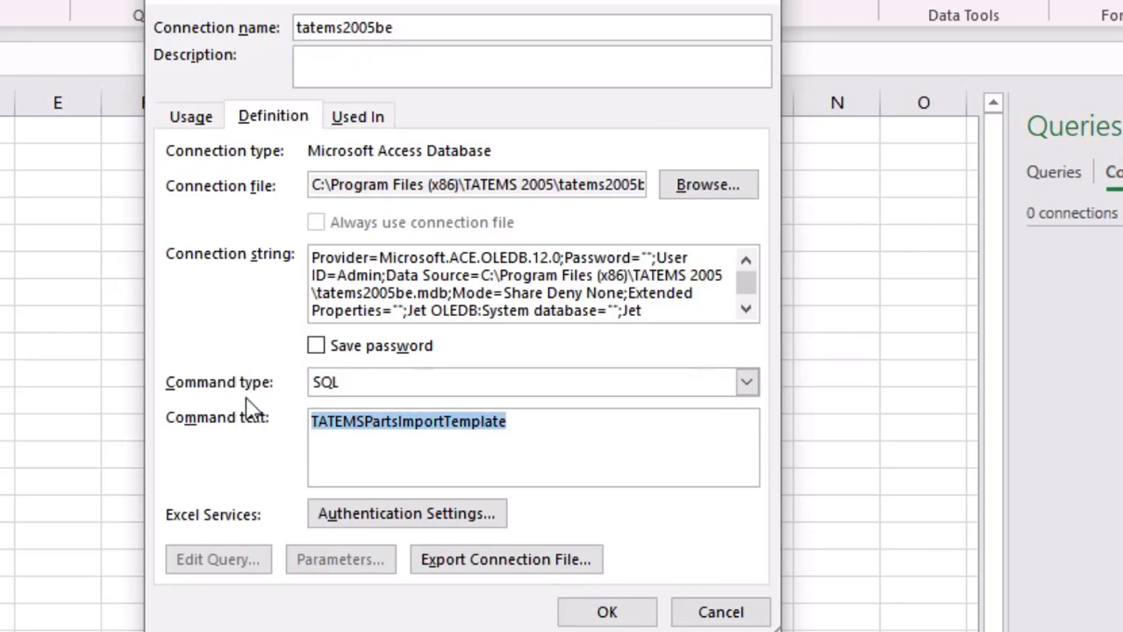
key(Delete)
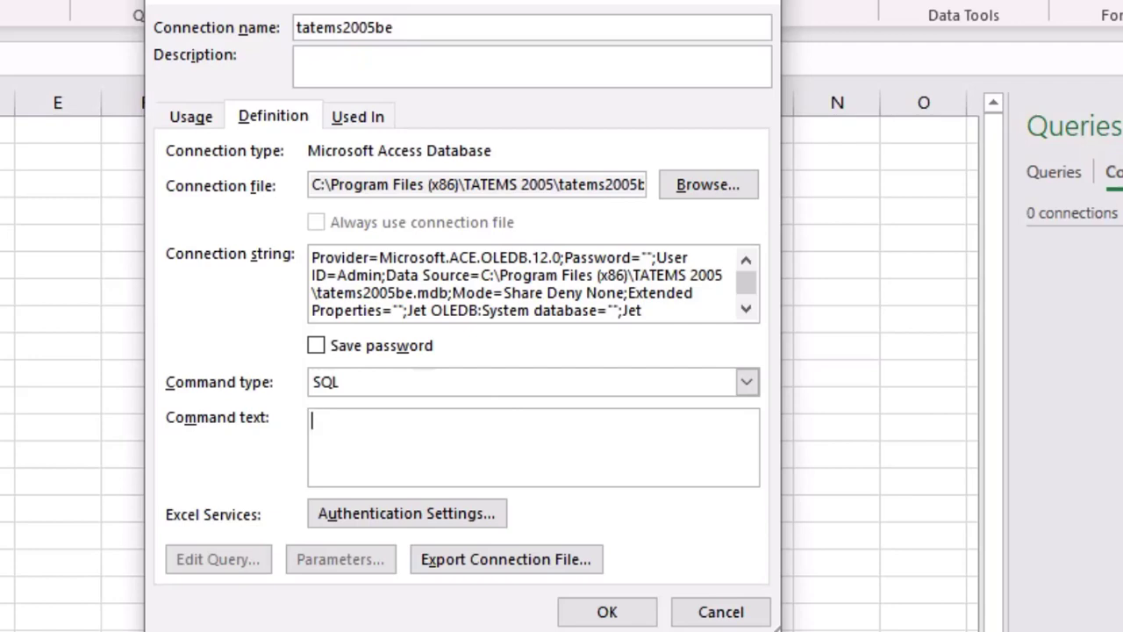
key(ctrl+v)
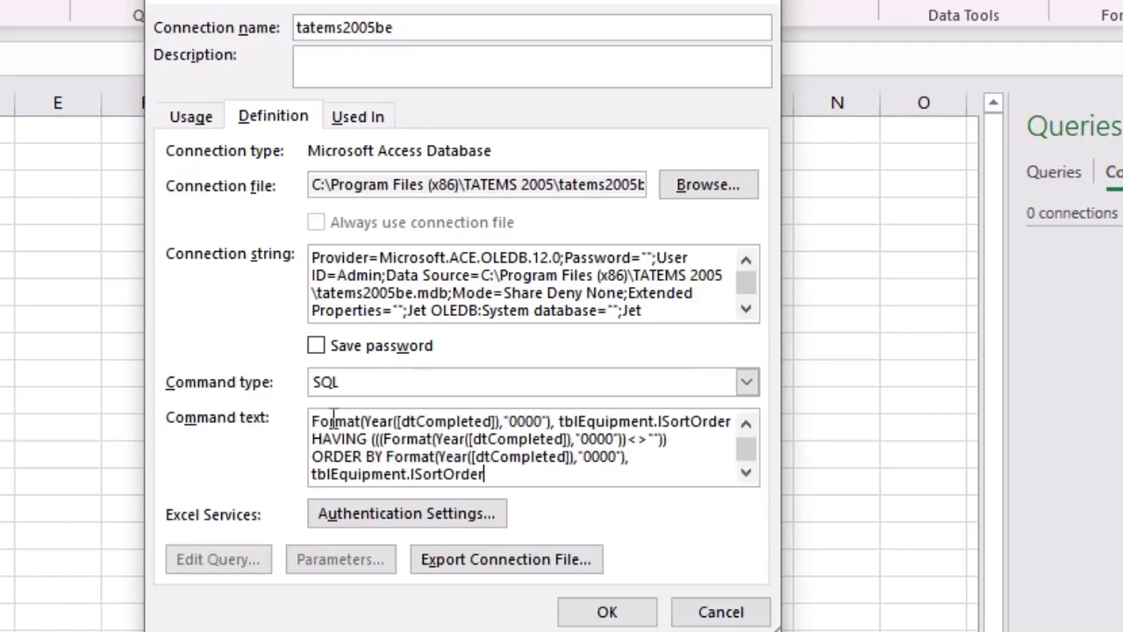
click(607, 612)
click(502, 459)
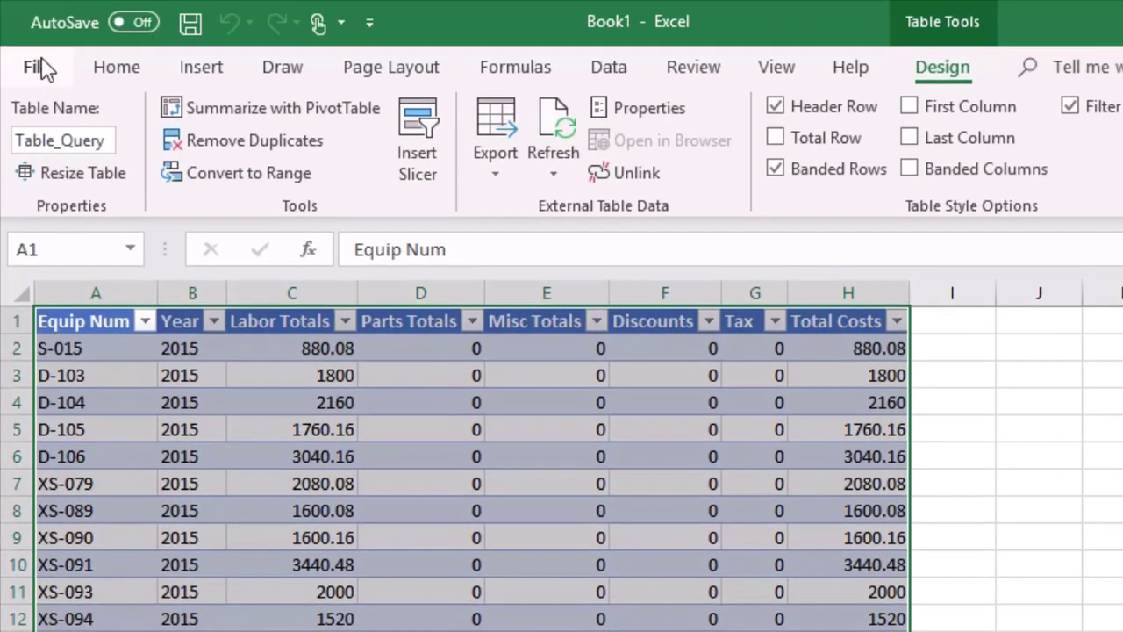
- Save the workbook in the Downloads folder as TATEMS-WorkOrdersTotalsByYearPerEquipment-1.xlsx
click(33, 67)
click(91, 427)
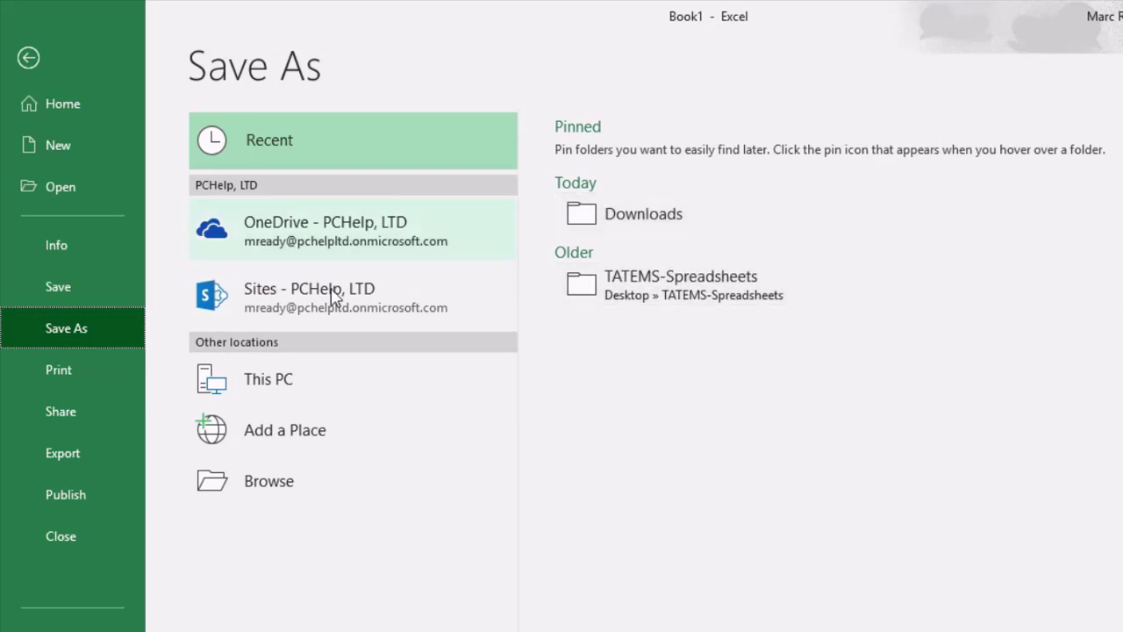
click(277, 480)
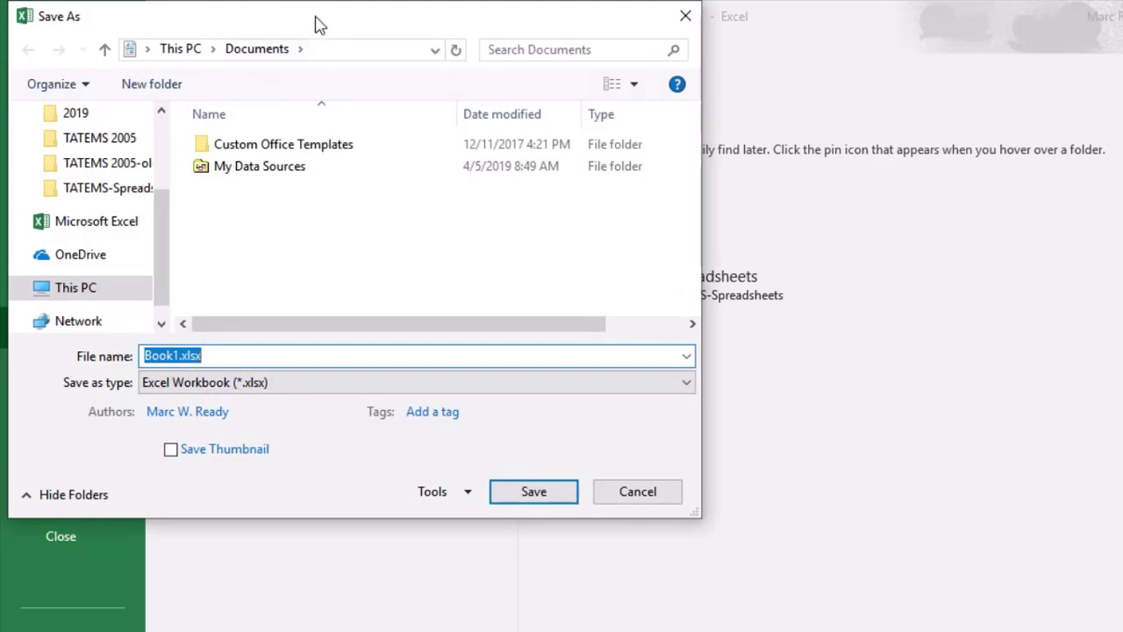
drag(304, 15, 457, 45)
drag(312, 279, 320, 166)
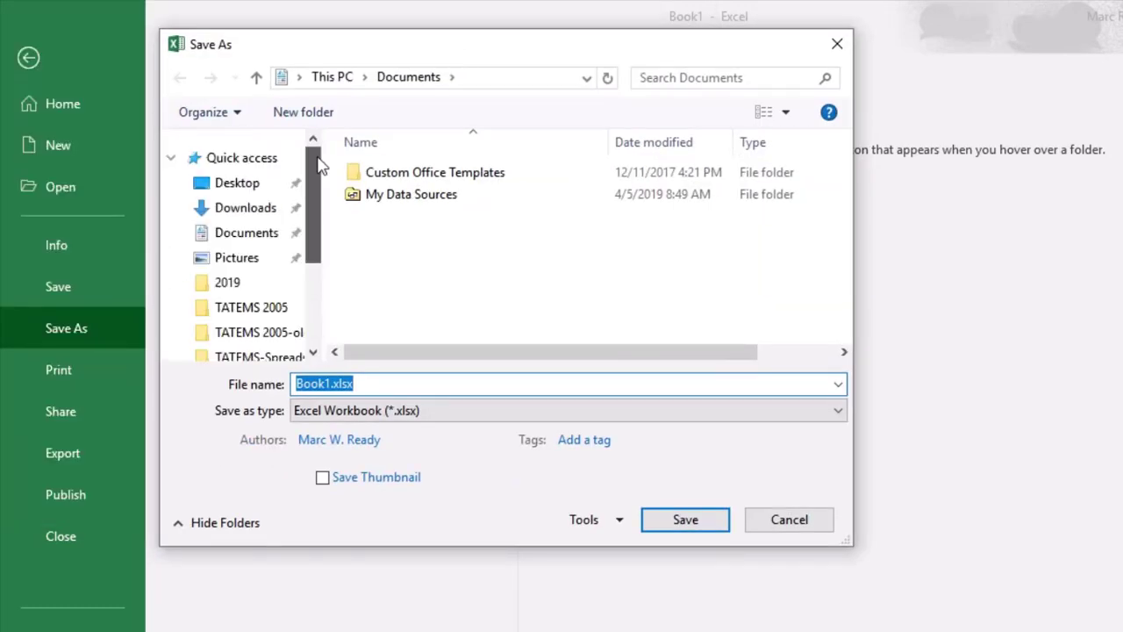
click(274, 211)
drag(608, 141, 732, 142)
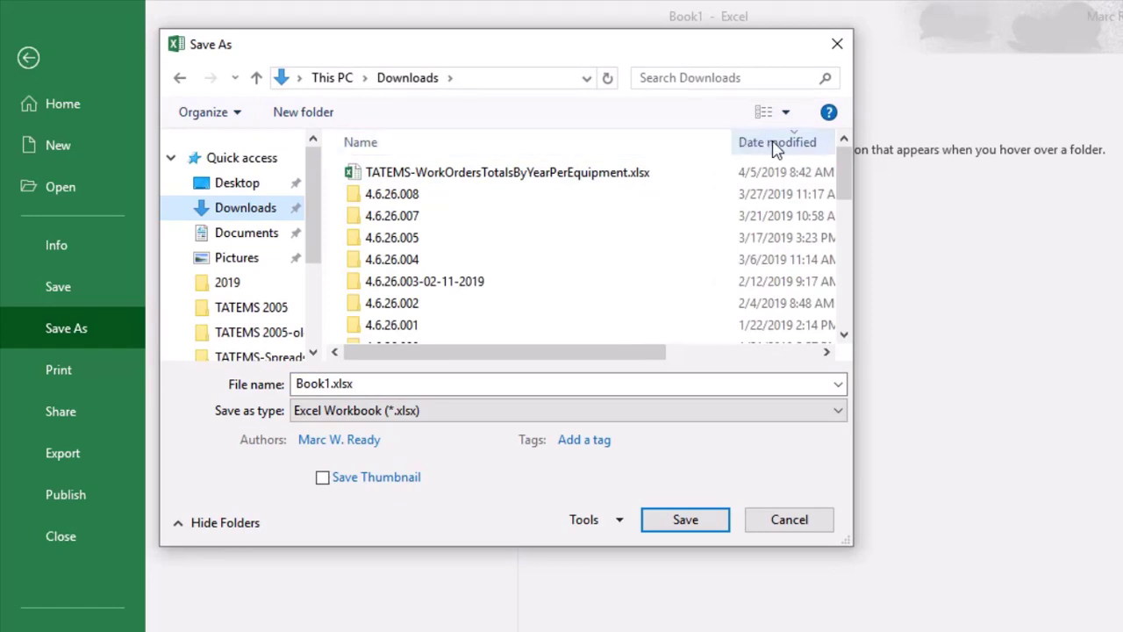
click(606, 175)
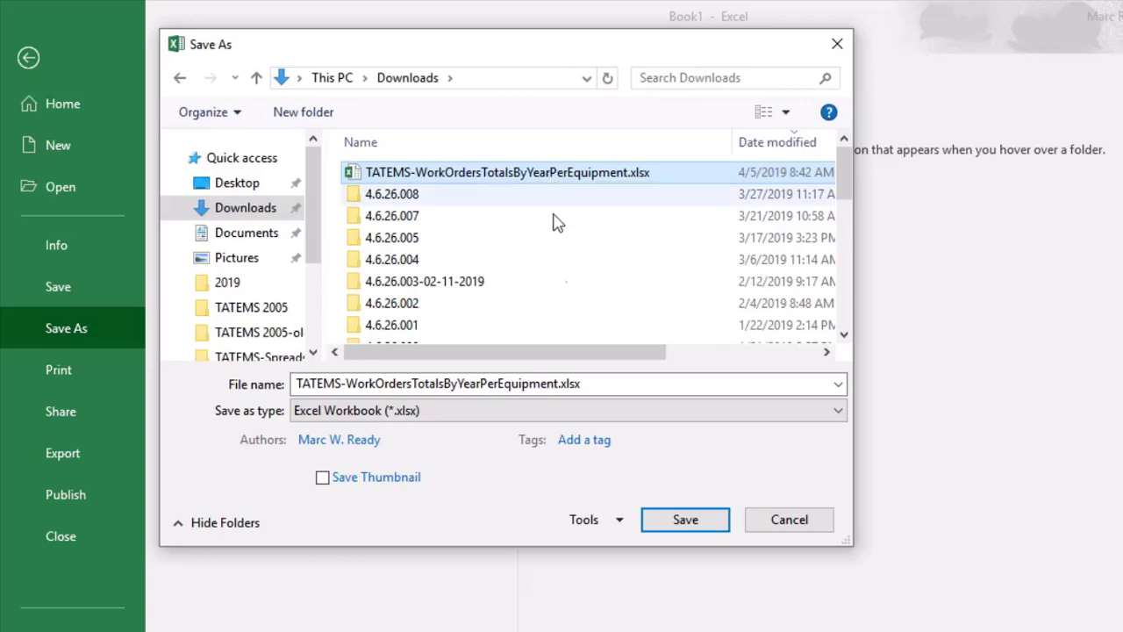
click(559, 388)
click(558, 387)
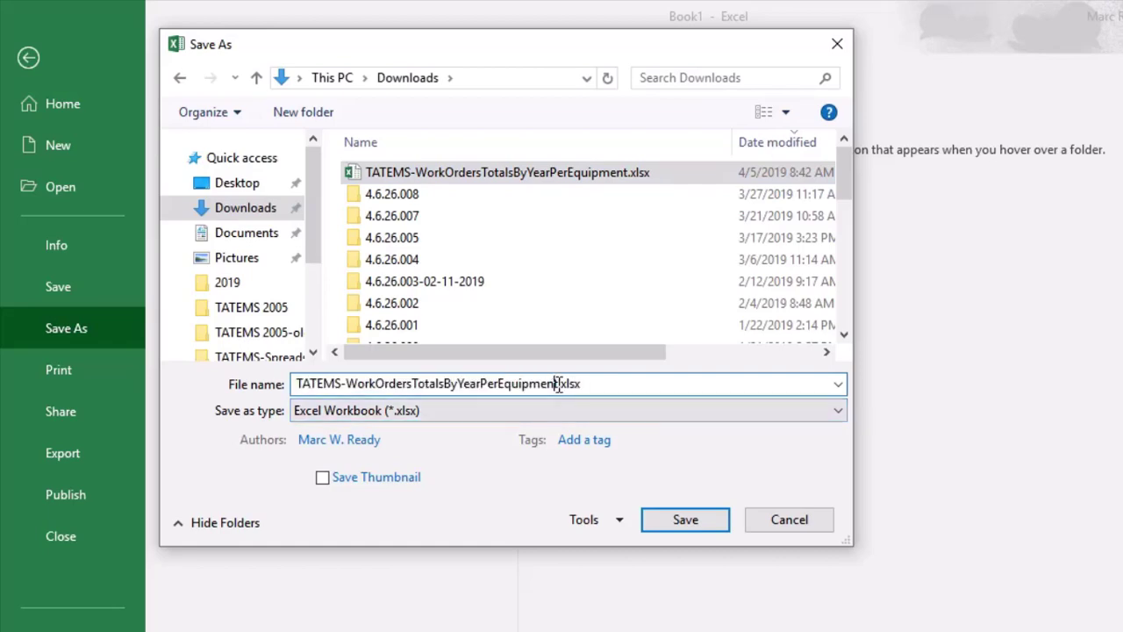
text(-1)
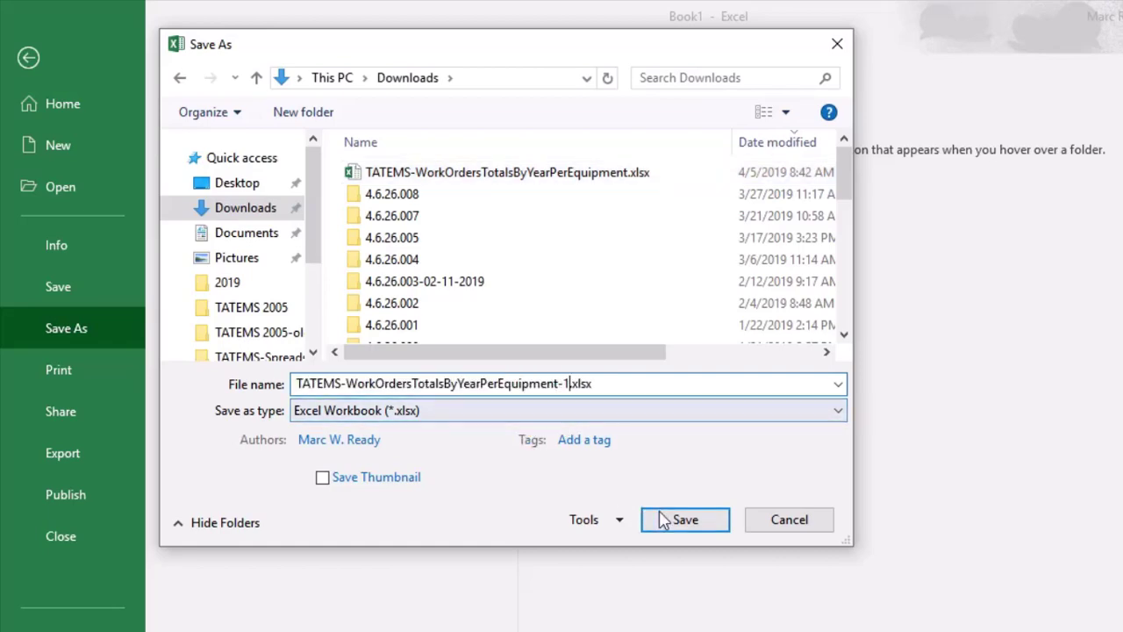
click(683, 520)
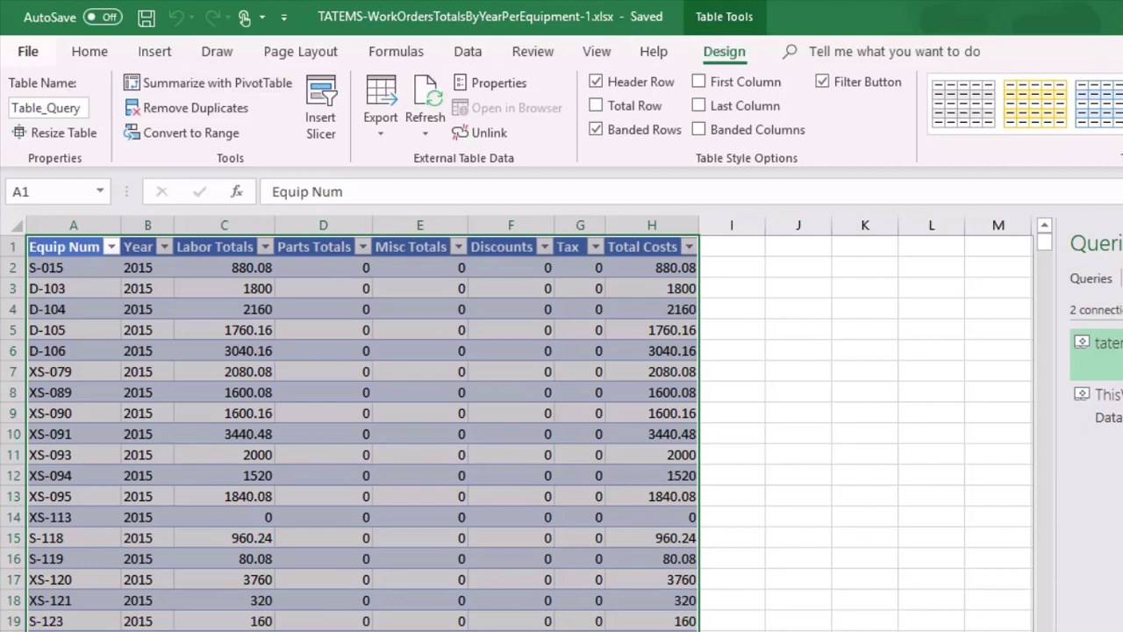
- Close the saved workbook and create a new blank workbook
click(27, 51)
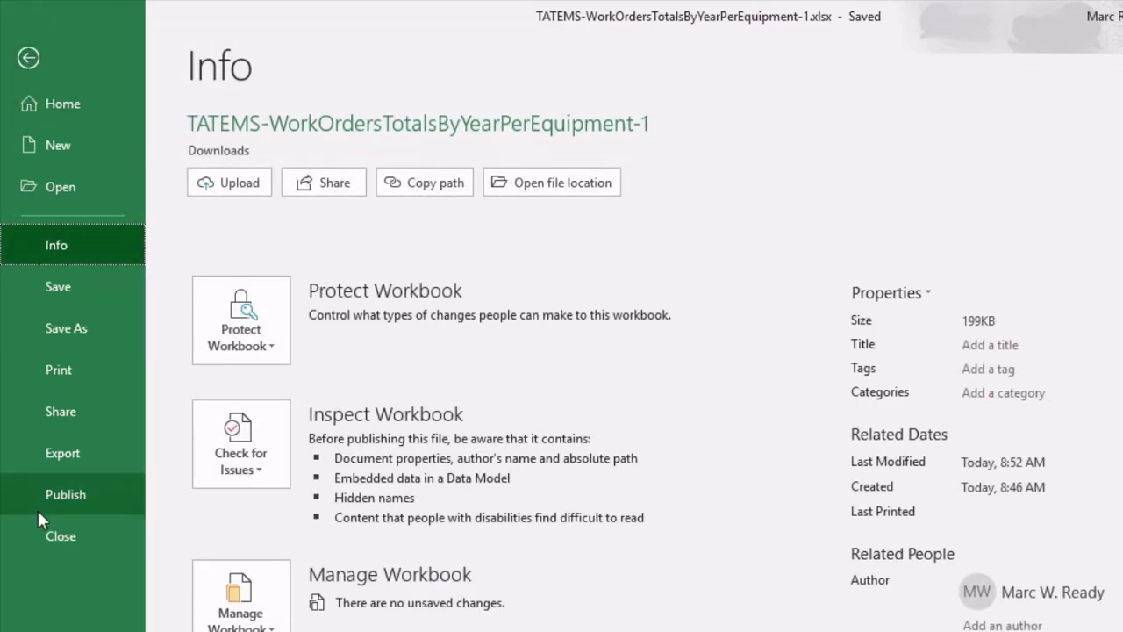
key(Escape)
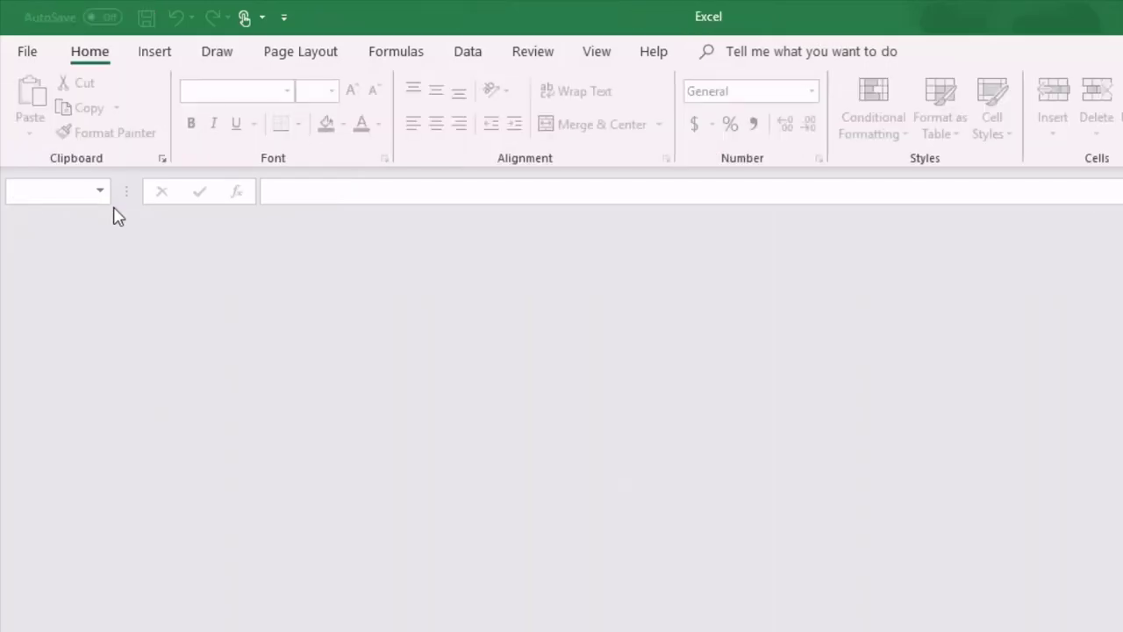
click(29, 53)
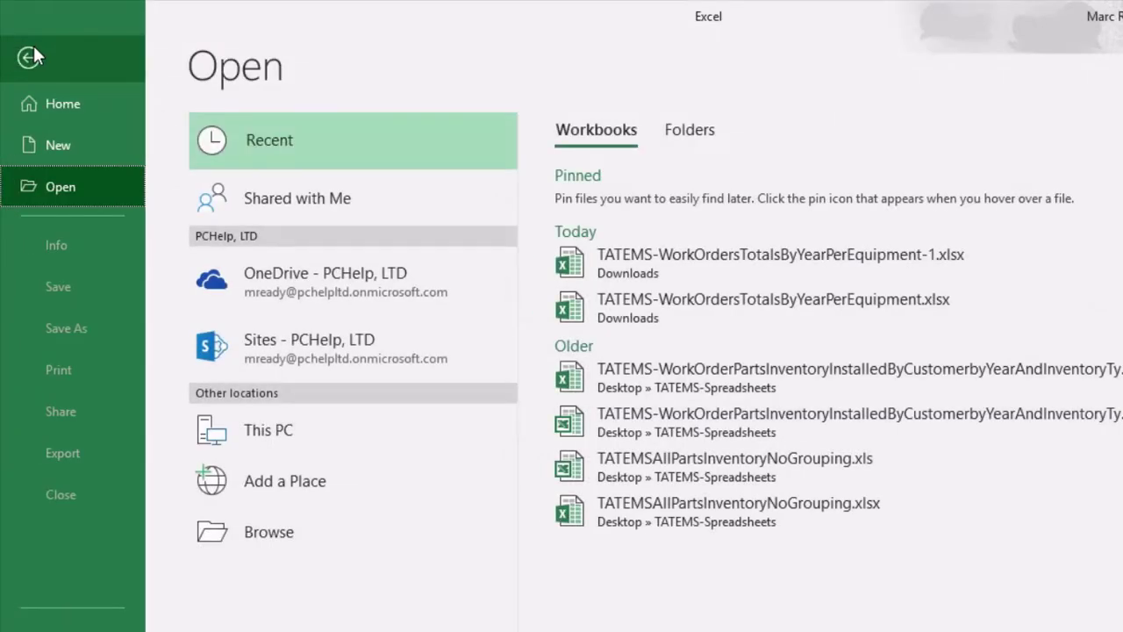
click(58, 146)
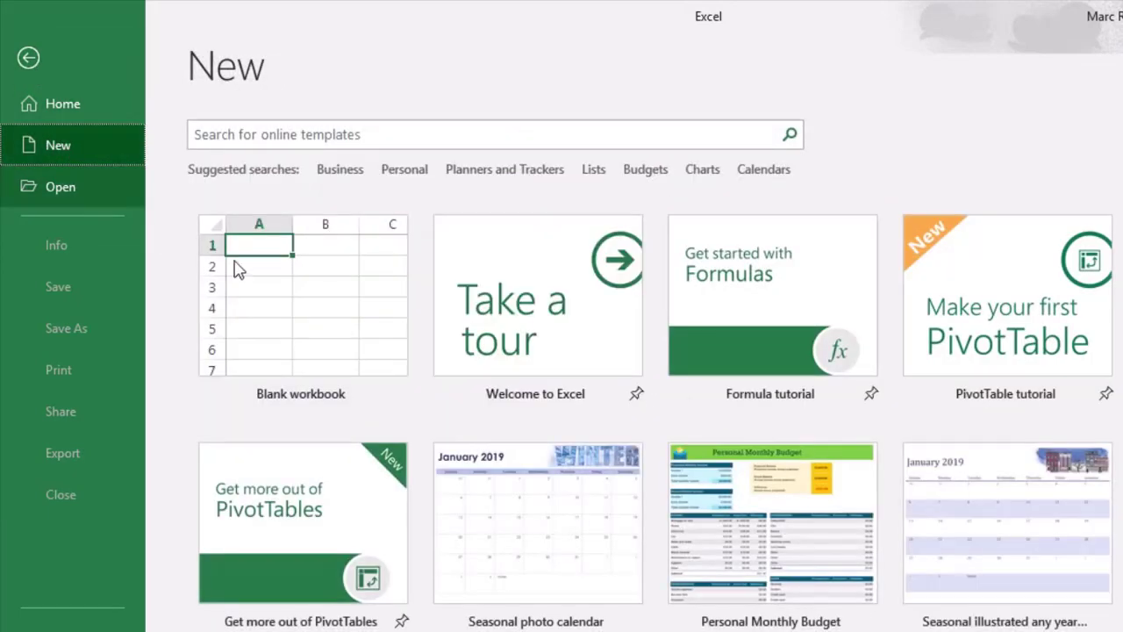
click(263, 263)
click(297, 285)
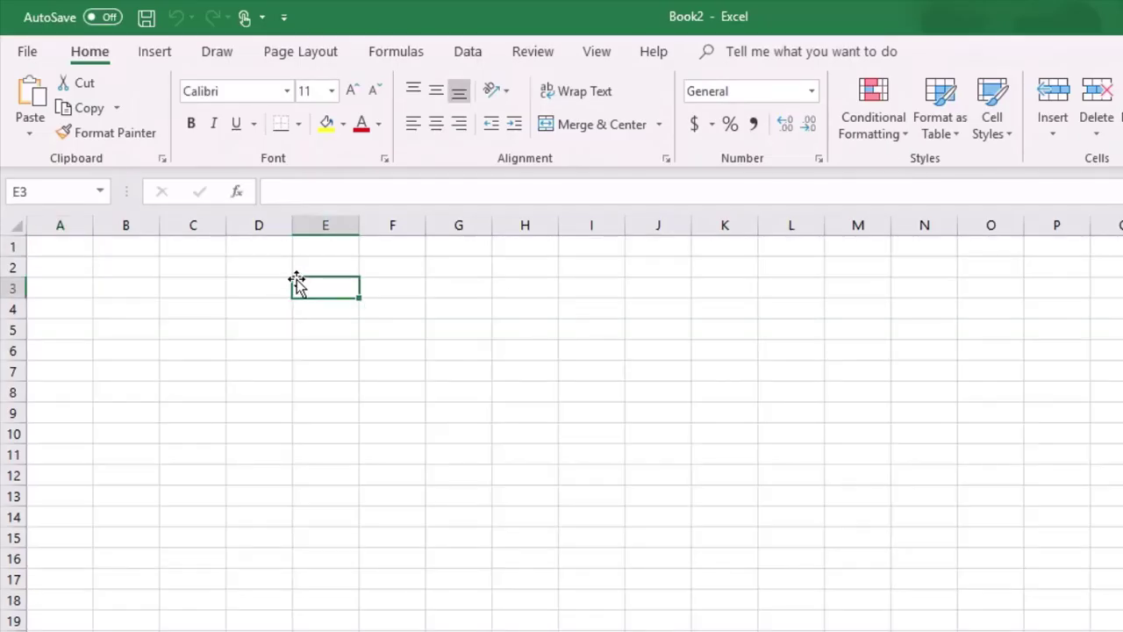
- Start a legacy Access data import at cell A1 of the blank workbook
click(73, 246)
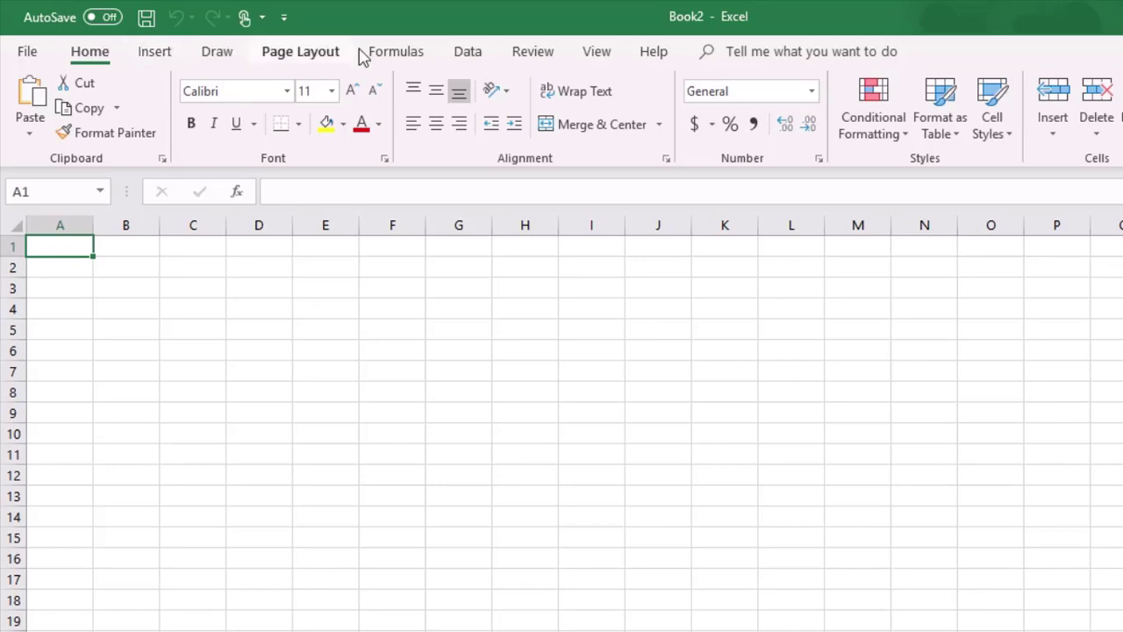
click(466, 51)
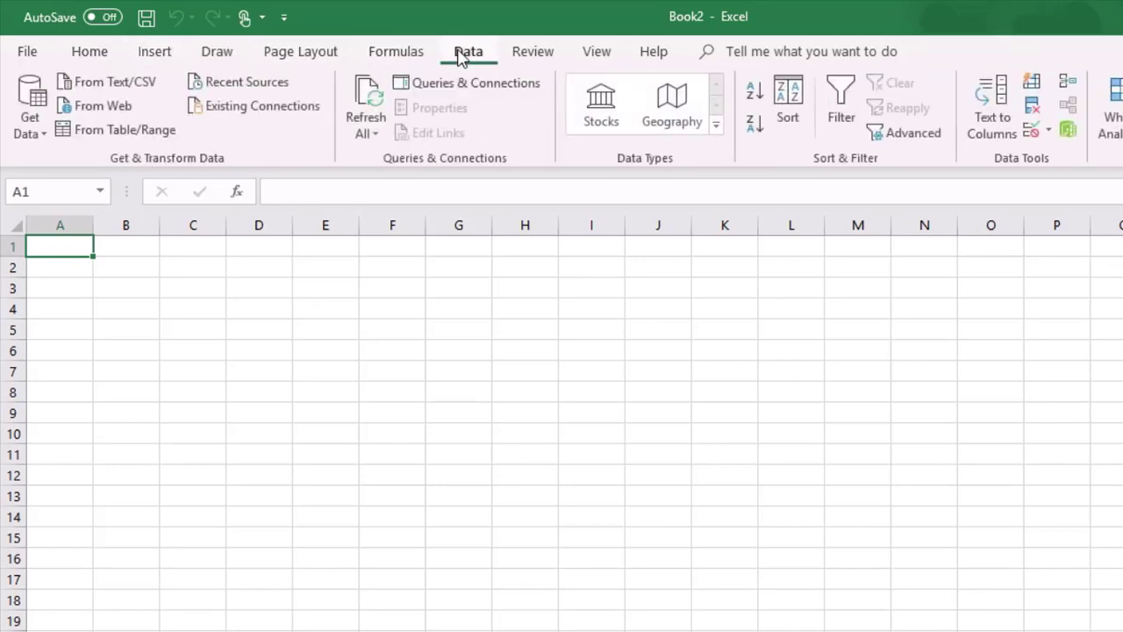
click(36, 138)
mouse_move(105, 413)
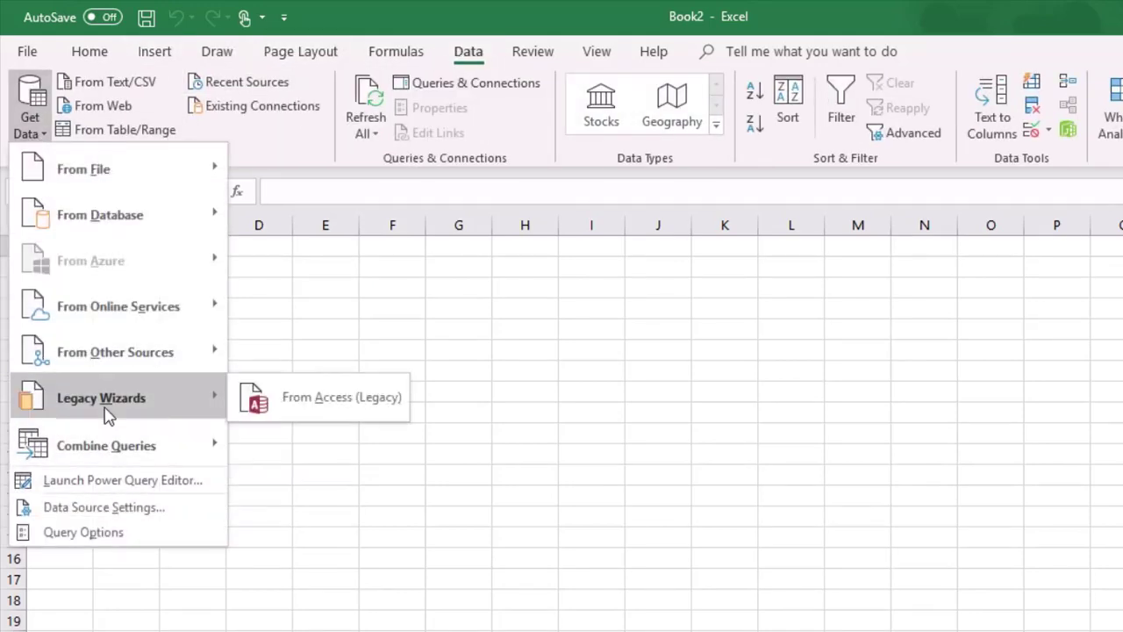
click(362, 406)
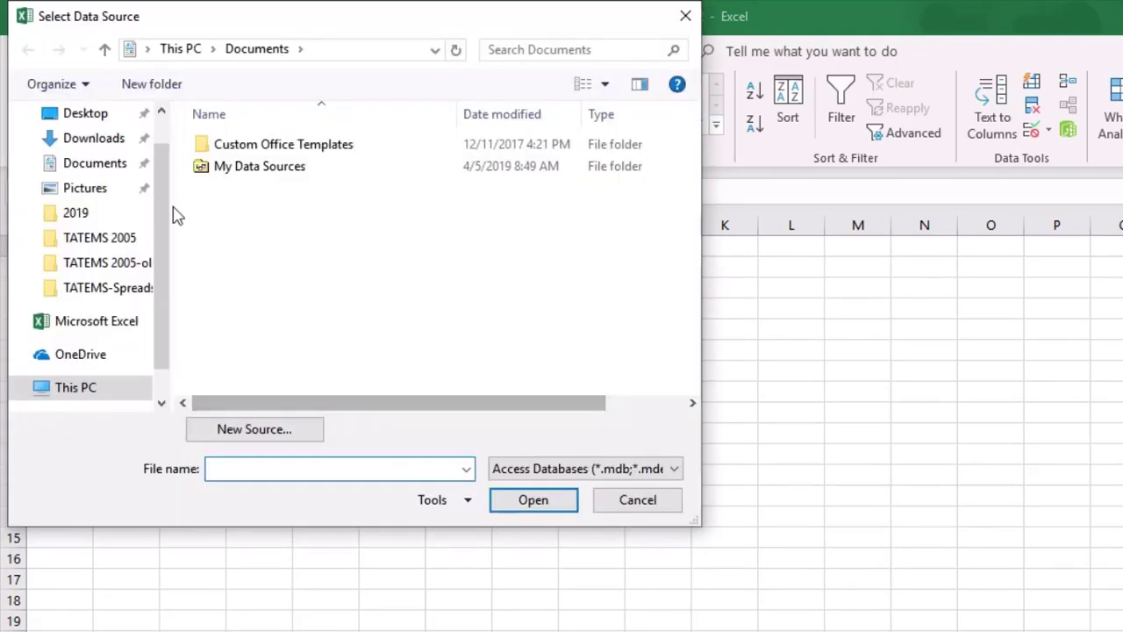
- Open tatems2005be.mdb from C:\Program Files (x86)\TATEMS 2005 as the data source
drag(158, 254, 155, 138)
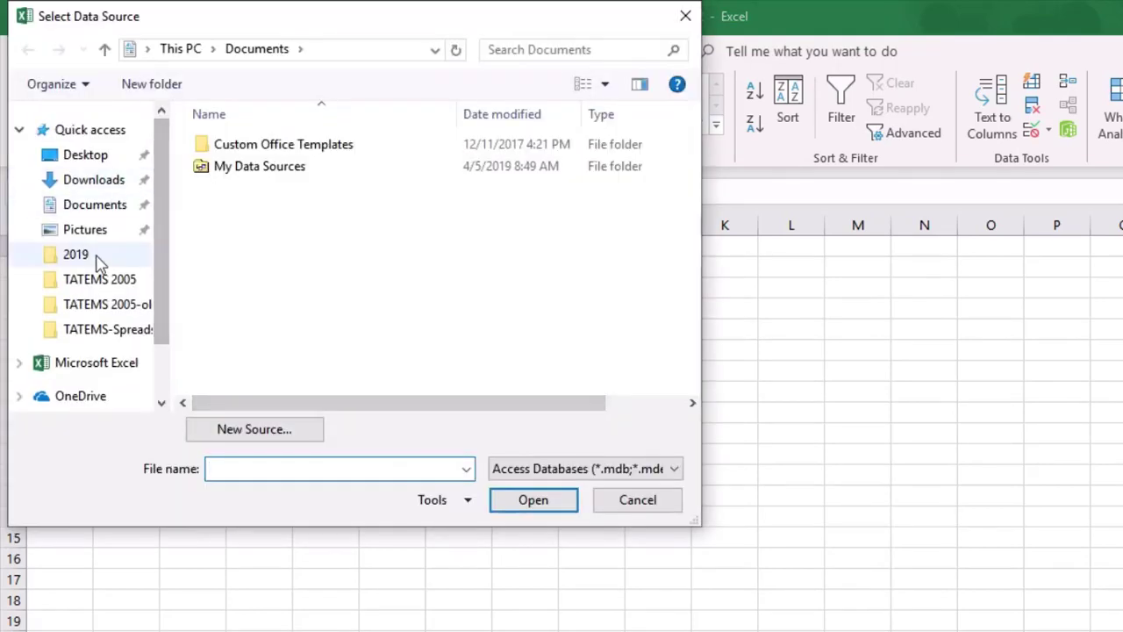
scroll(103, 363, down, 1)
click(104, 351)
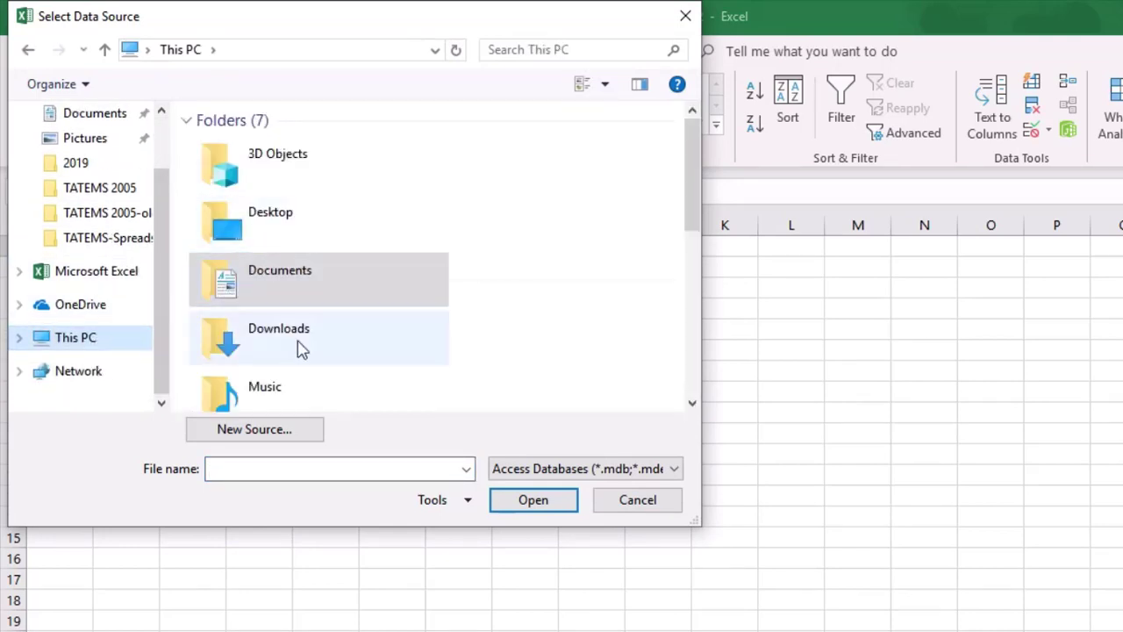
scroll(304, 358, down, 4)
click(336, 235)
double_click(336, 235)
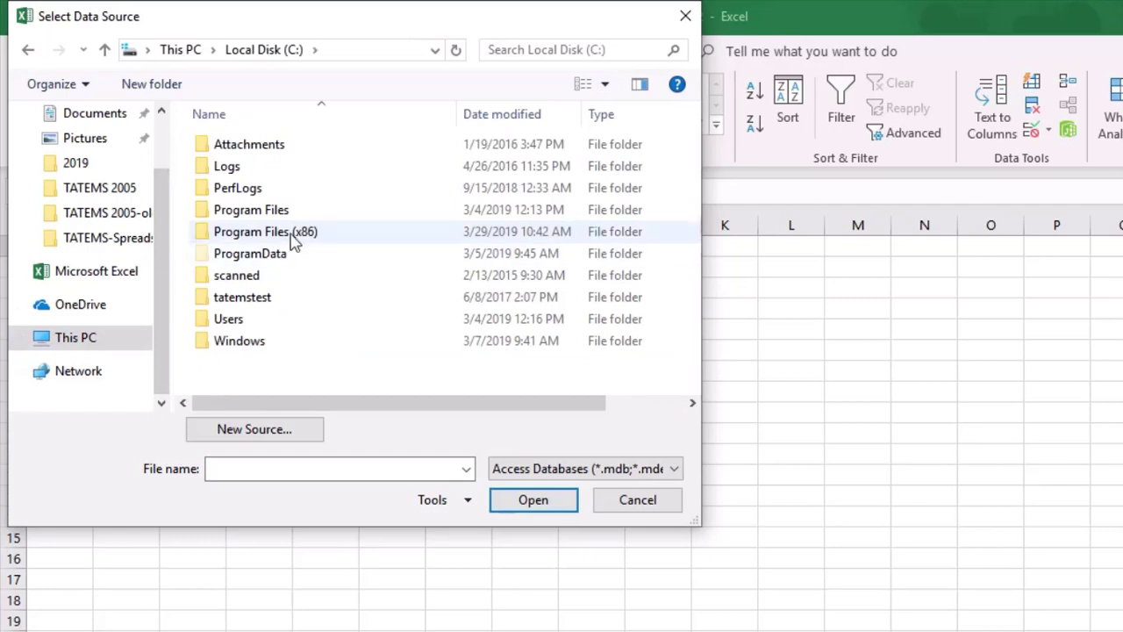
double_click(293, 235)
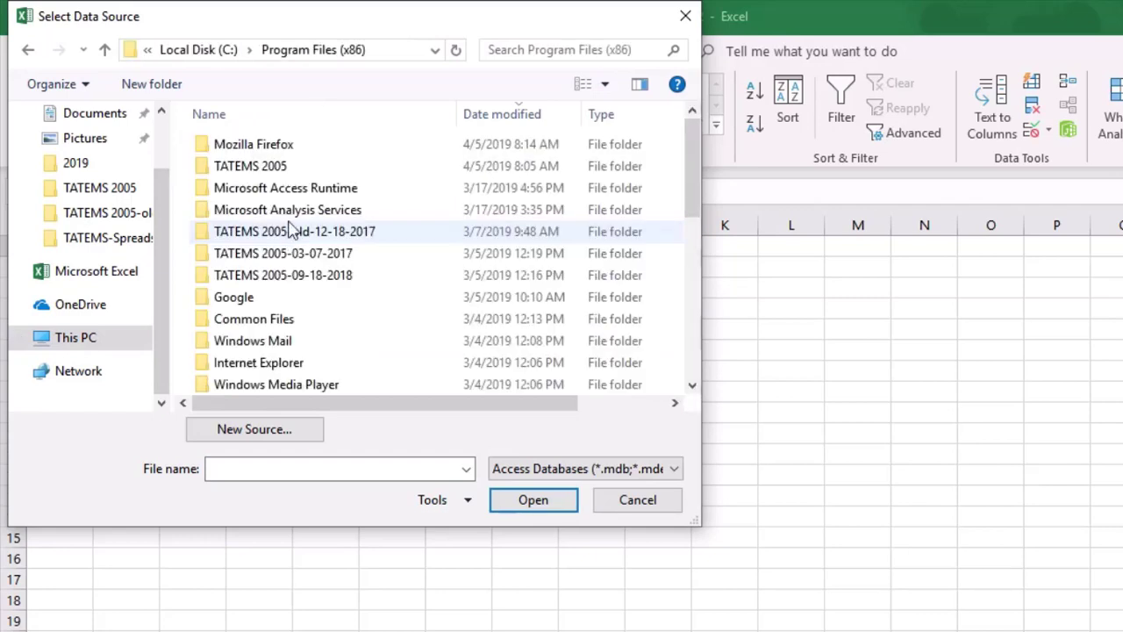
double_click(283, 167)
click(290, 197)
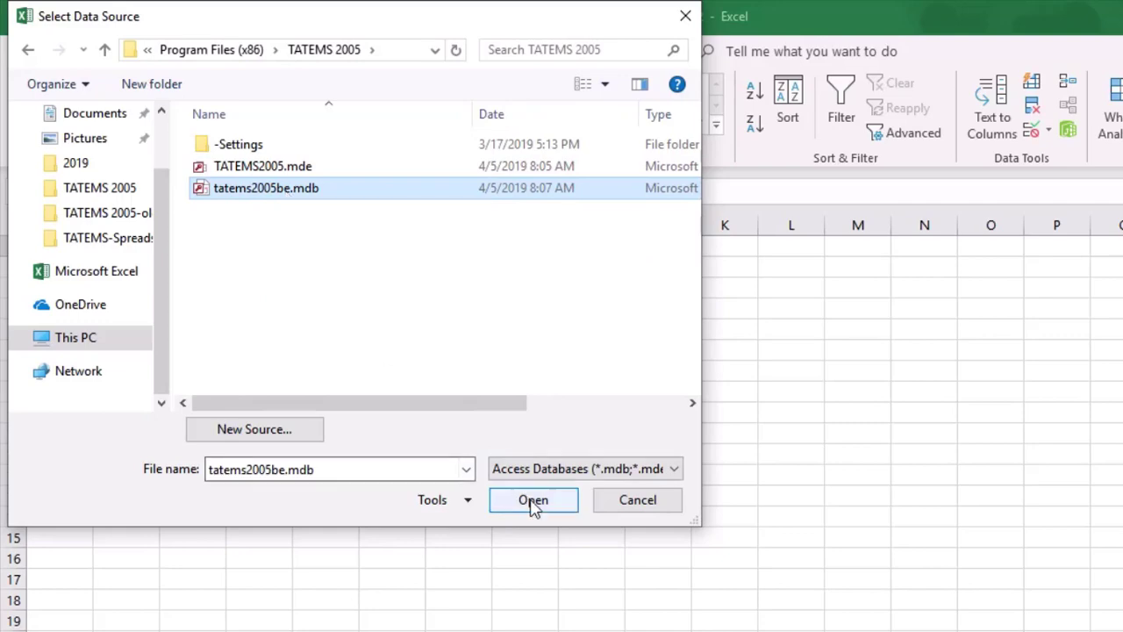
click(532, 500)
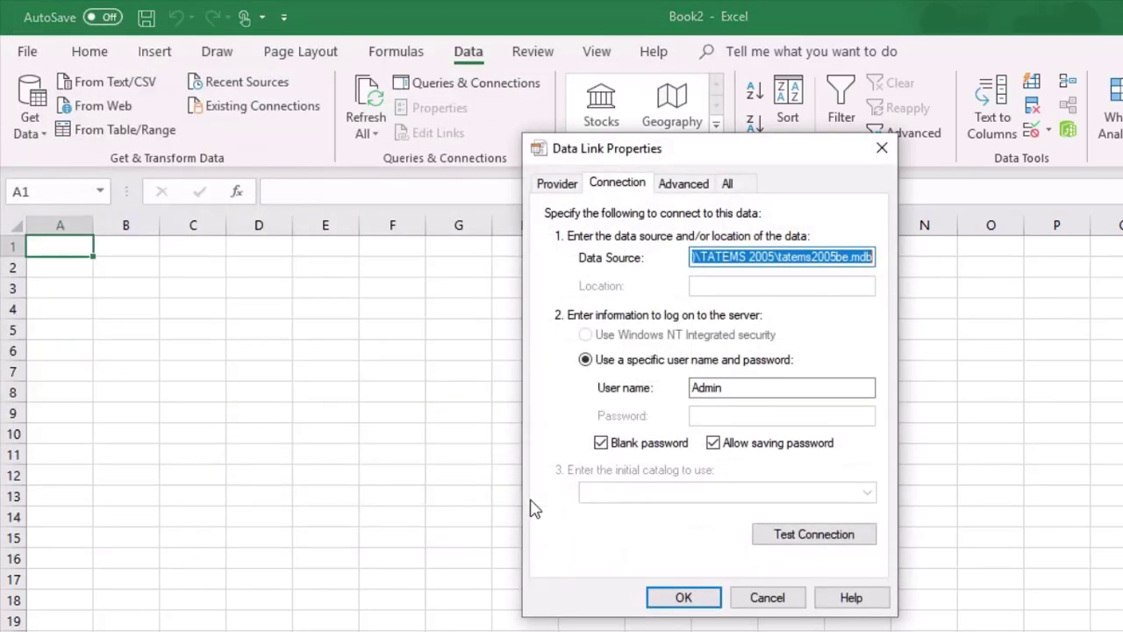
- Set the data link's access permission to Share Deny None, test the connection and accept it
click(689, 186)
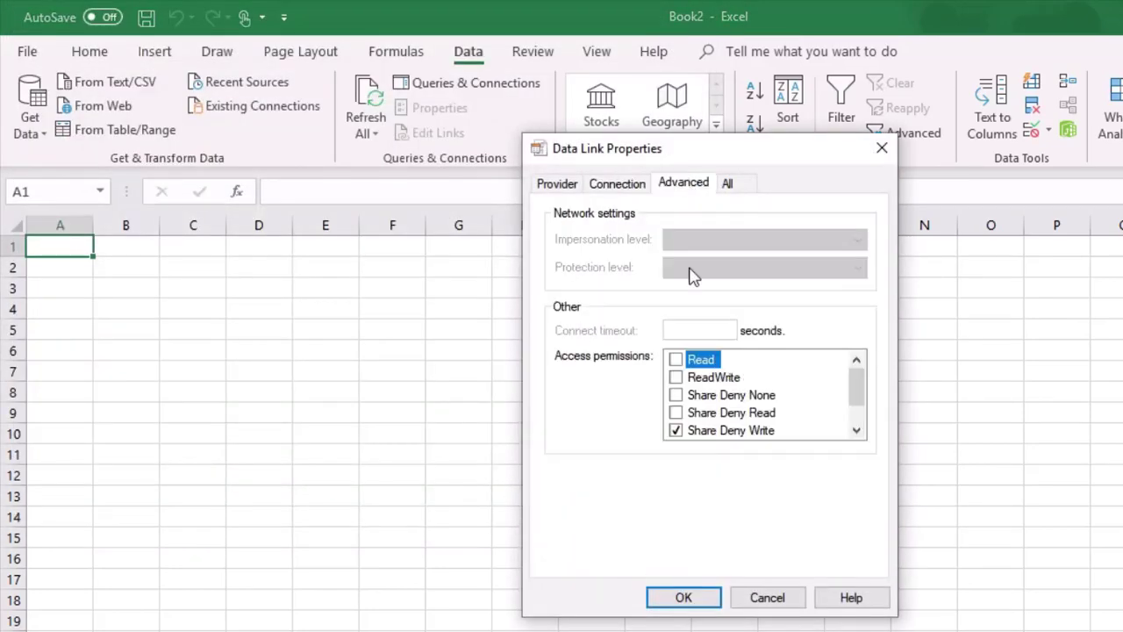
click(676, 394)
click(683, 598)
click(615, 186)
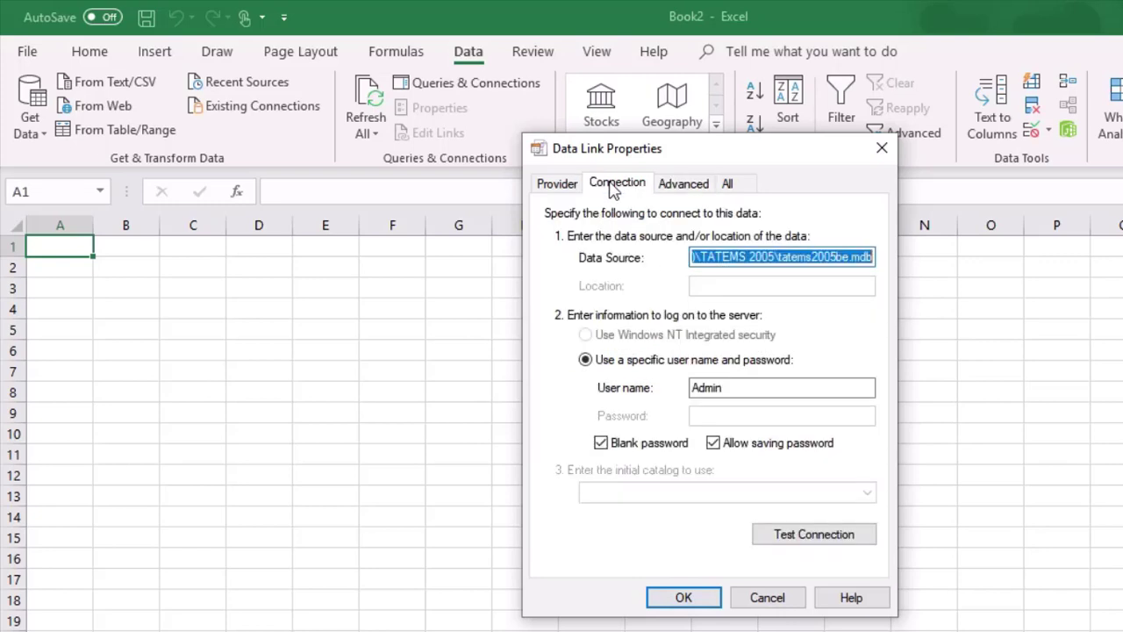
click(794, 537)
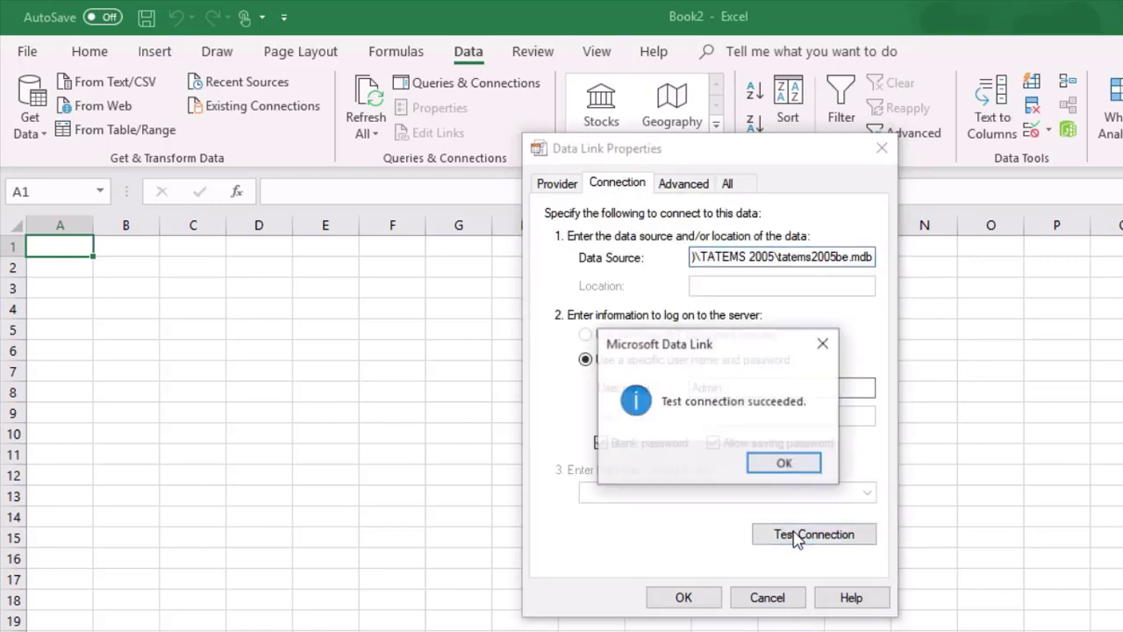
click(785, 463)
click(692, 600)
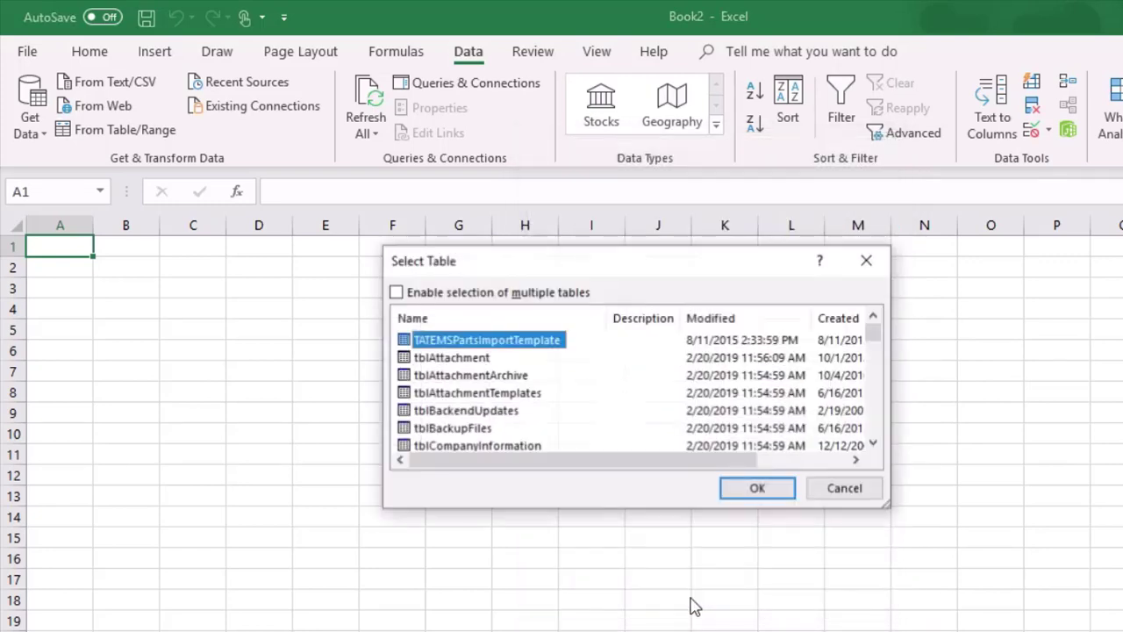
- Set the import's command type to SQL with the copied work order totals query, and load it as a table at A1
click(756, 490)
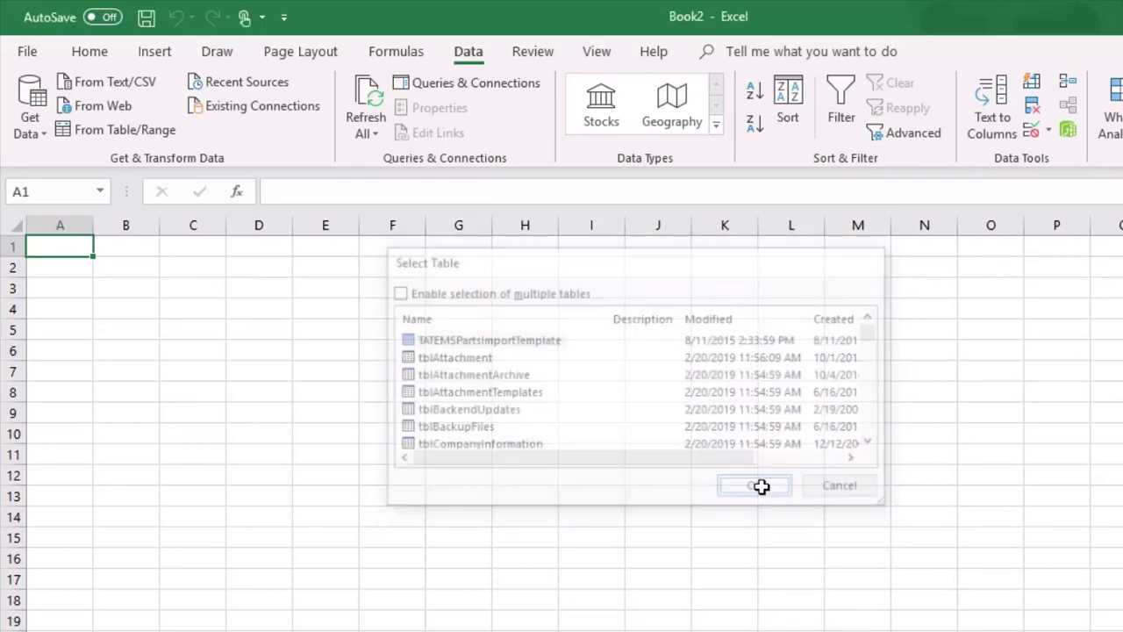
click(529, 504)
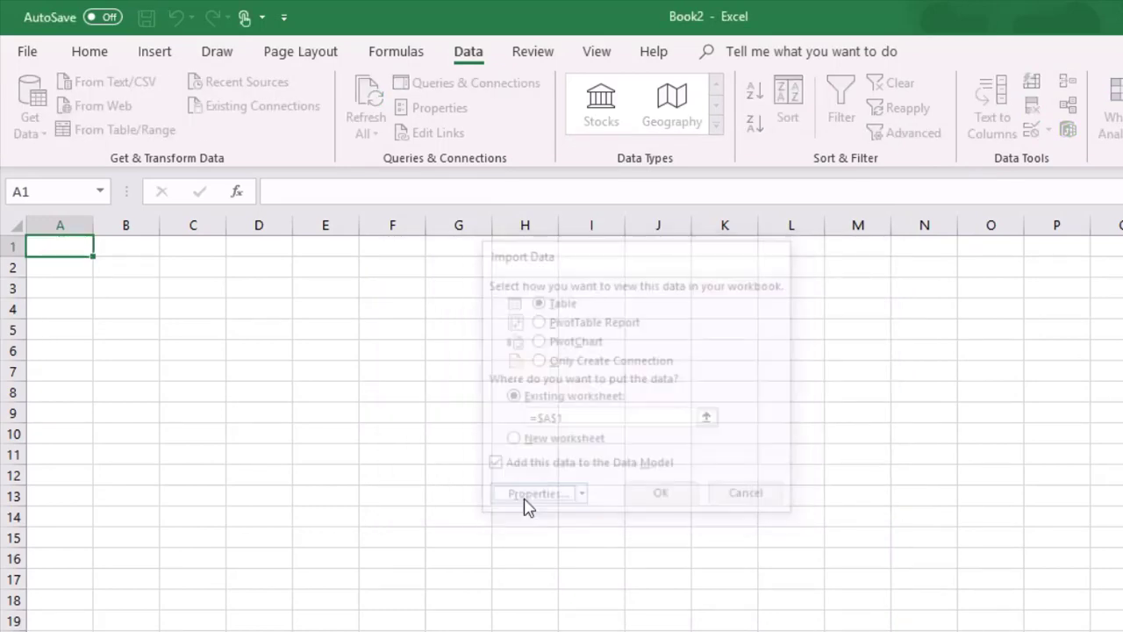
click(492, 237)
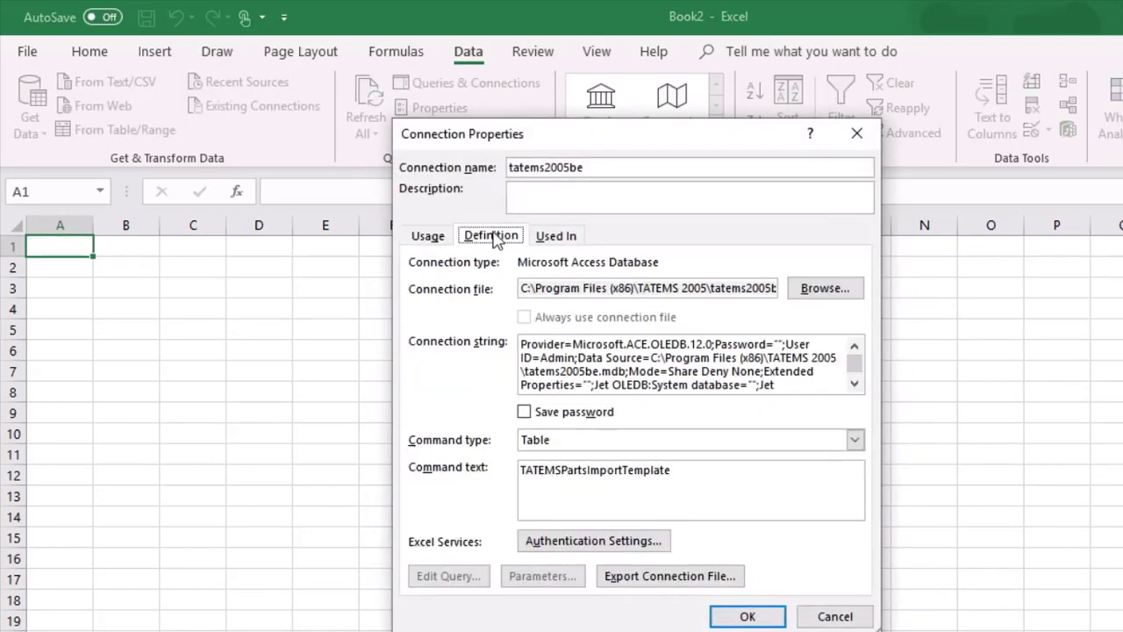
click(544, 446)
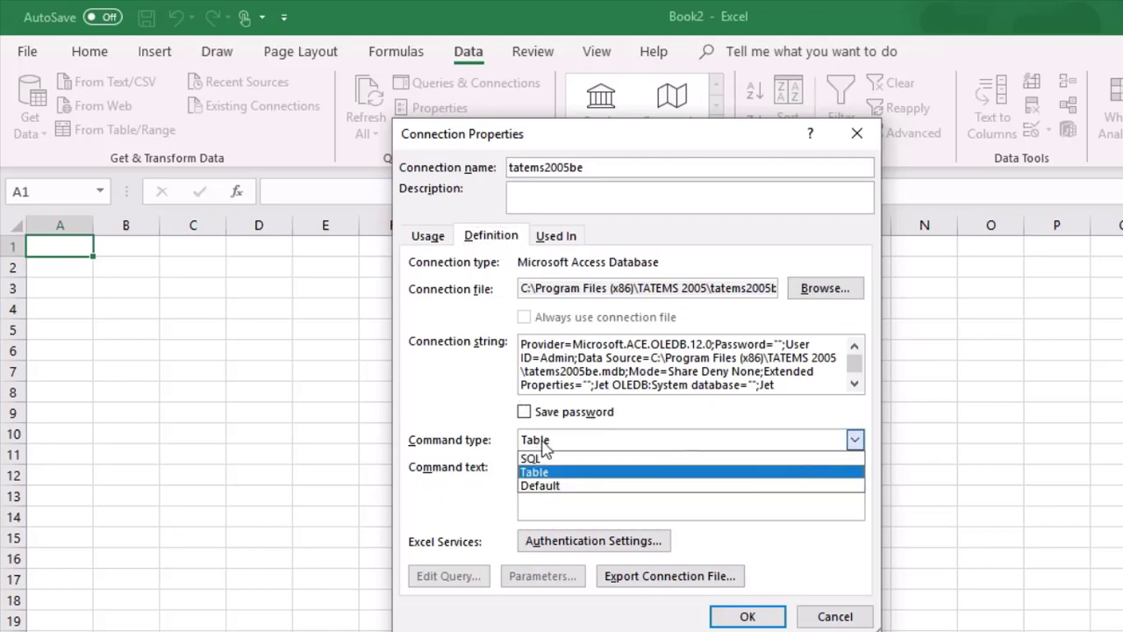
click(540, 460)
key(Tab)
key(Delete)
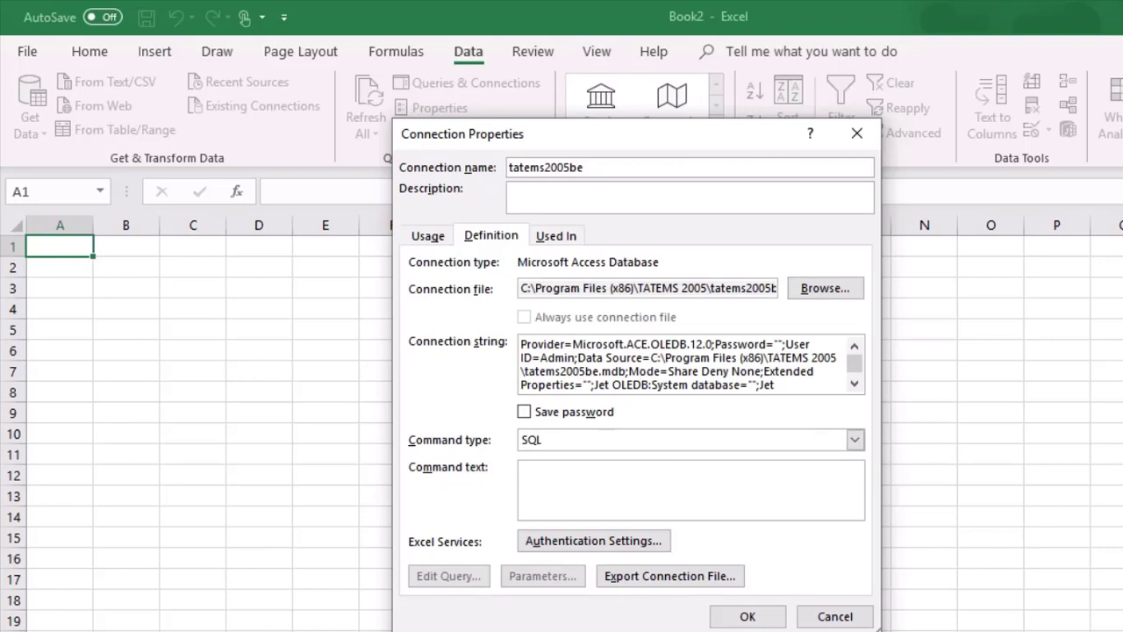
key(ctrl+v)
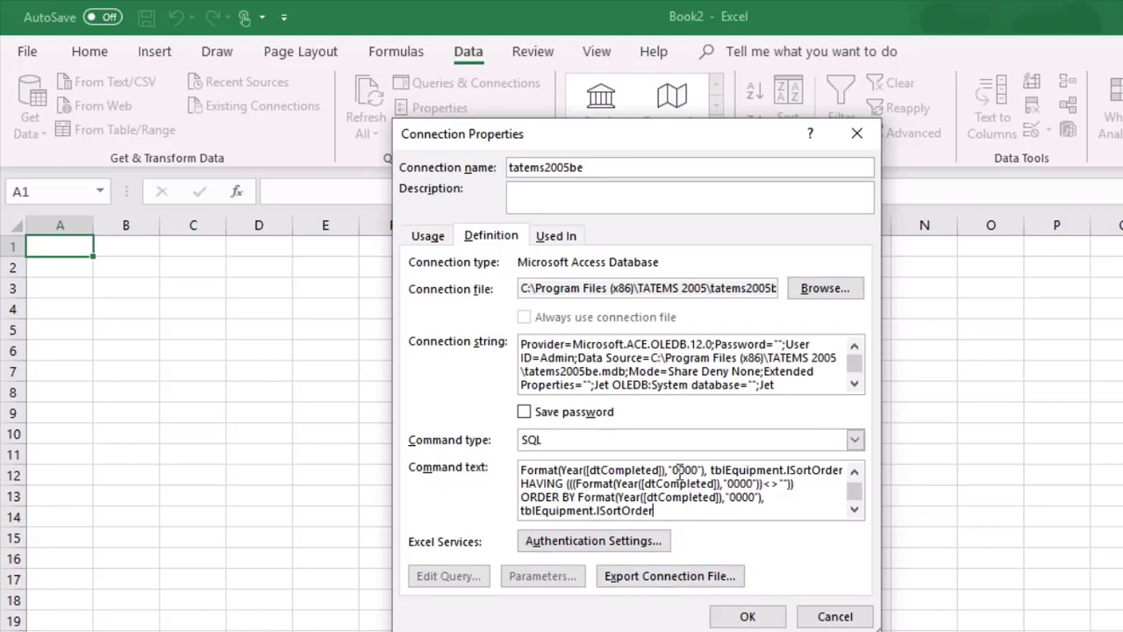
click(748, 617)
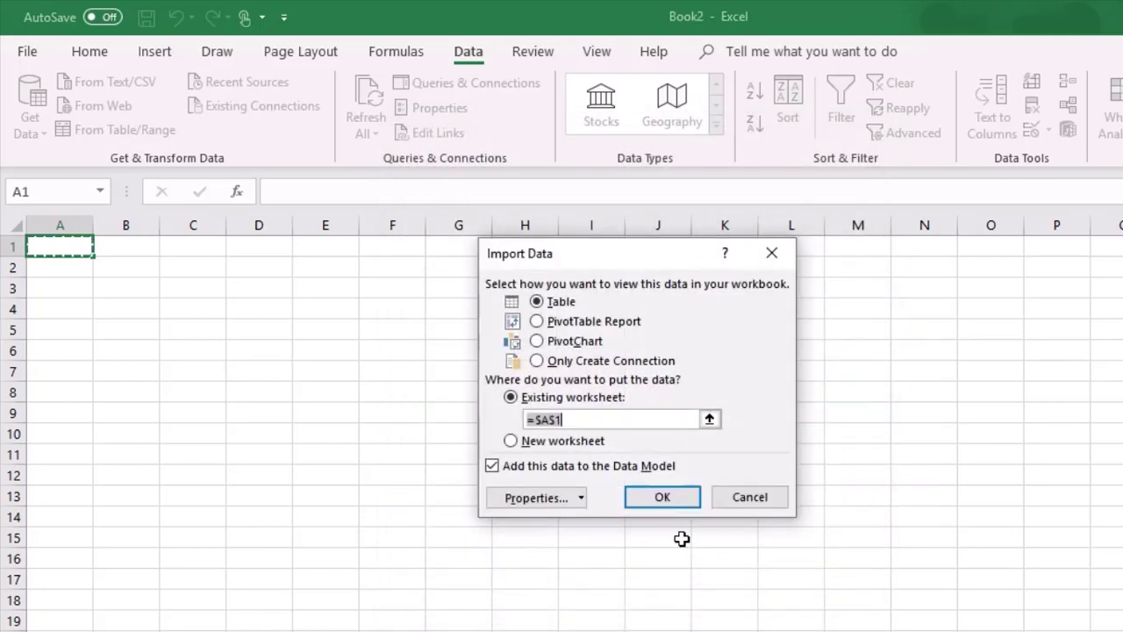
click(665, 498)
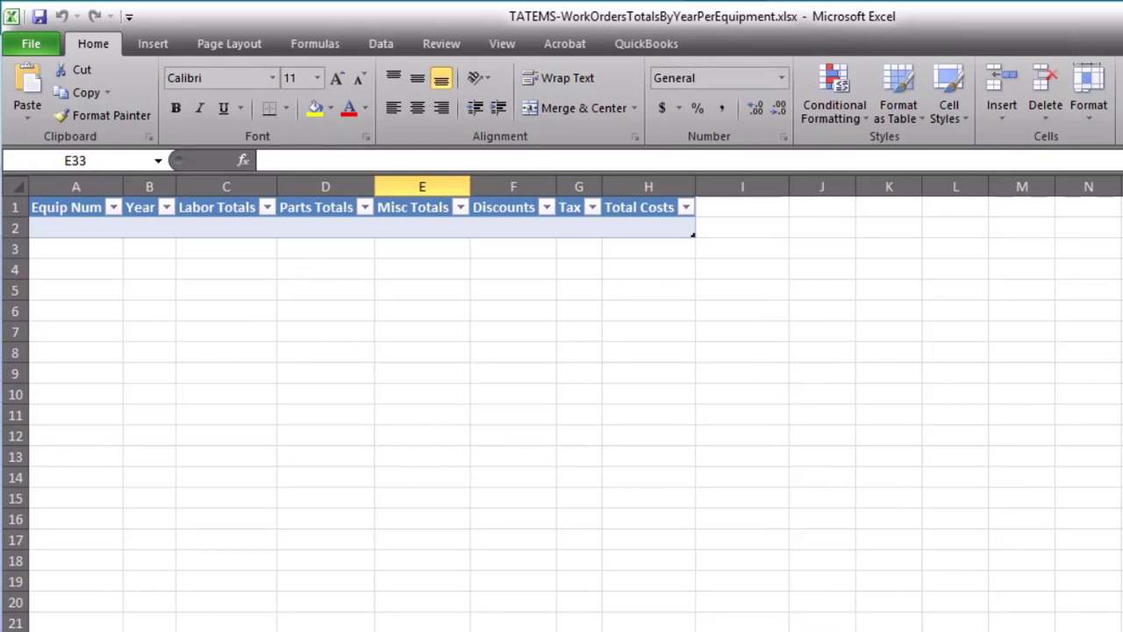
- In TATEMS-WorkOrdersTotalsByYearPerEquipment.xlsx, open the tatems2005be connection's definition and select the data source path in its connection string
click(383, 44)
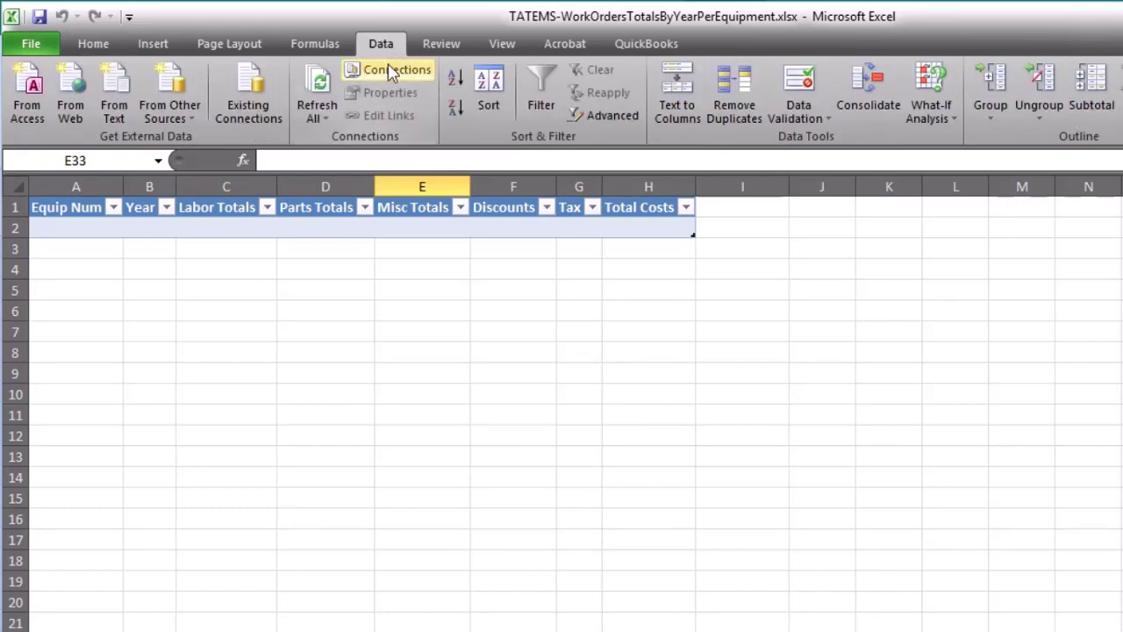
click(392, 70)
drag(1058, 221, 371, 185)
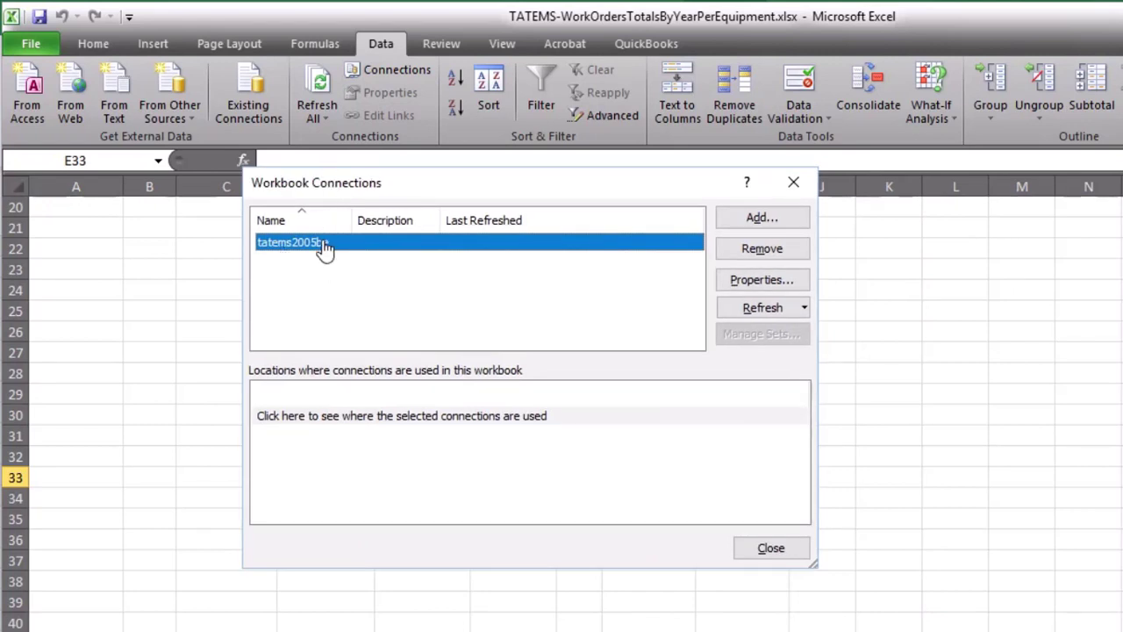
click(762, 281)
drag(1119, 163, 470, 156)
click(401, 255)
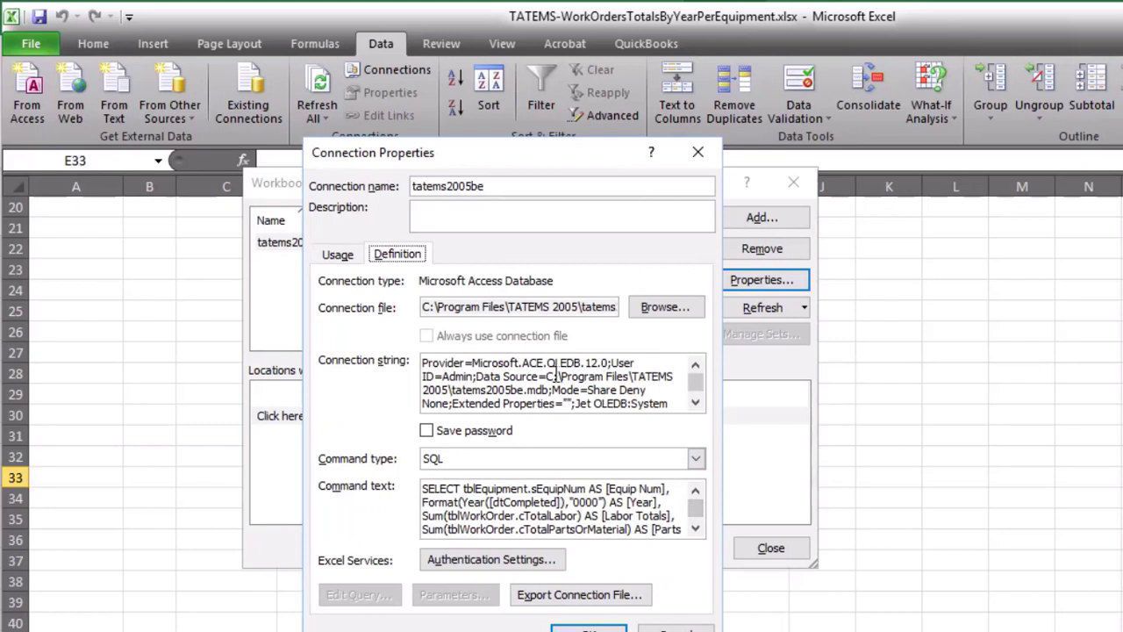
mouse_move(548, 376)
mouse_down()
mouse_move(562, 390)
mouse_move(551, 397)
mouse_up()
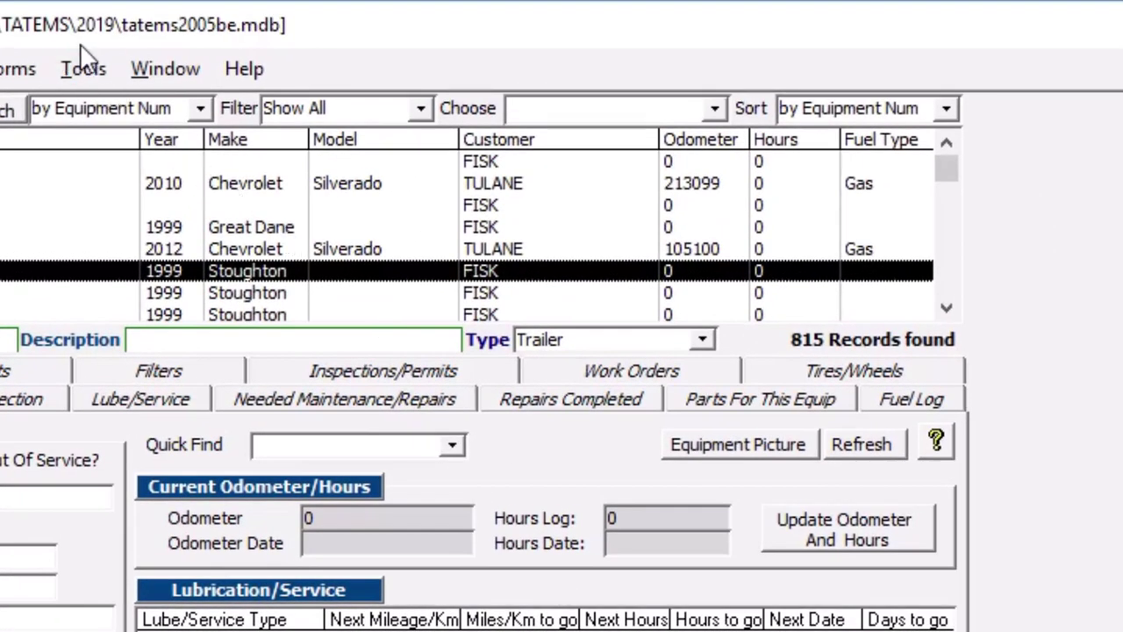
- Switch to TATEMS, copy the full data file path from the Networking settings, and close them
click(86, 69)
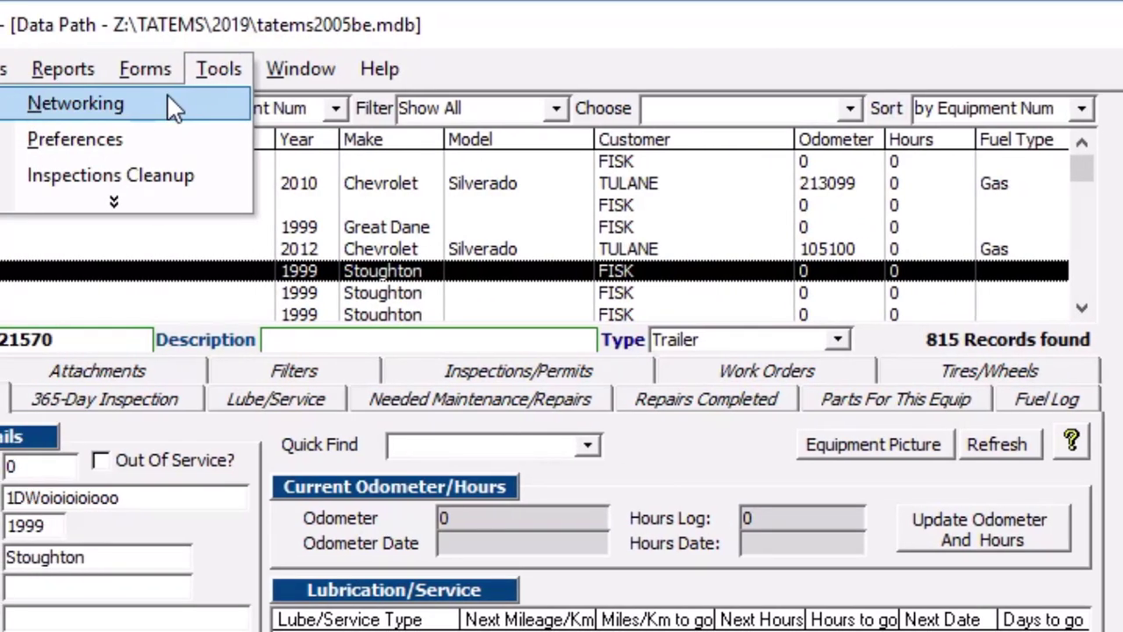
click(170, 100)
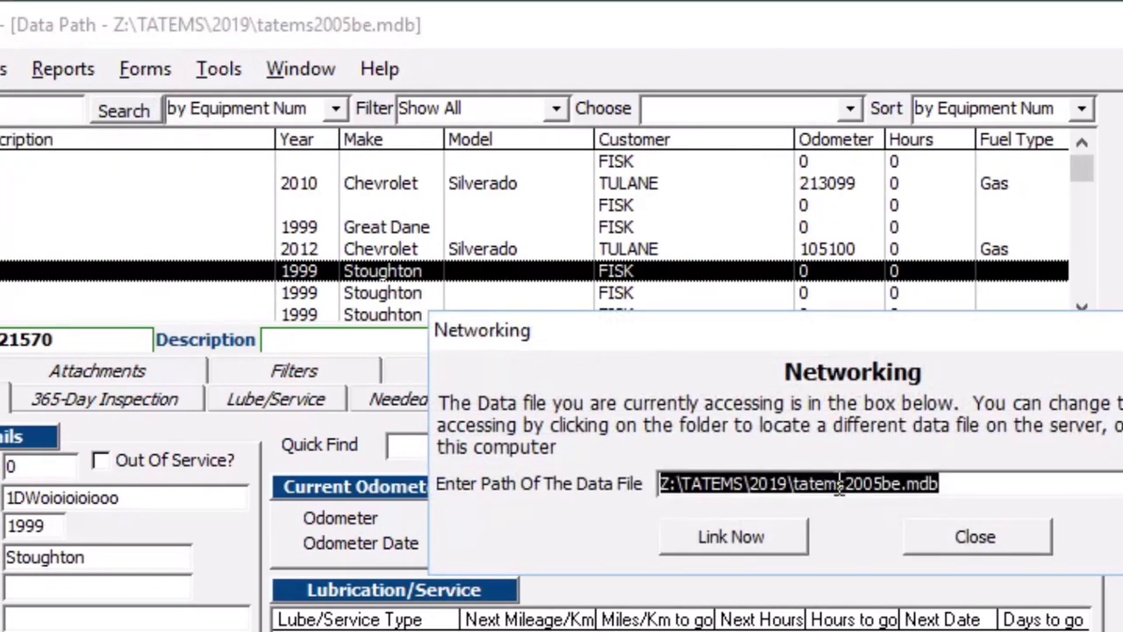
right_click(839, 488)
click(745, 537)
click(948, 485)
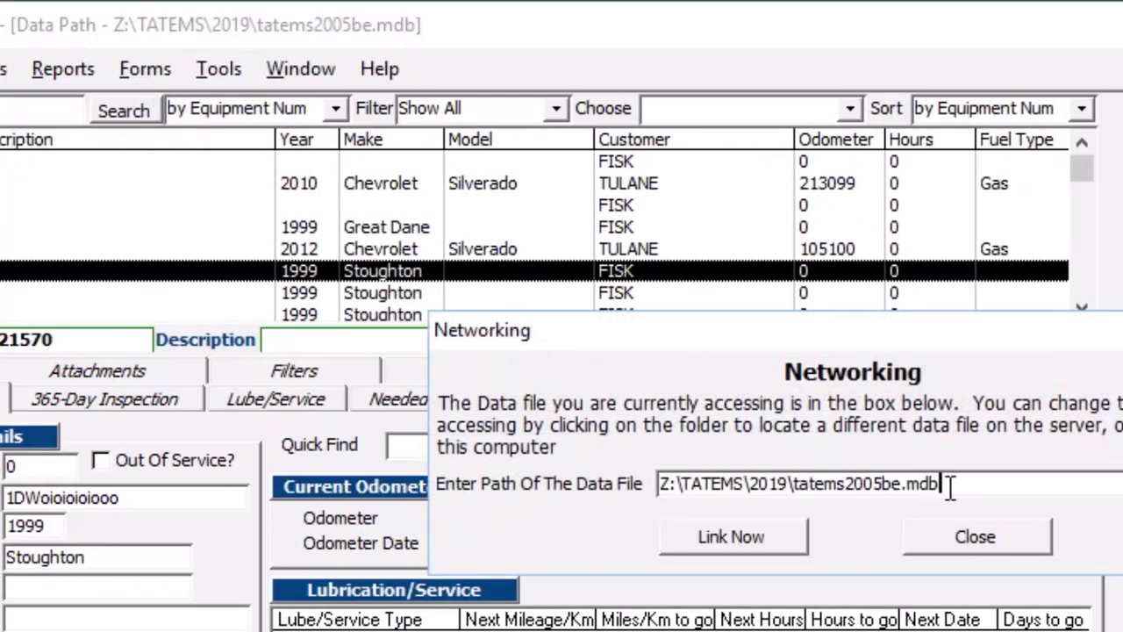
drag(950, 487, 477, 464)
click(854, 484)
drag(947, 485, 529, 478)
click(827, 485)
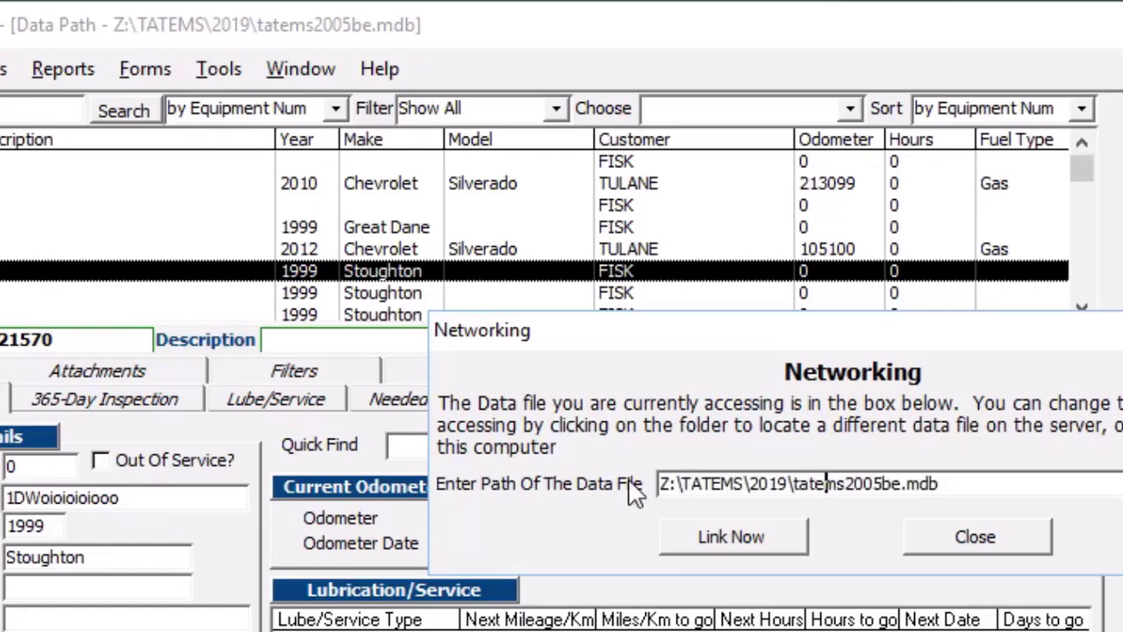
drag(964, 483, 589, 483)
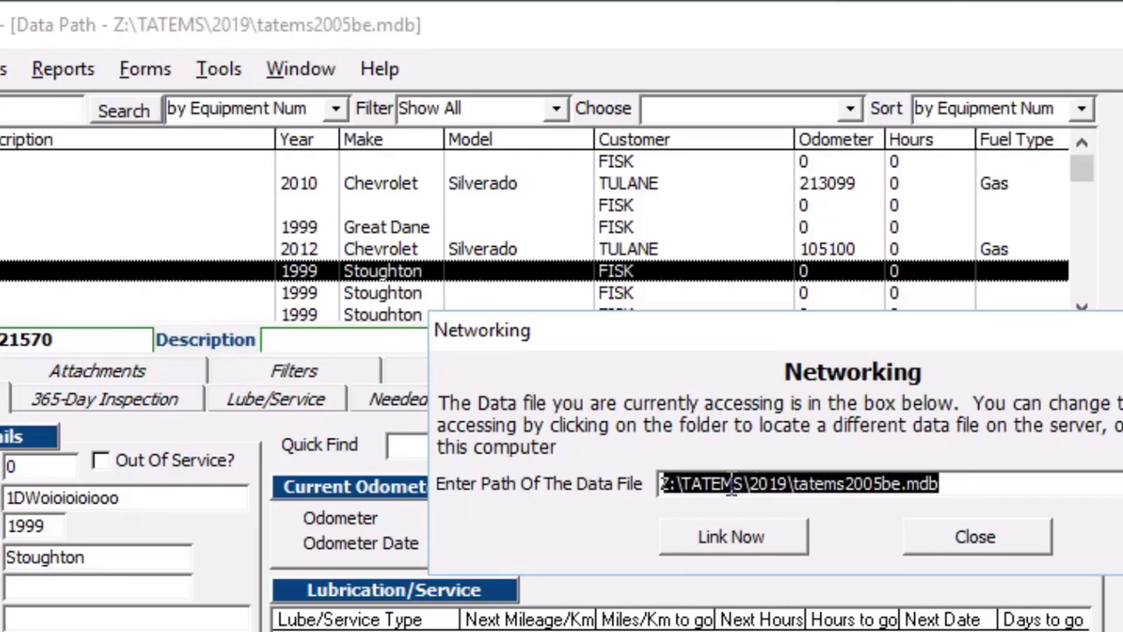
right_click(698, 485)
click(772, 536)
click(975, 537)
- Back in Excel, replace the connection string's data source path with Z:\TATEMS\2019\tatems2005be.mdb and refresh the tatems2005be connection
key(alt+Tab)
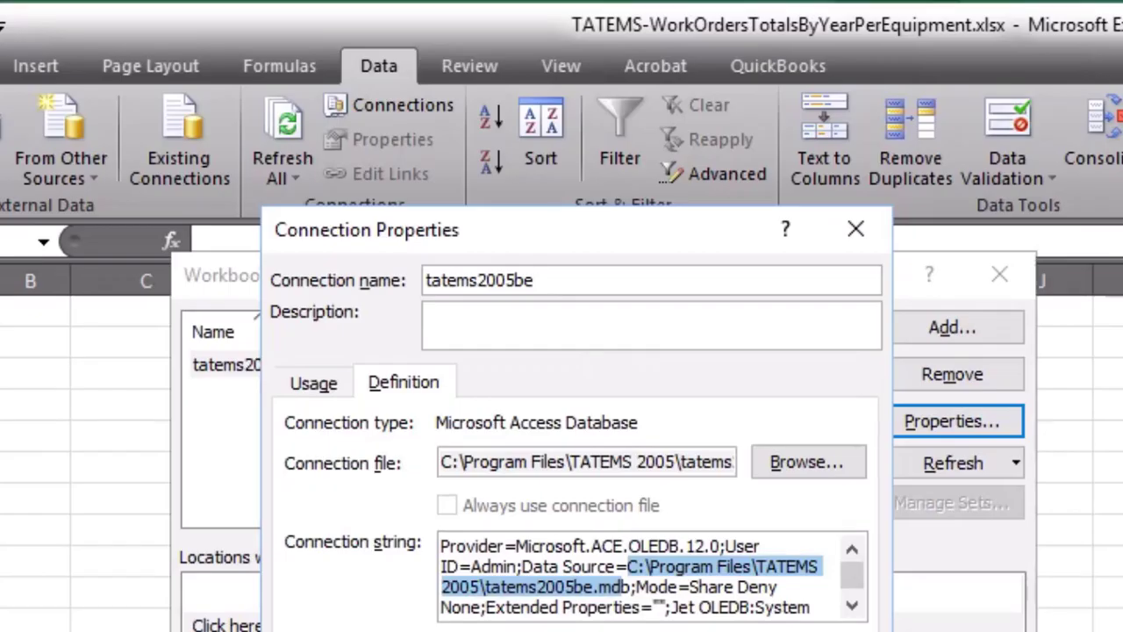
click(588, 569)
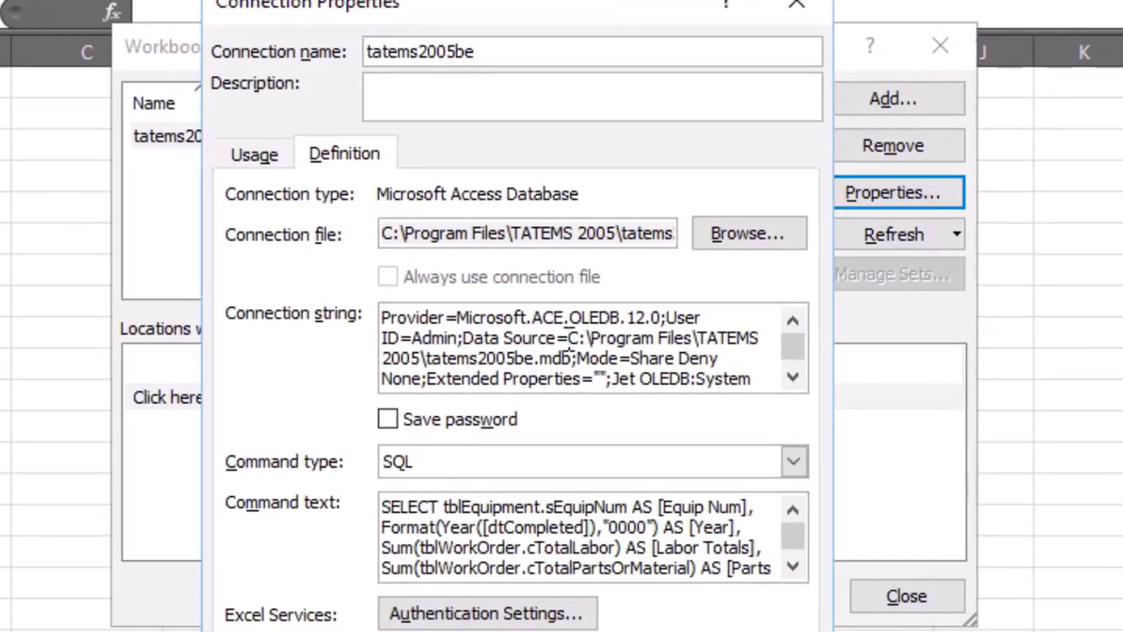
drag(569, 338, 575, 360)
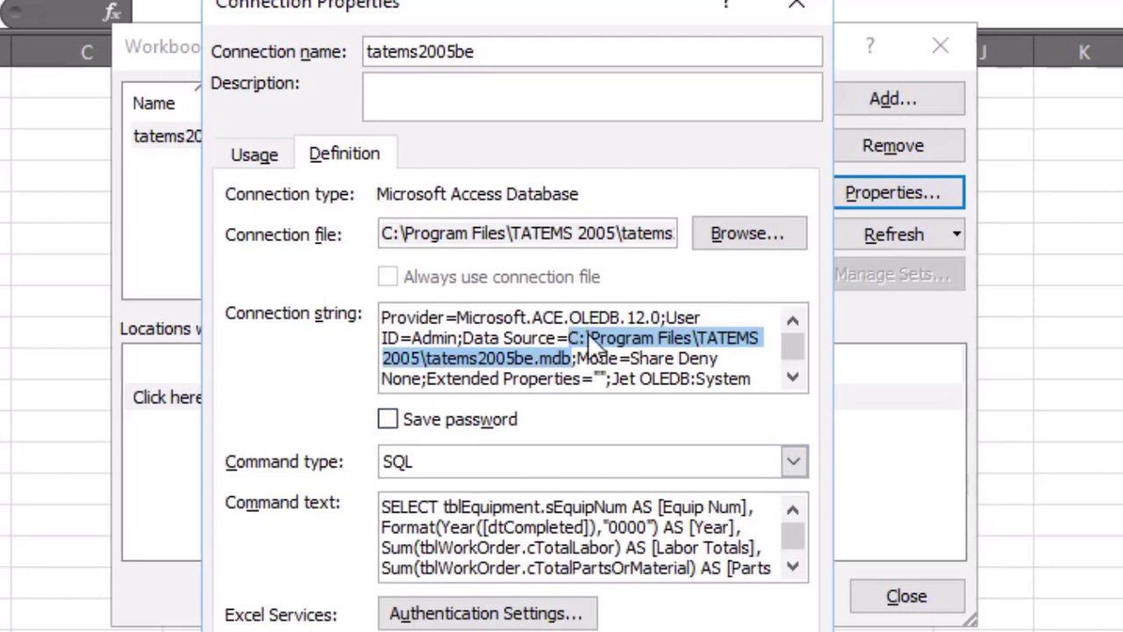
right_click(456, 337)
click(530, 427)
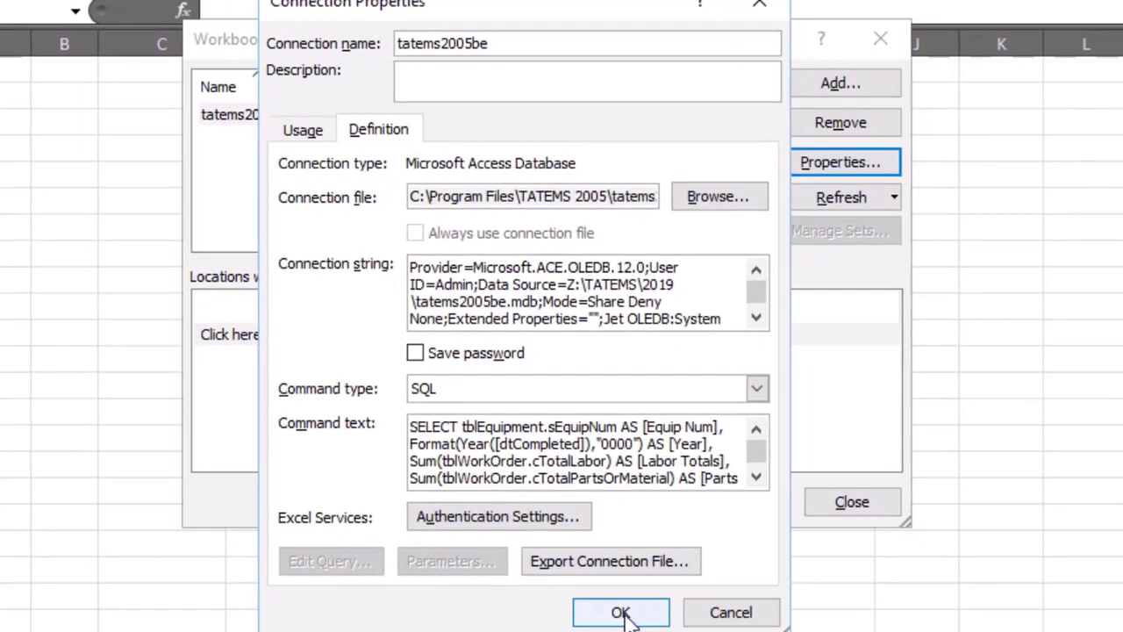
click(621, 613)
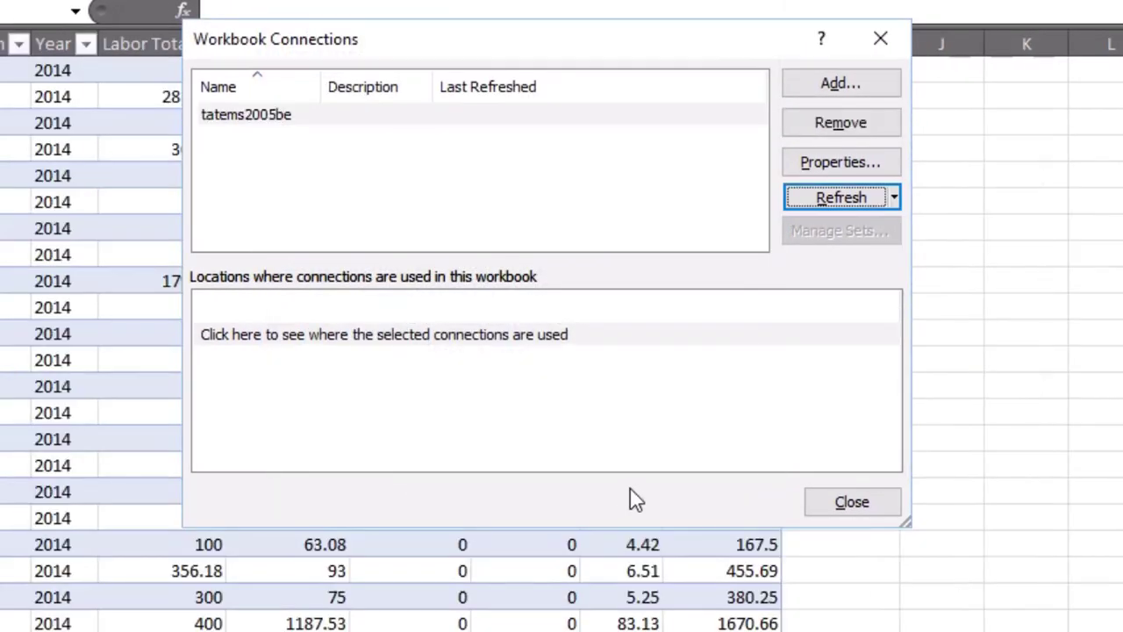
click(850, 502)
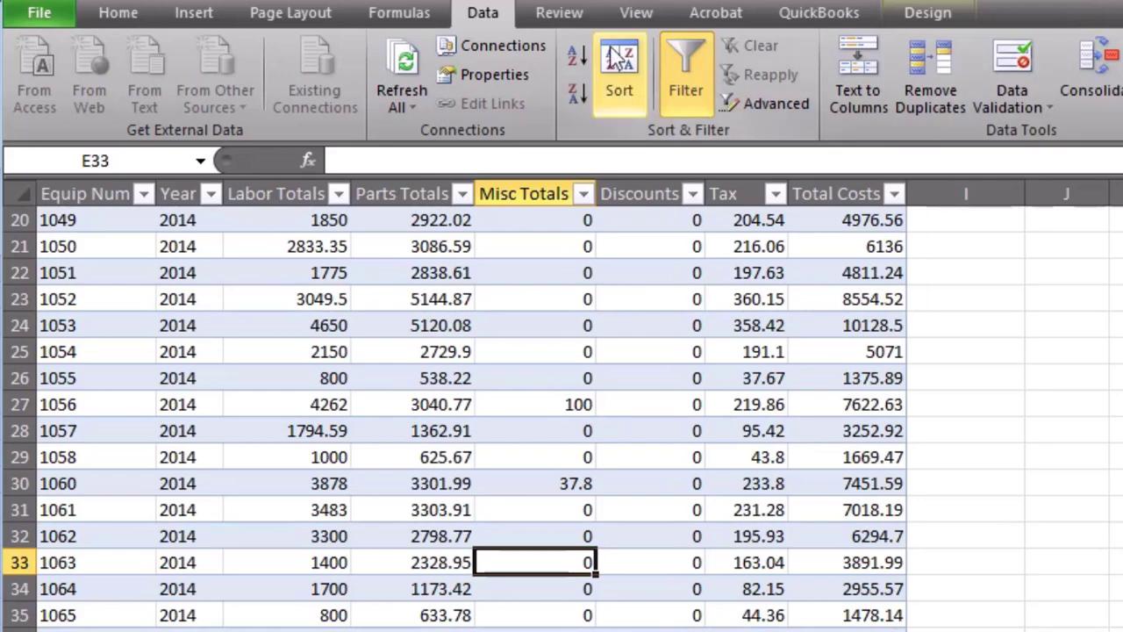
- Copy the complete SQL command text from the tatems2005be connection's definition and close the connection dialogs
click(508, 44)
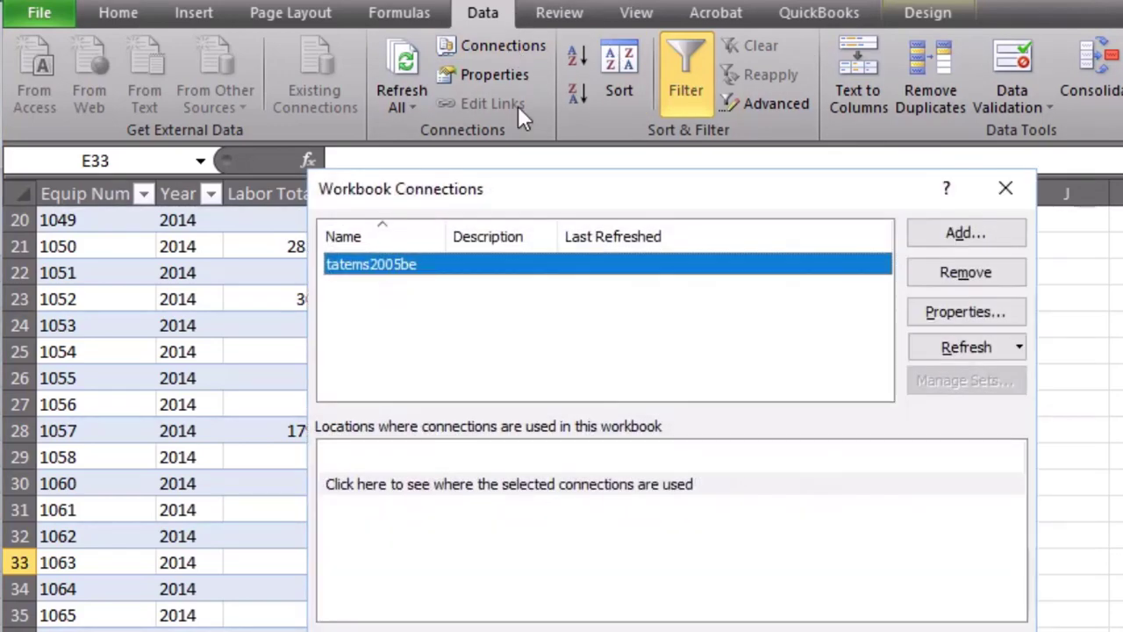
click(965, 309)
click(516, 213)
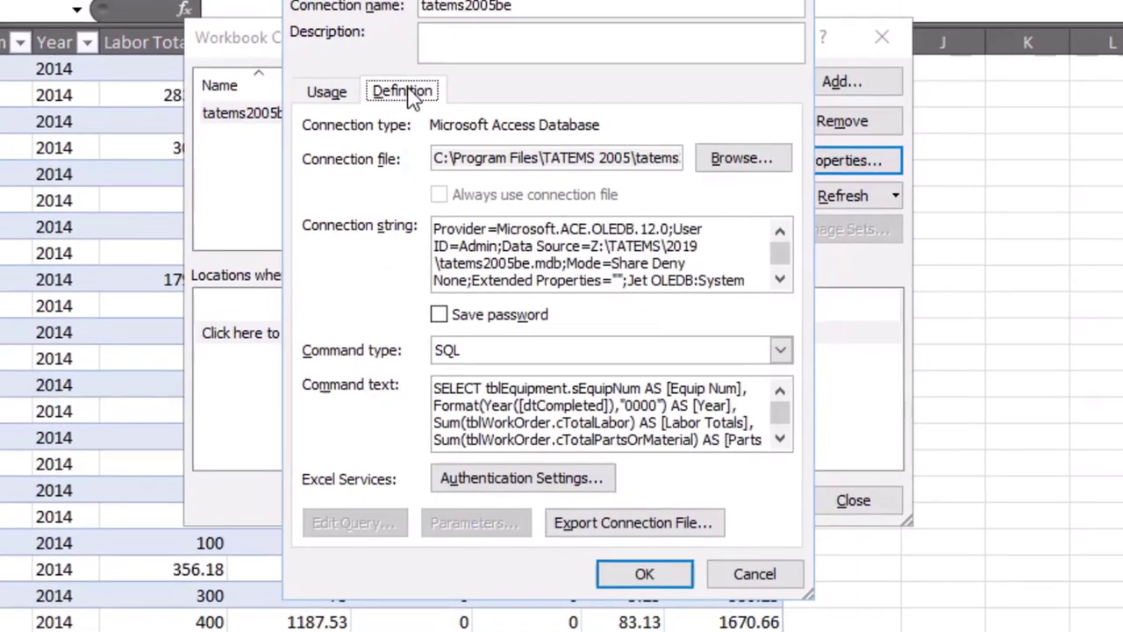
drag(432, 386, 813, 513)
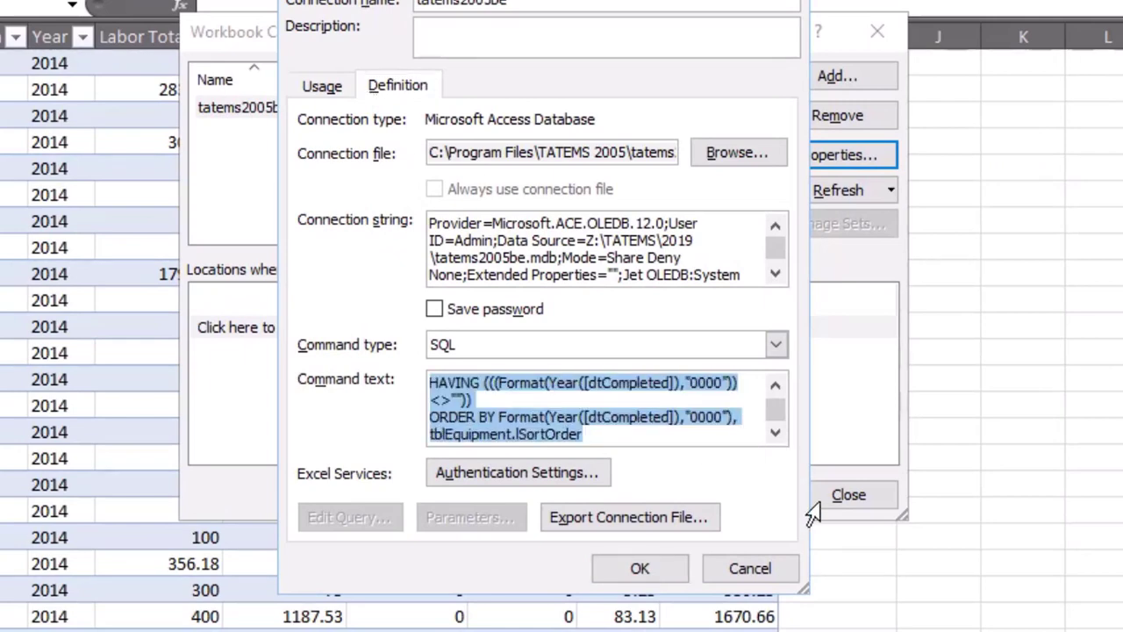
right_click(453, 408)
click(298, 459)
click(751, 569)
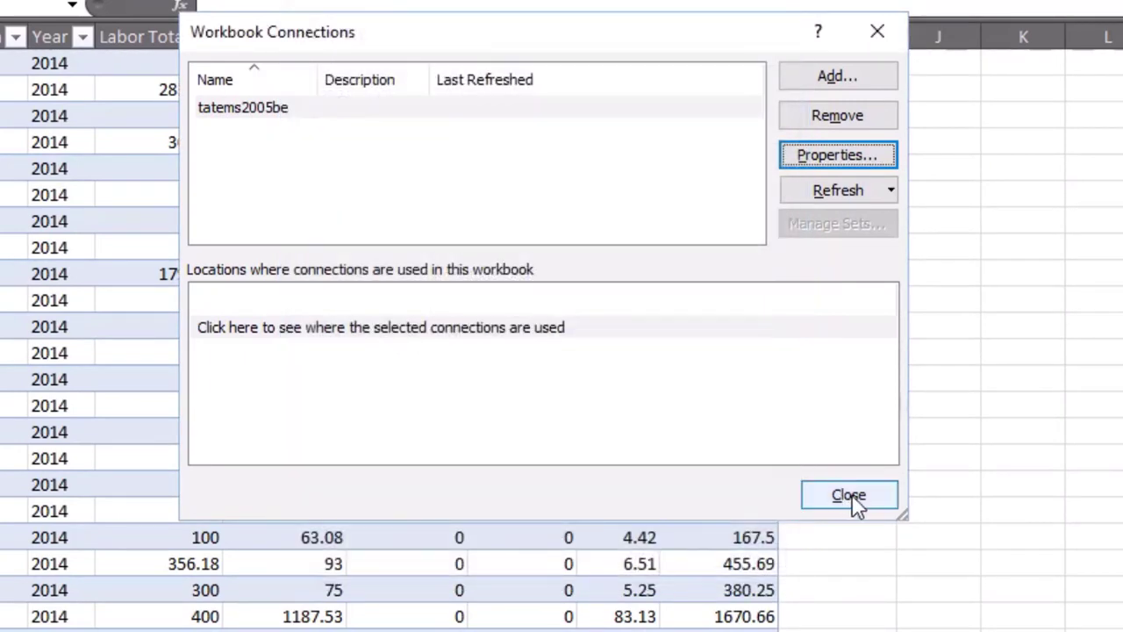
click(864, 497)
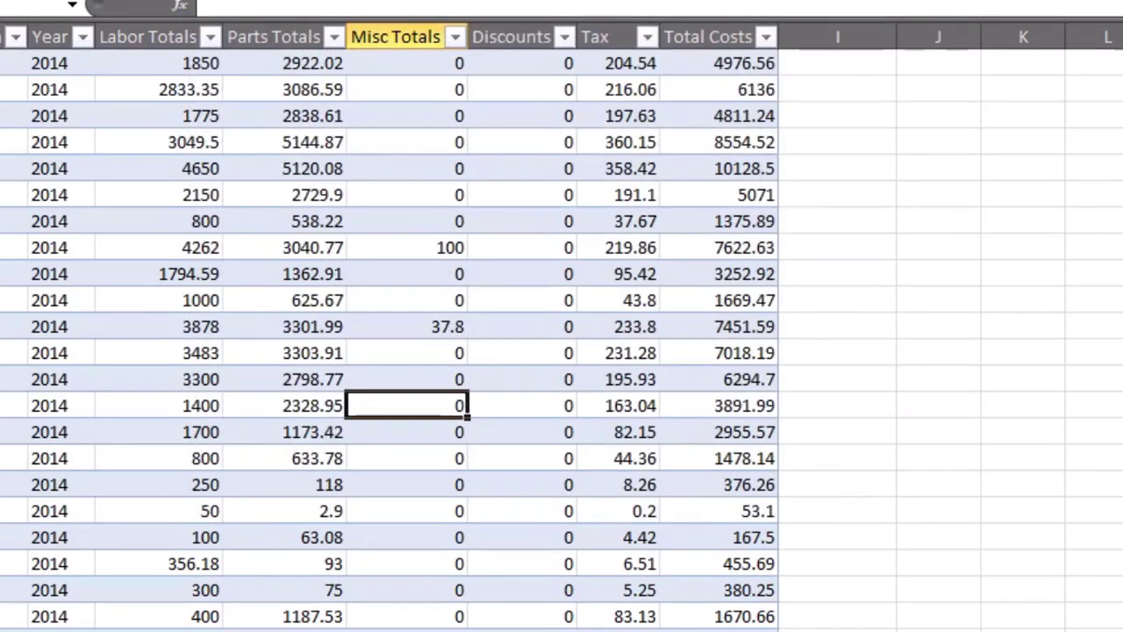
- Close the open workbook and create a new blank workbook
key(ctrl+w)
click(736, 379)
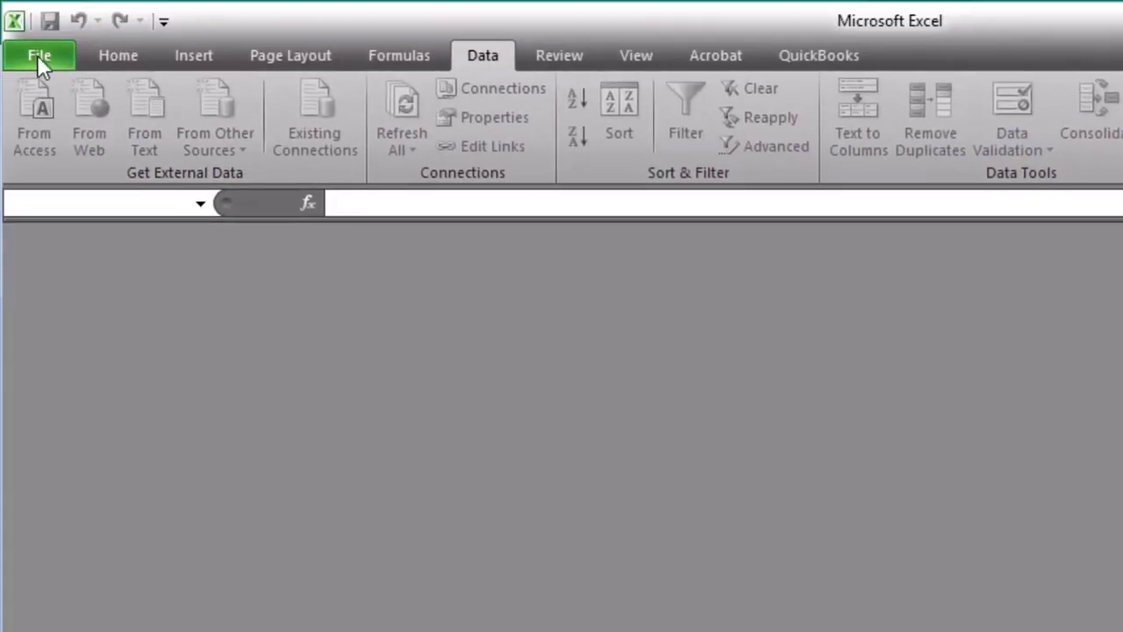
click(38, 55)
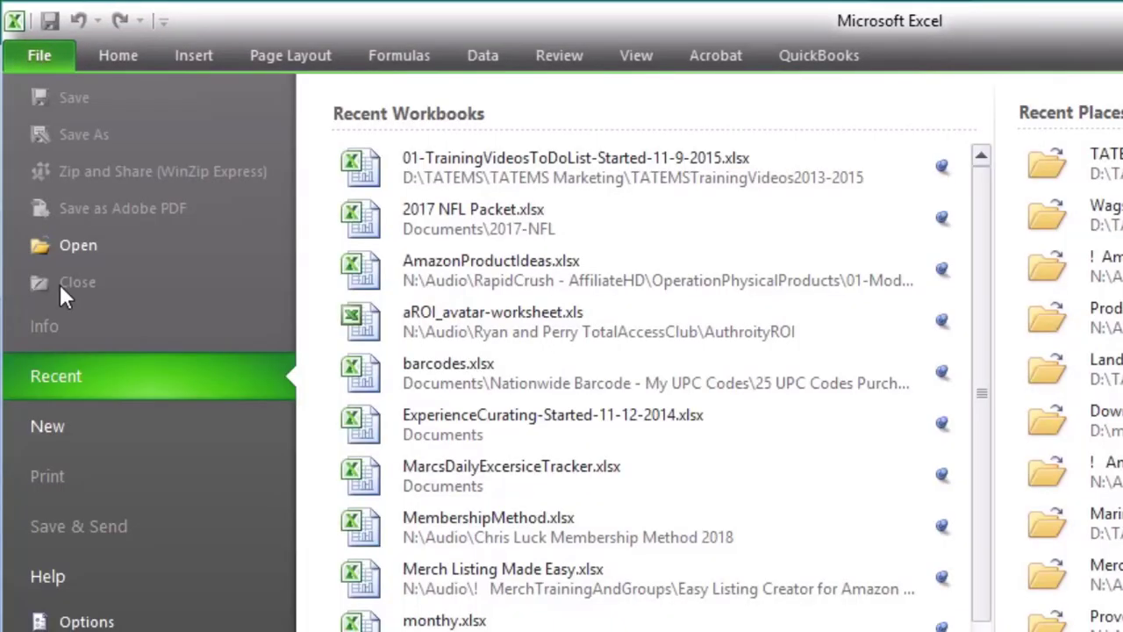
click(77, 428)
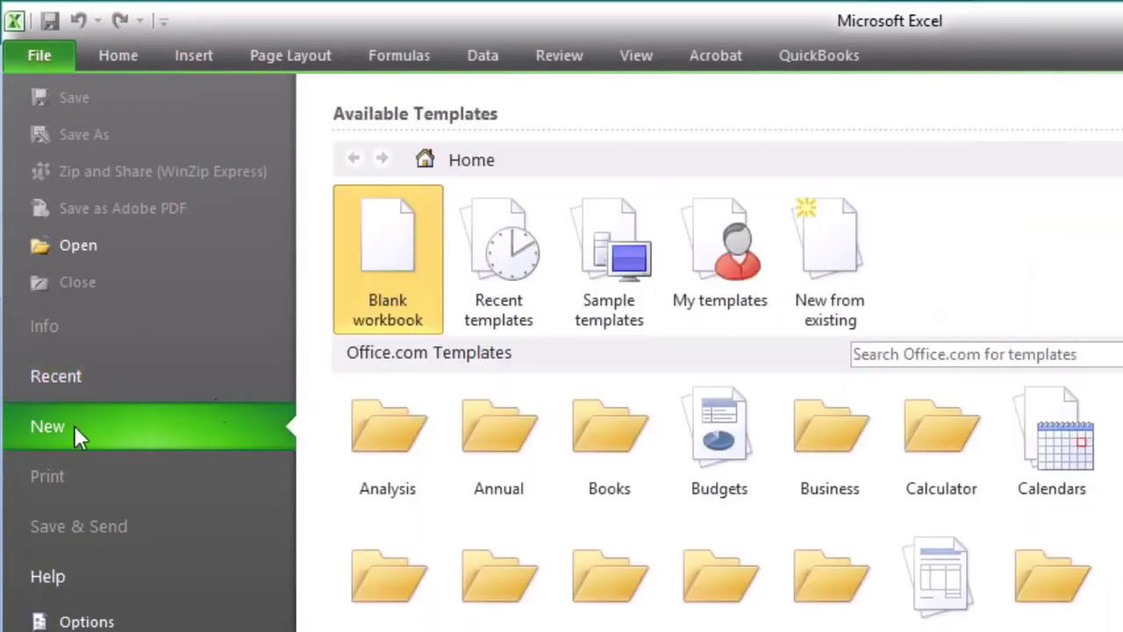
double_click(414, 228)
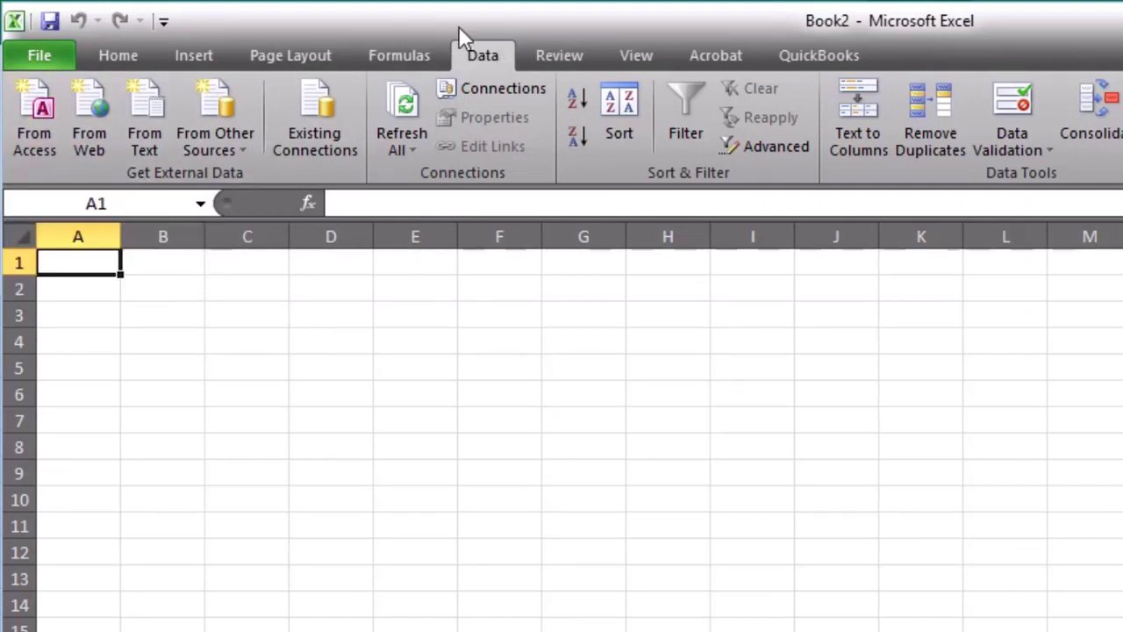
- Start an import from an Access database, and paste the copied SQL query into an empty Notepad document
click(41, 127)
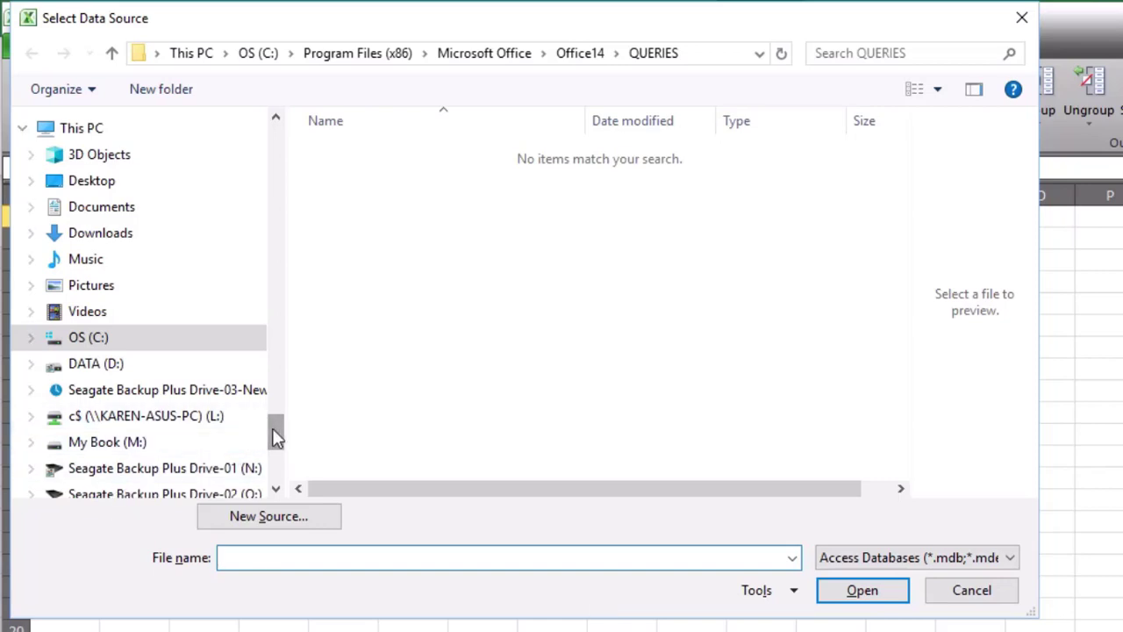
scroll(275, 436, down, 4)
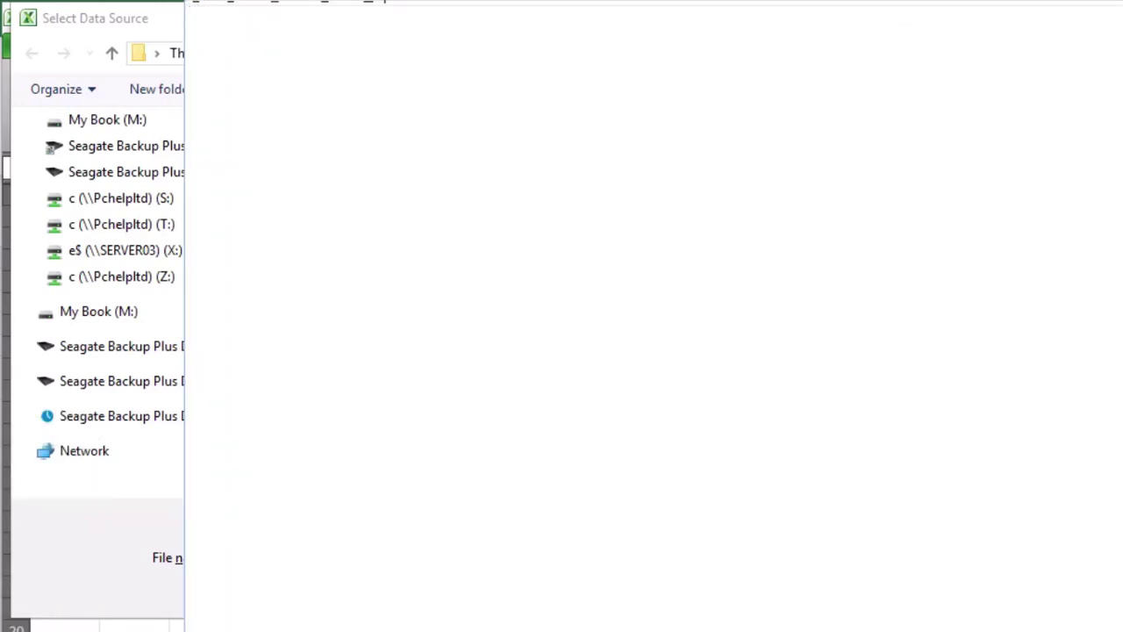
right_click(351, 182)
click(166, 273)
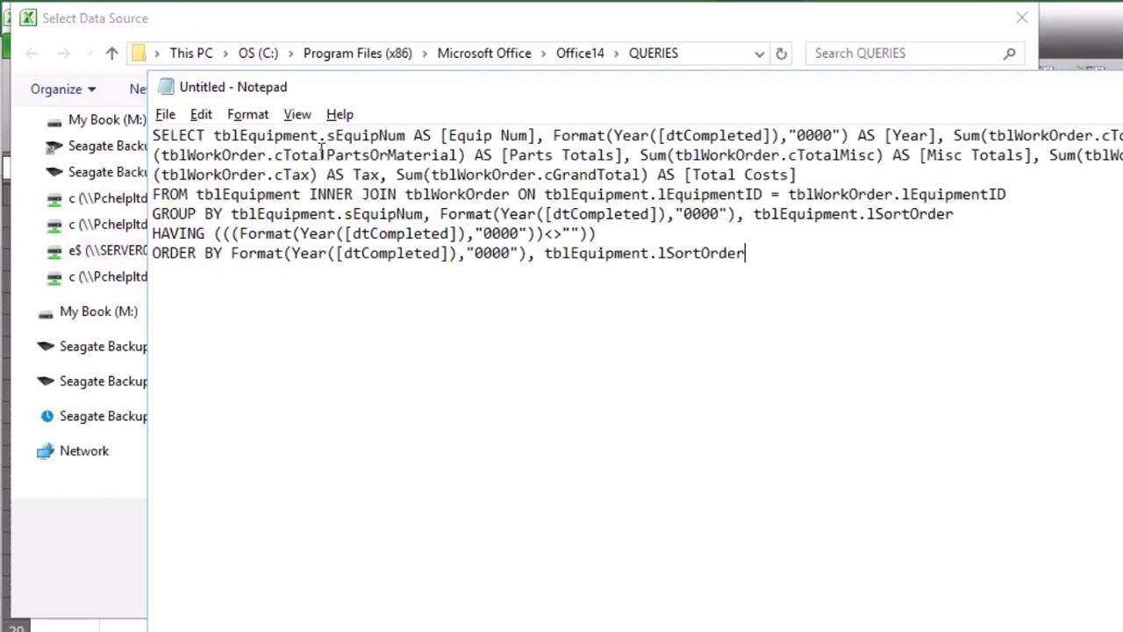
drag(366, 93, 1122, 95)
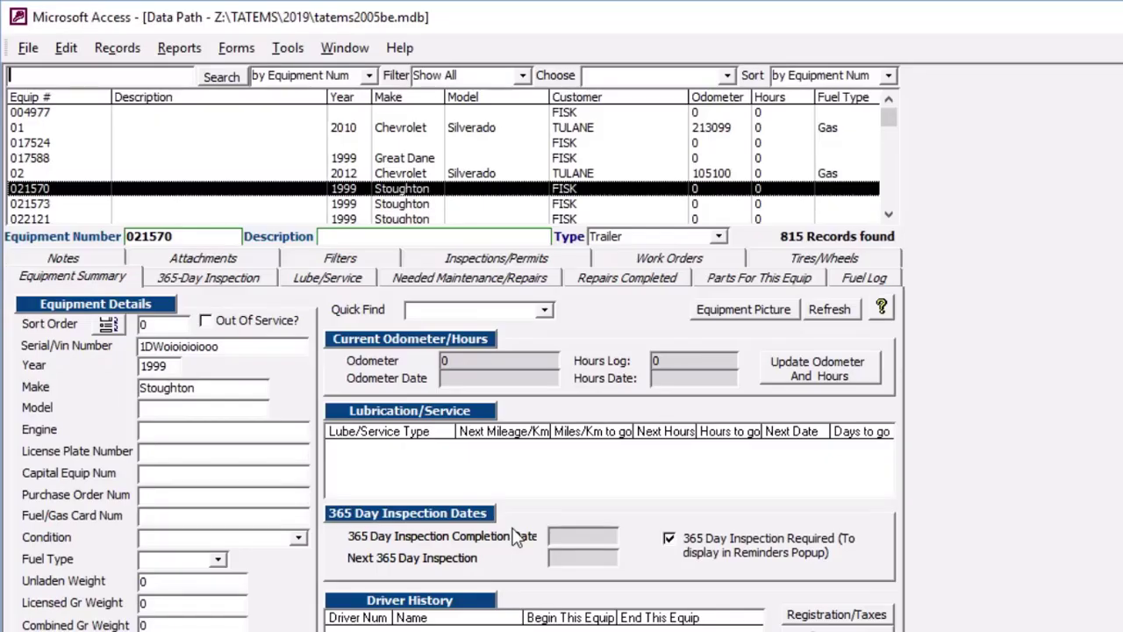
- Switch to TATEMS, copy the full data file path from the Networking settings, and close them
click(289, 48)
click(266, 71)
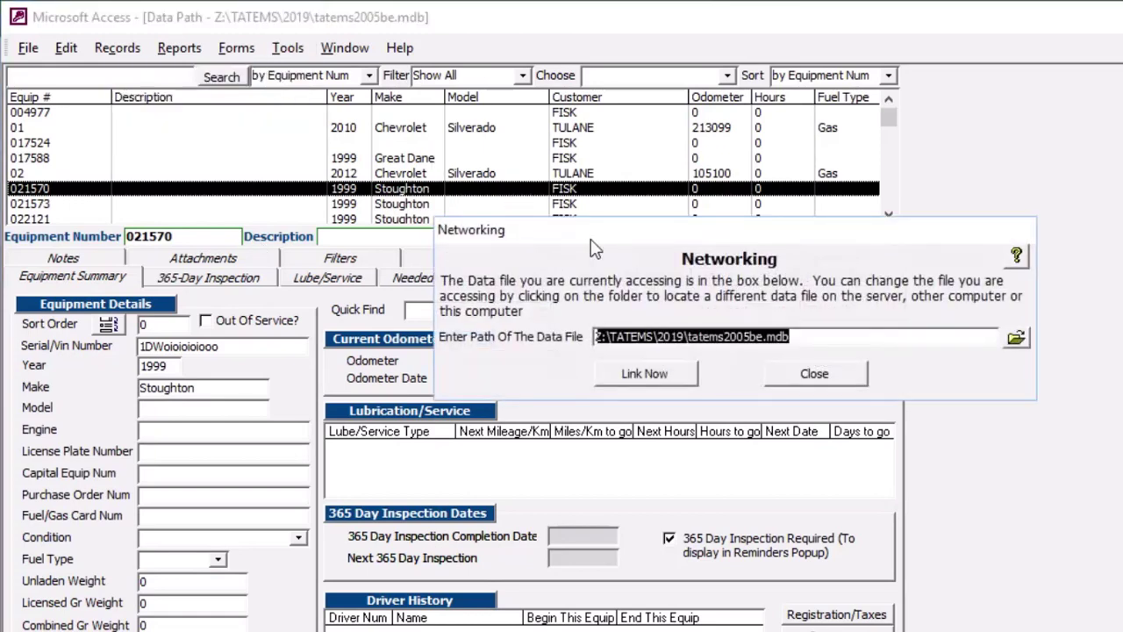
right_click(643, 337)
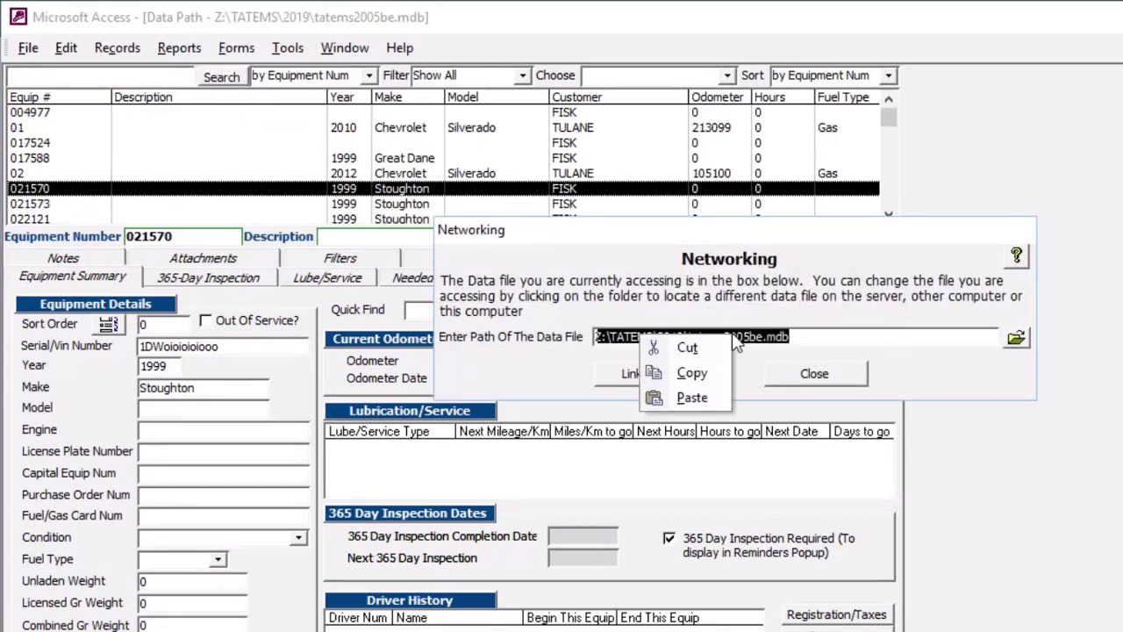
click(692, 373)
click(809, 374)
- Return to Excel and open Z:\TATEMS\2019\tatems2005be.mdb as the data source
key(alt+Tab)
click(311, 560)
key(ctrl+v)
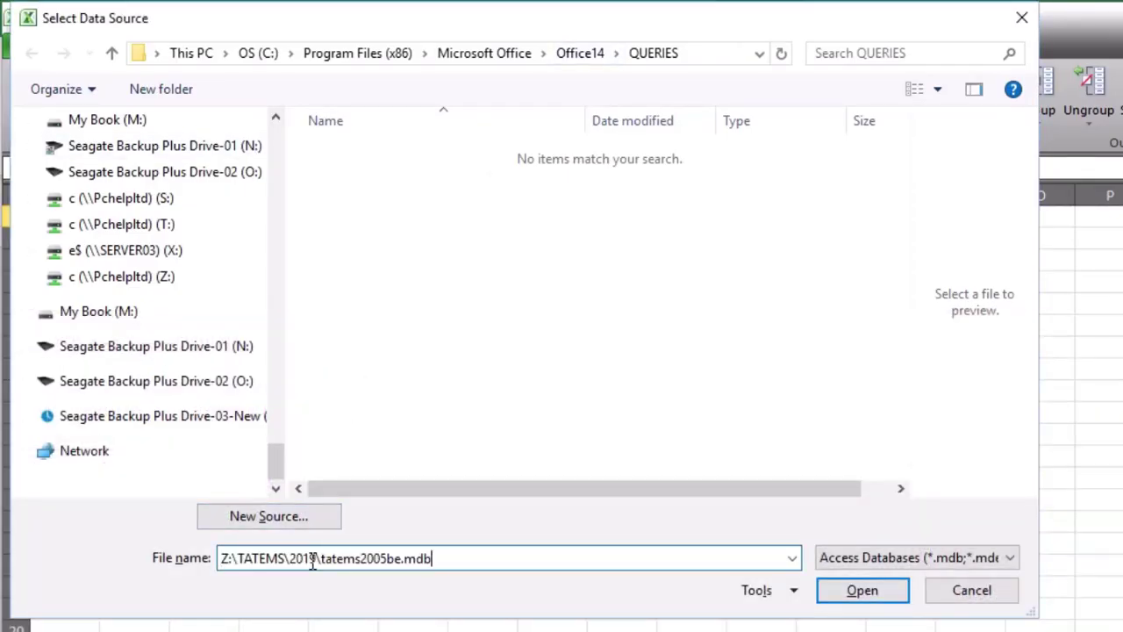
click(864, 592)
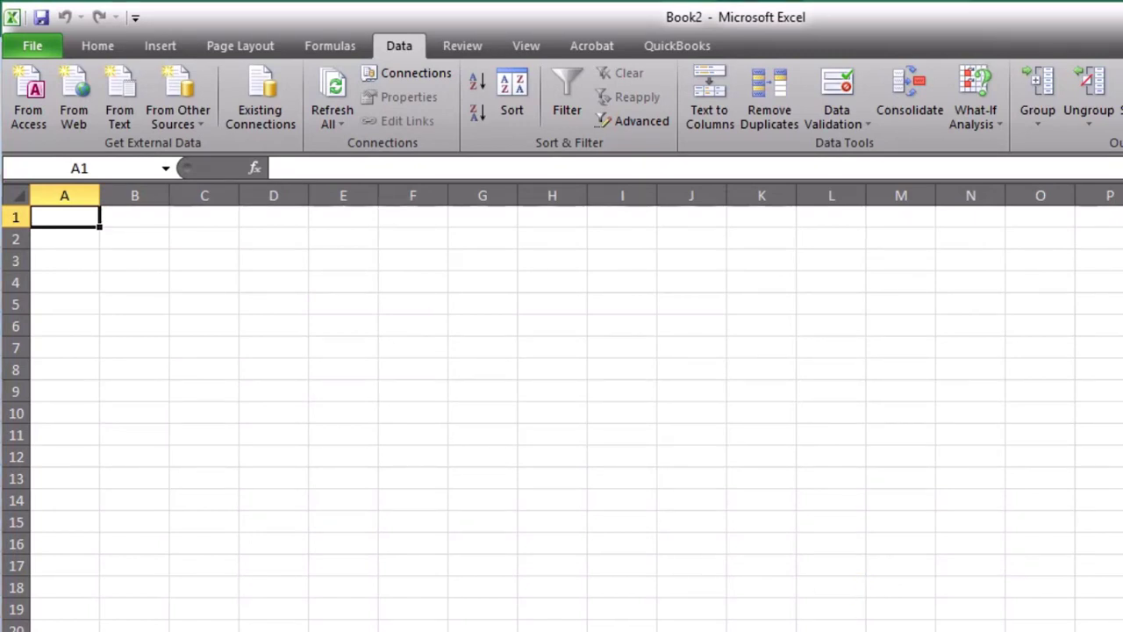
- Clear the Share Deny Write access permission, test the connection, and accept the data link properties
drag(776, 200, 548, 158)
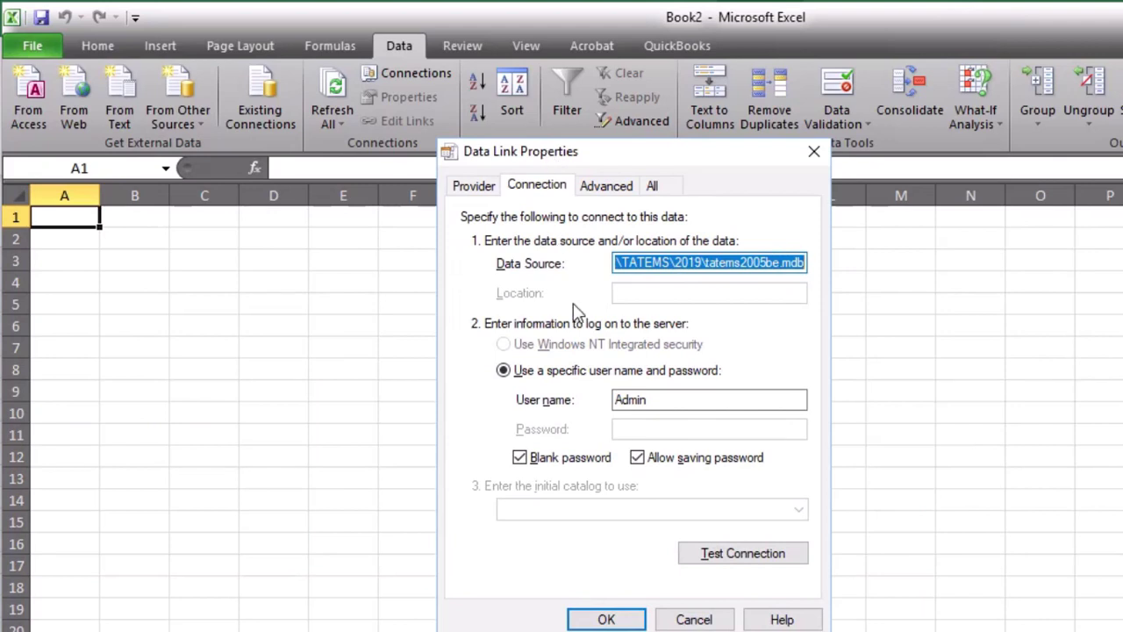
click(614, 186)
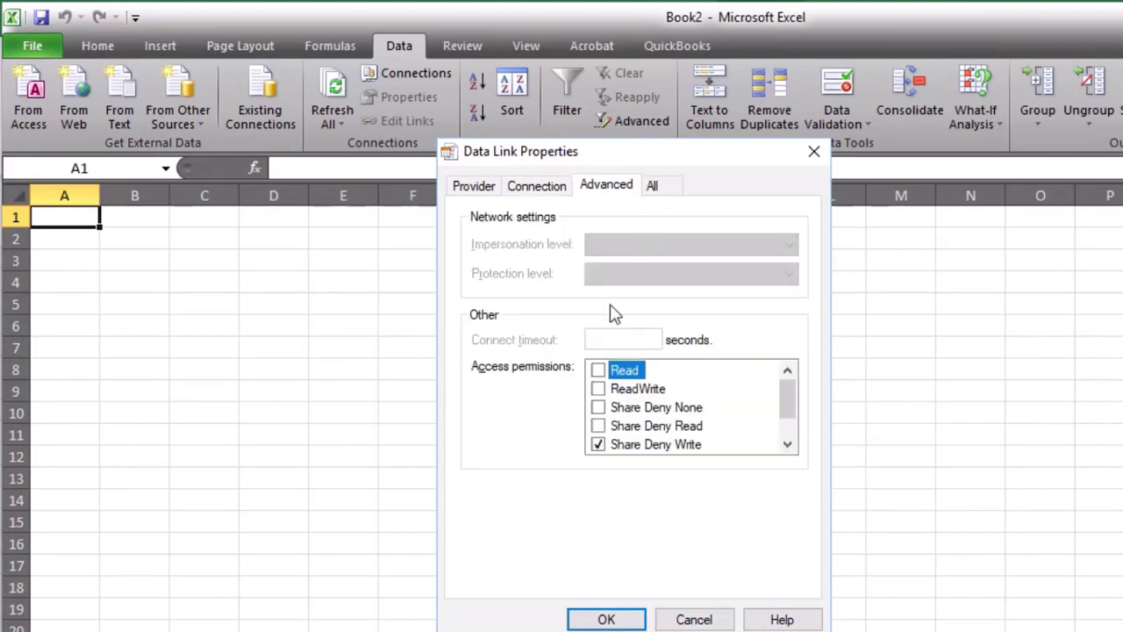
click(598, 445)
click(533, 188)
click(727, 552)
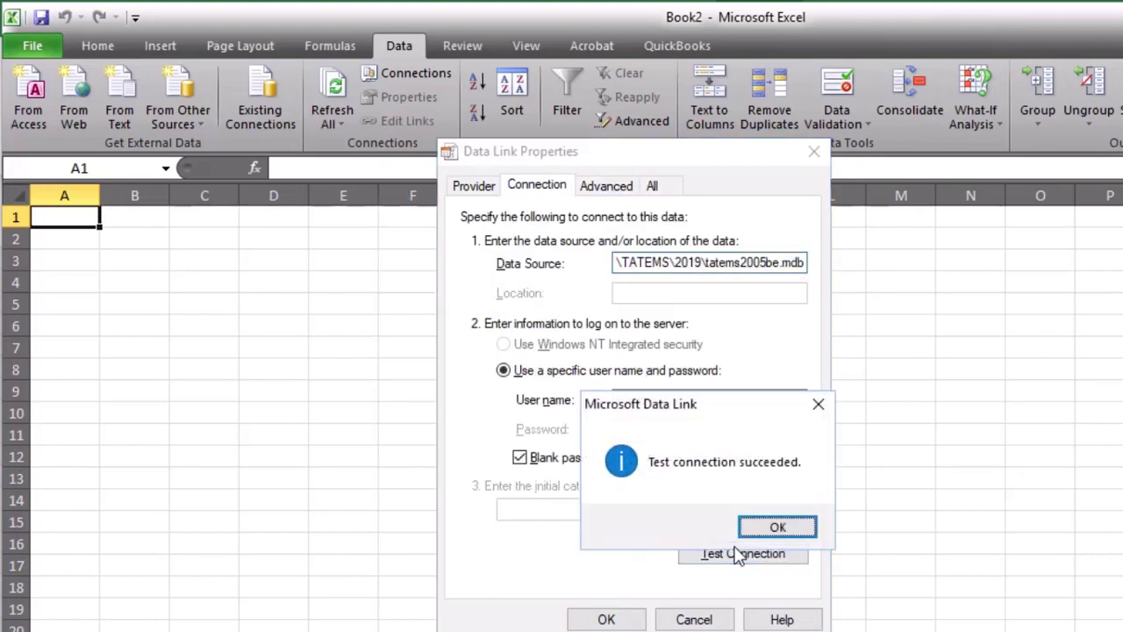
click(776, 525)
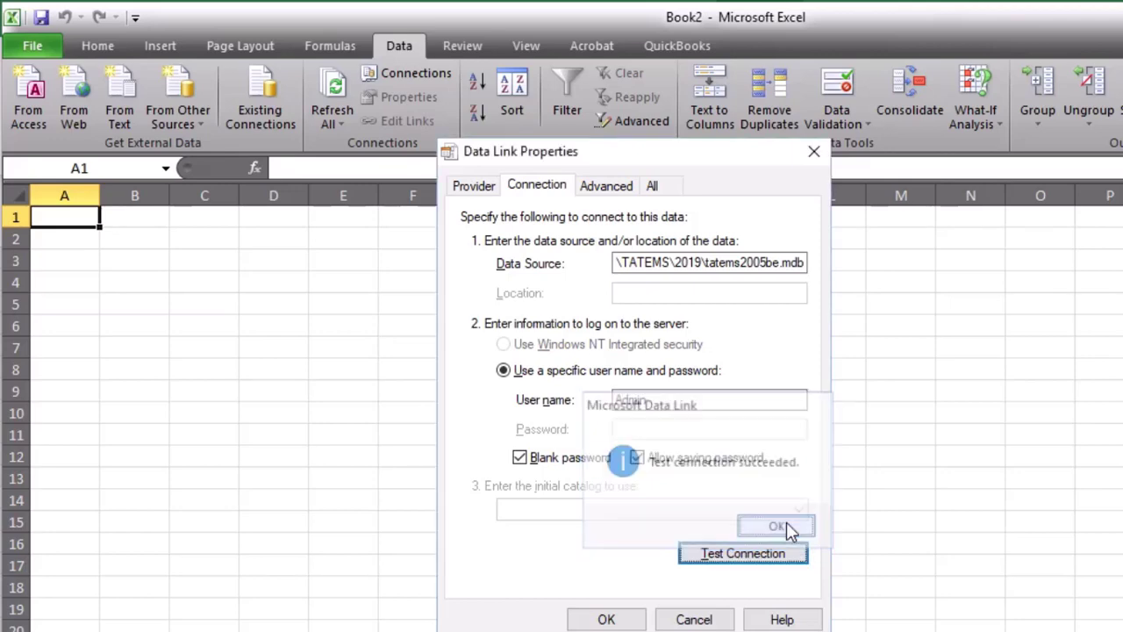
click(607, 619)
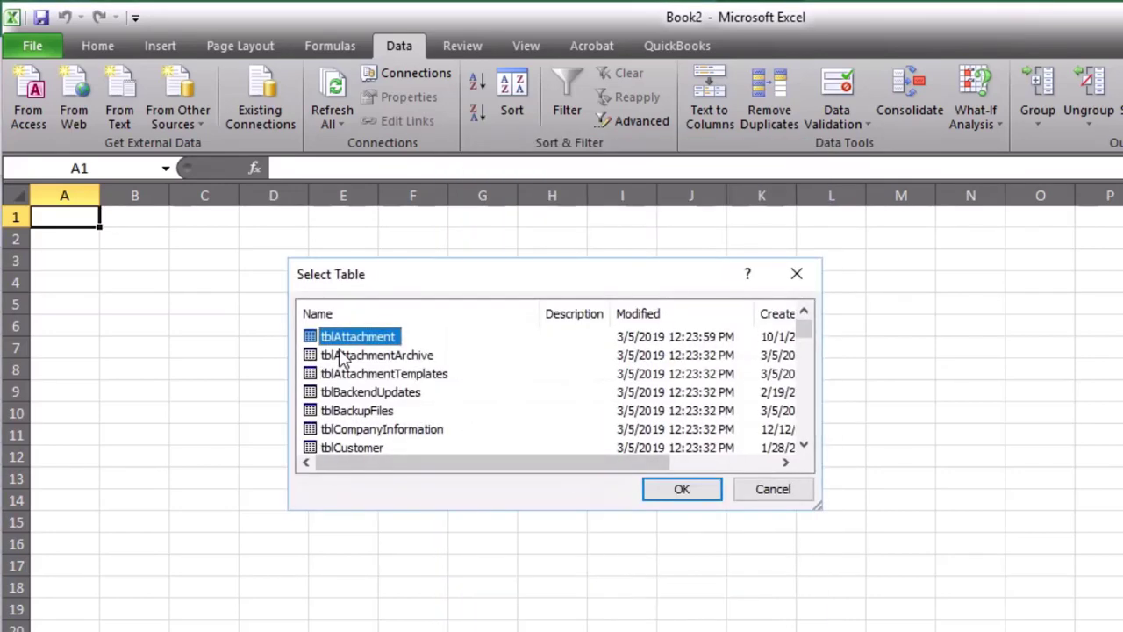
- Choose tblAttachment as the table and open the connection definition from the import settings
click(682, 491)
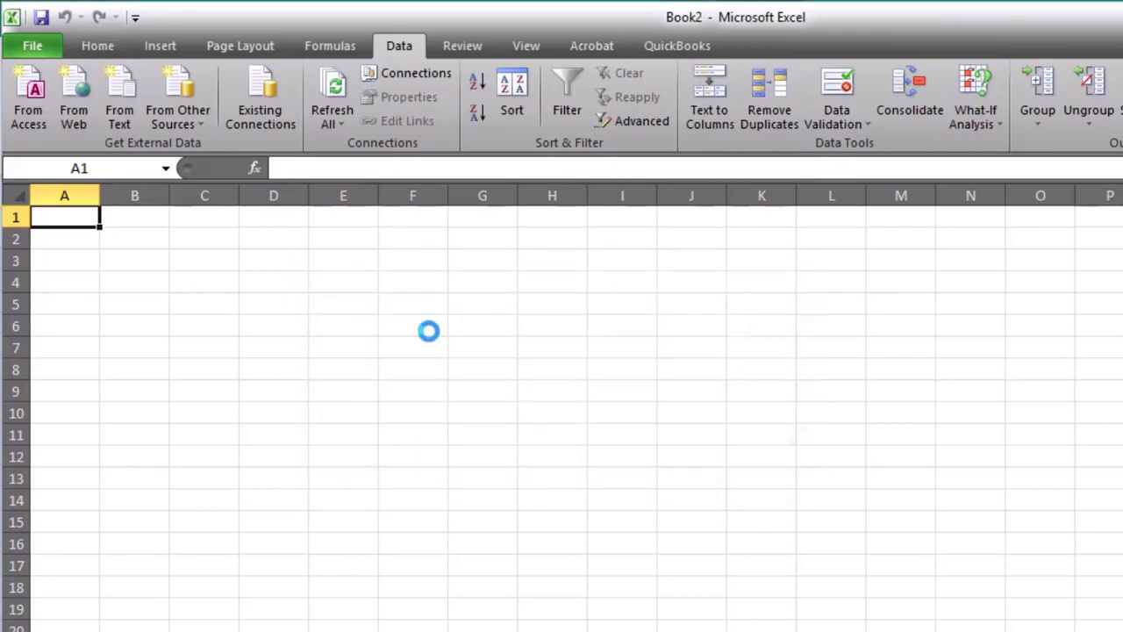
click(445, 498)
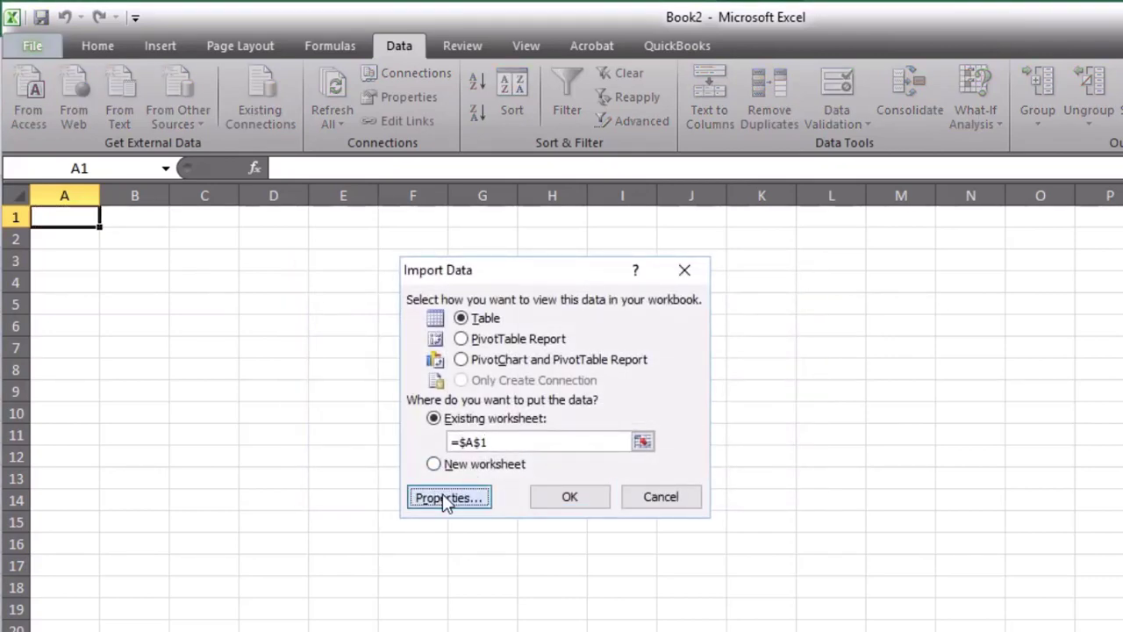
click(432, 235)
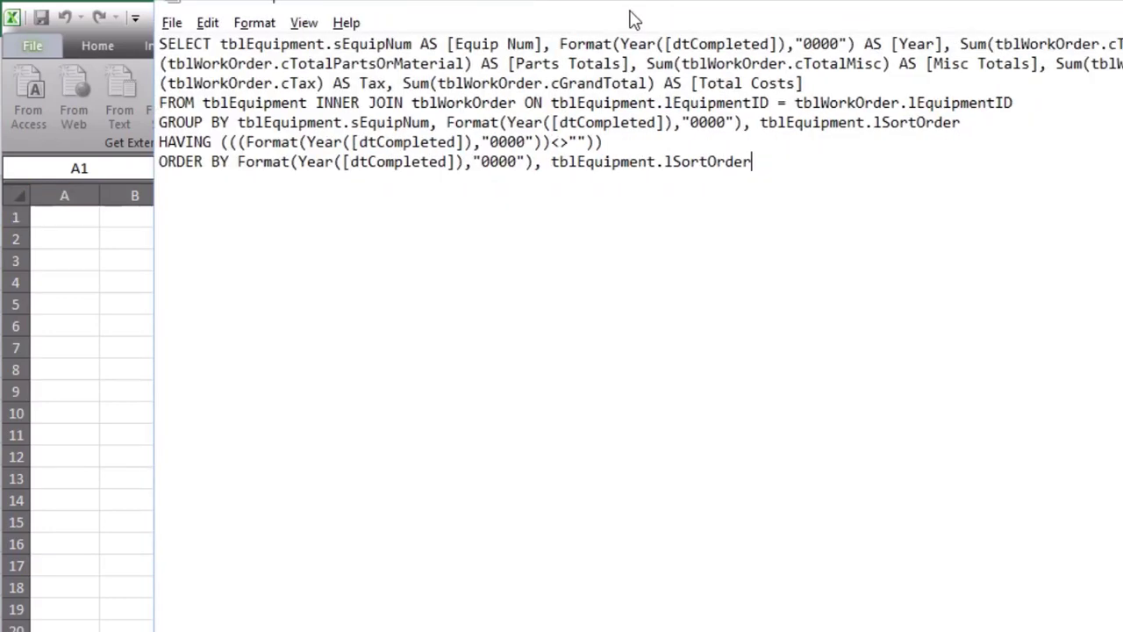
- Switch to Notepad and copy the complete SQL query
drag(760, 243, 159, 126)
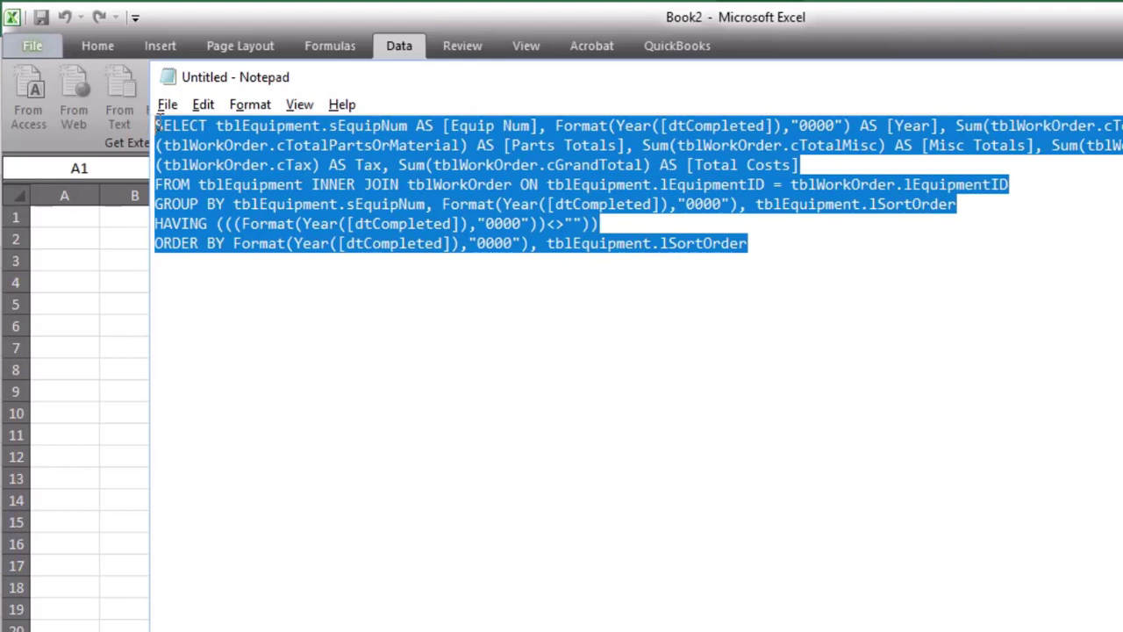
right_click(283, 176)
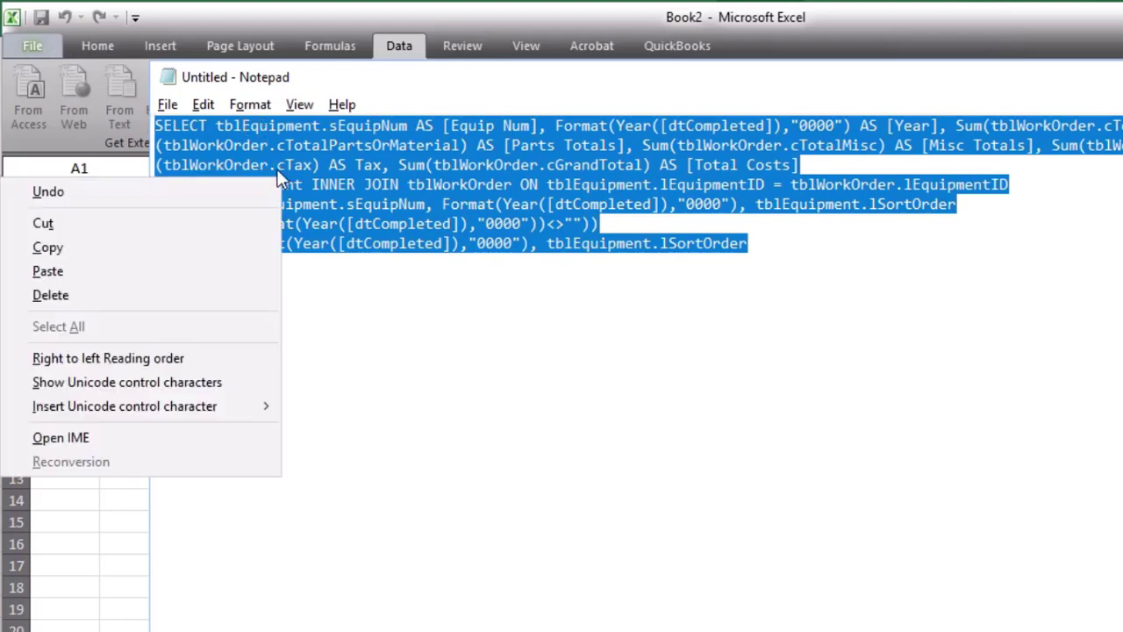
click(112, 248)
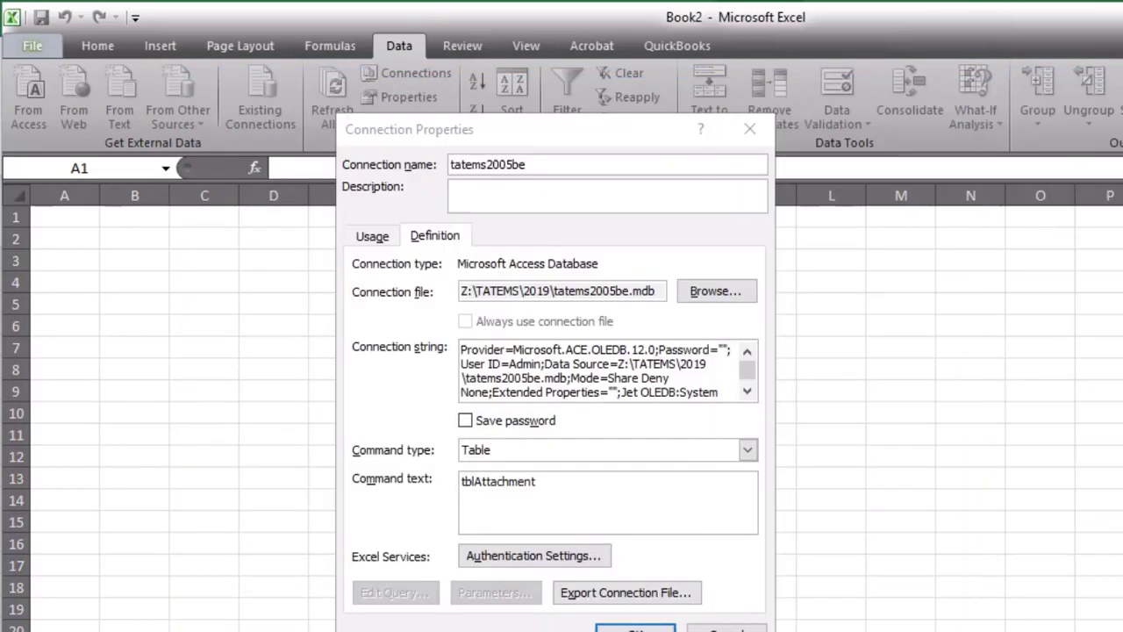
- In Excel's connection definition, set the command type to SQL and replace the tblAttachment command text with the copied query
click(568, 481)
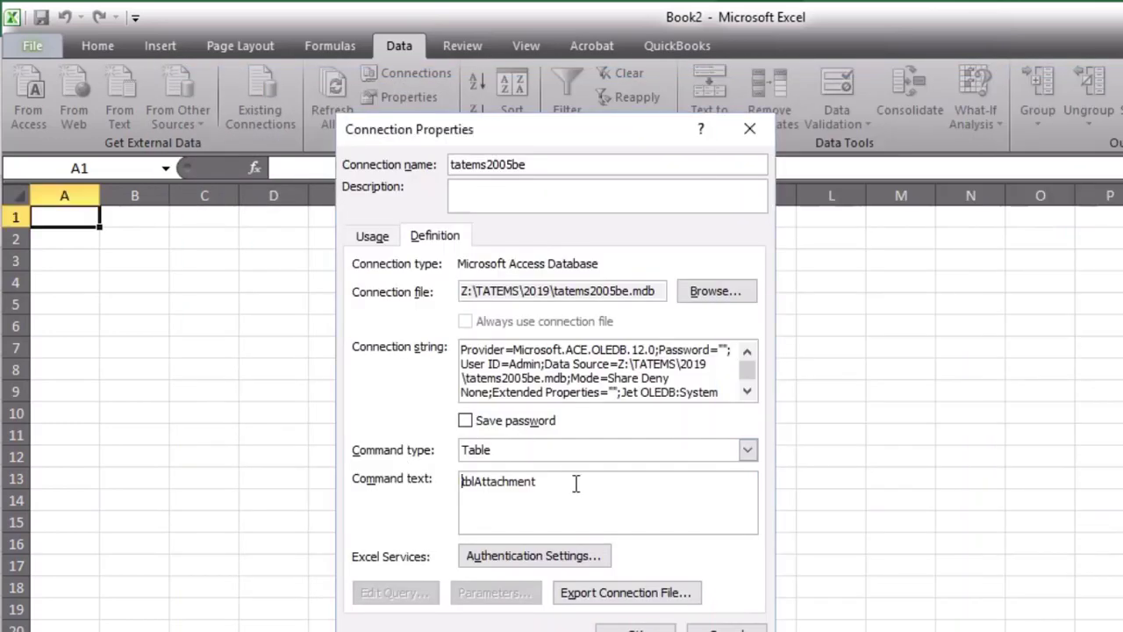
click(556, 454)
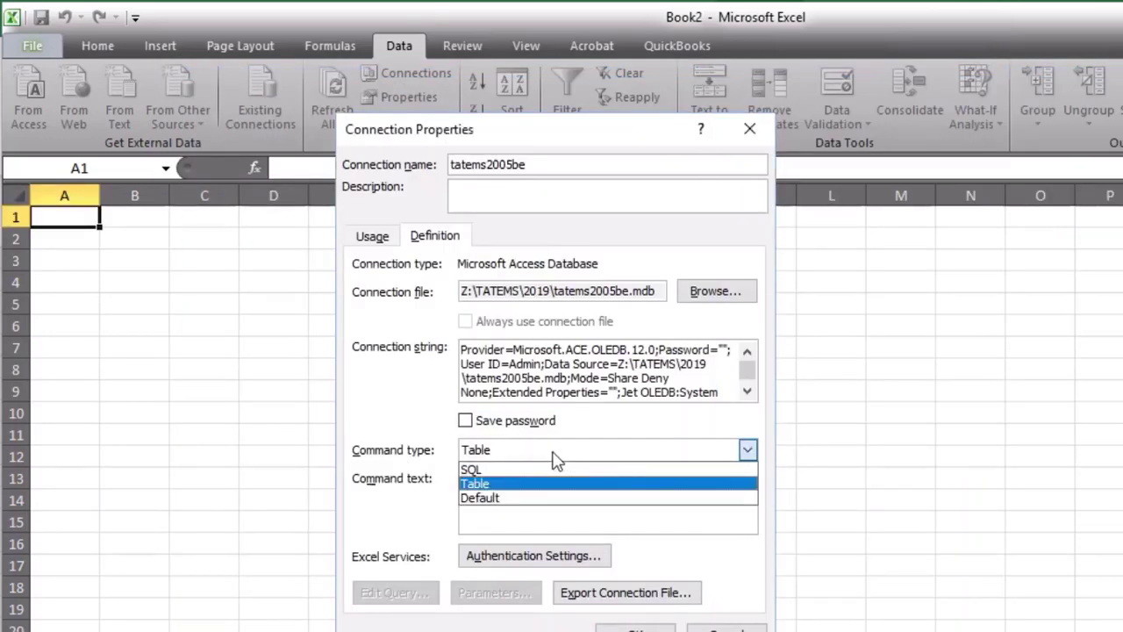
click(509, 471)
drag(576, 489, 363, 494)
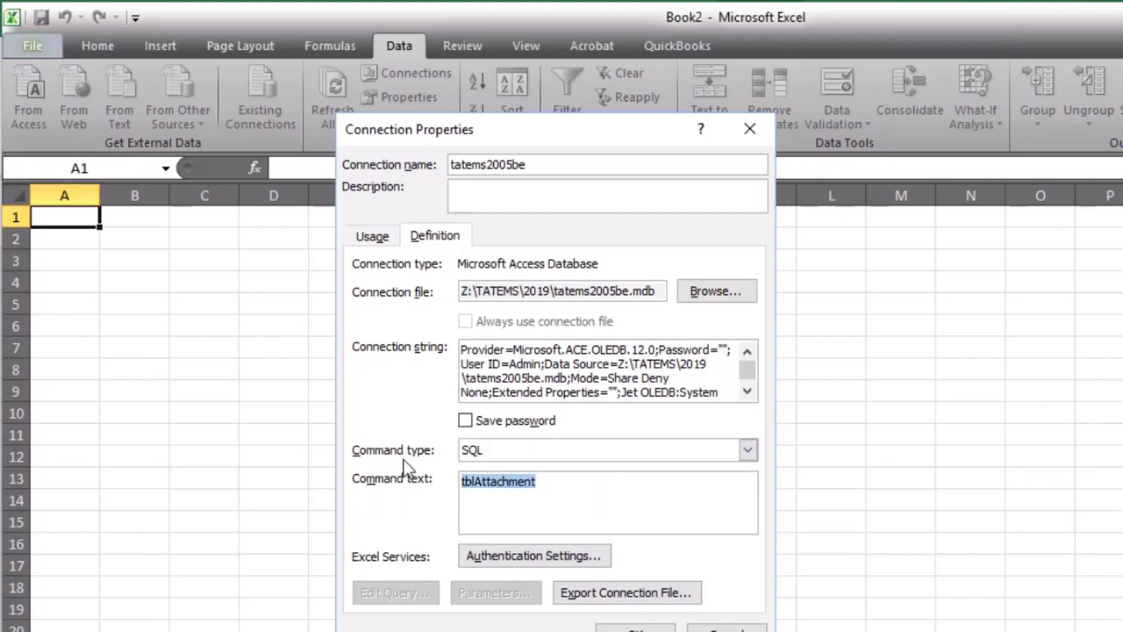
key(Delete)
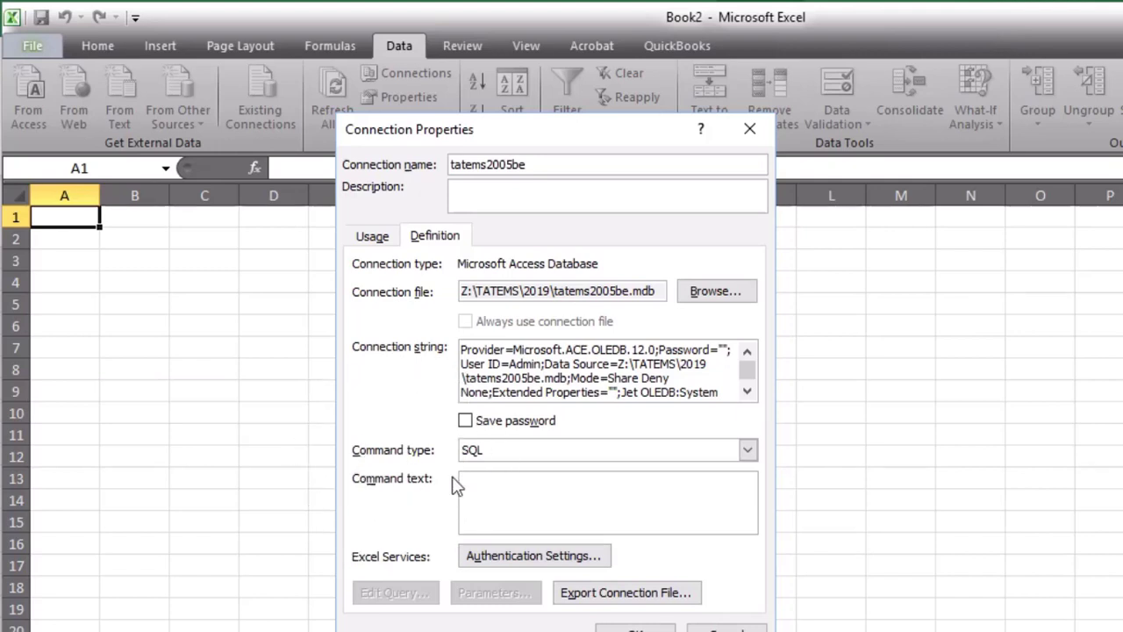
right_click(516, 478)
click(507, 536)
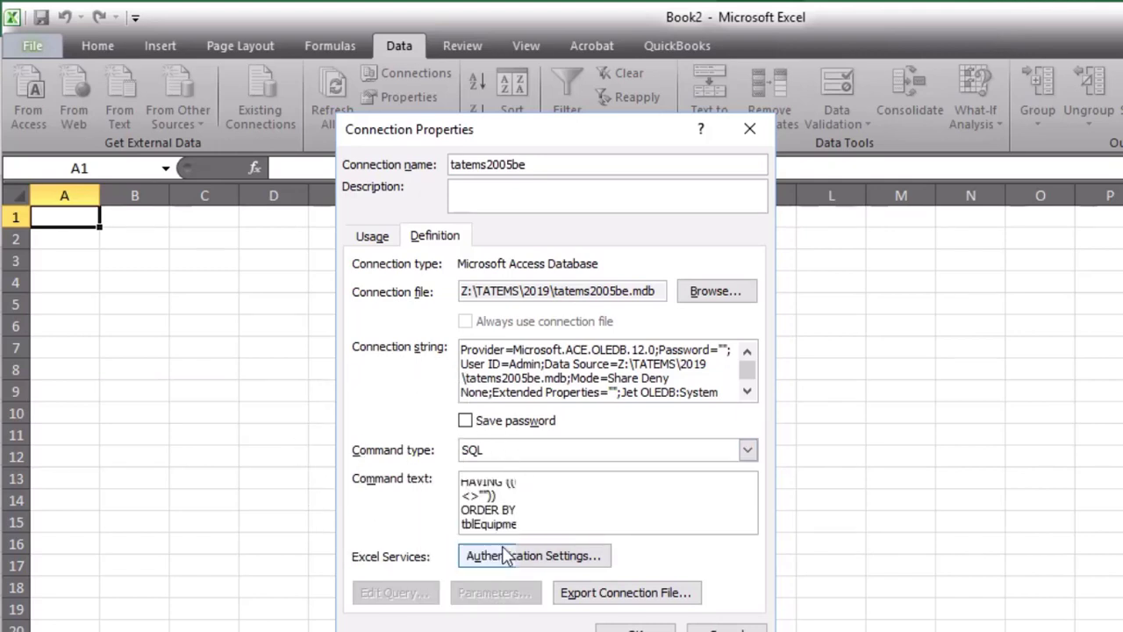
- Accept the connection properties and import the data as a table into the existing worksheet at $A$1
click(635, 629)
click(572, 498)
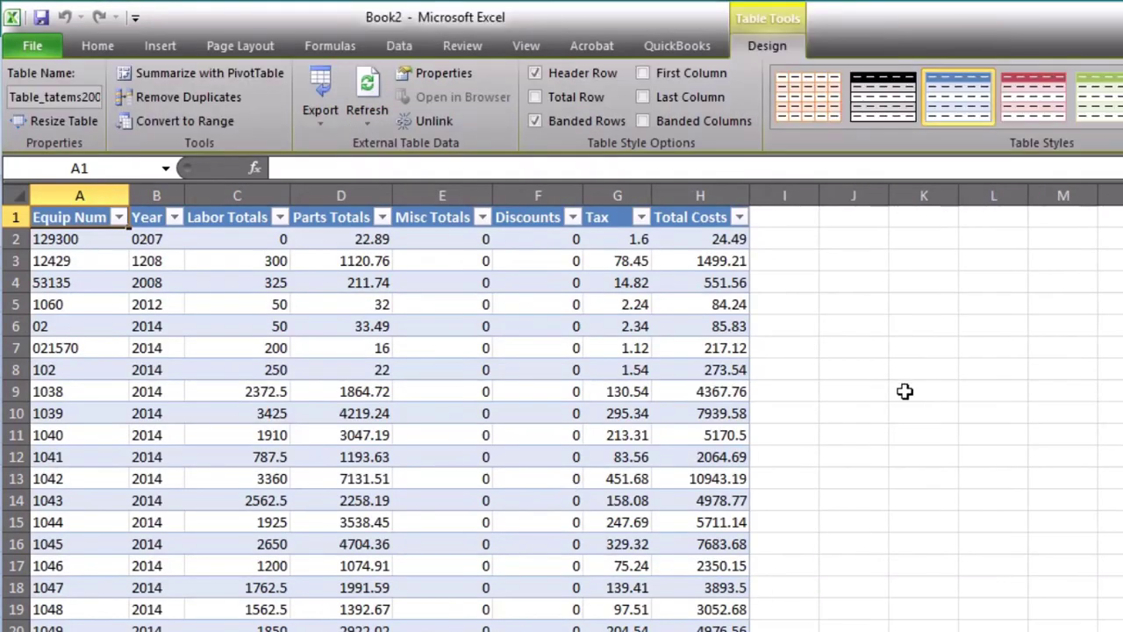
scroll(900, 409, down, 1)
scroll(900, 408, up, 1)
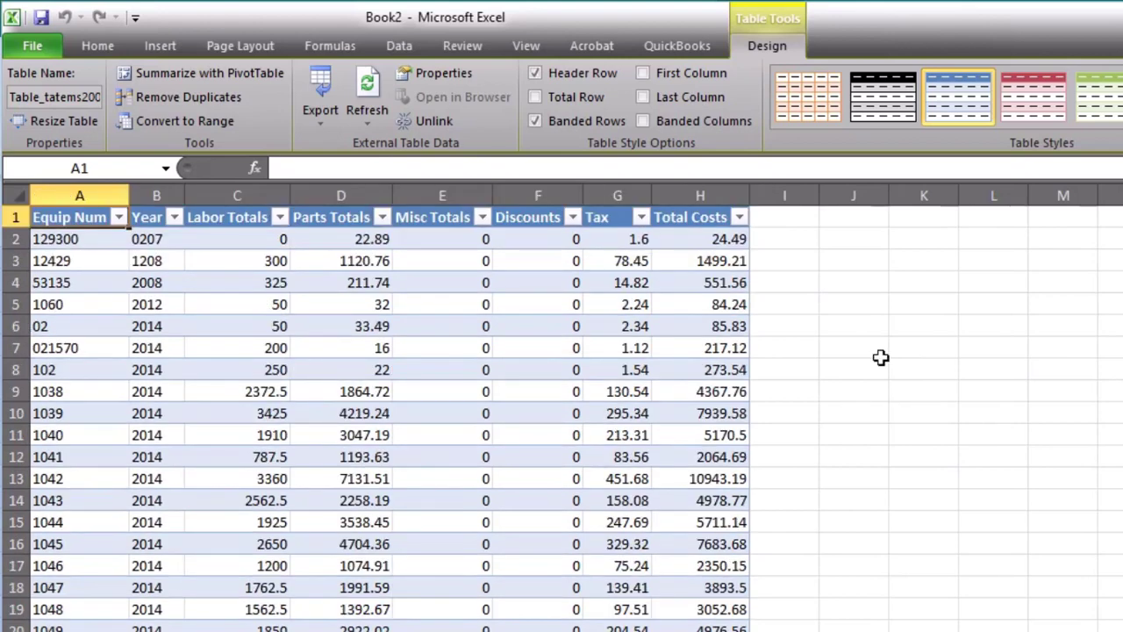